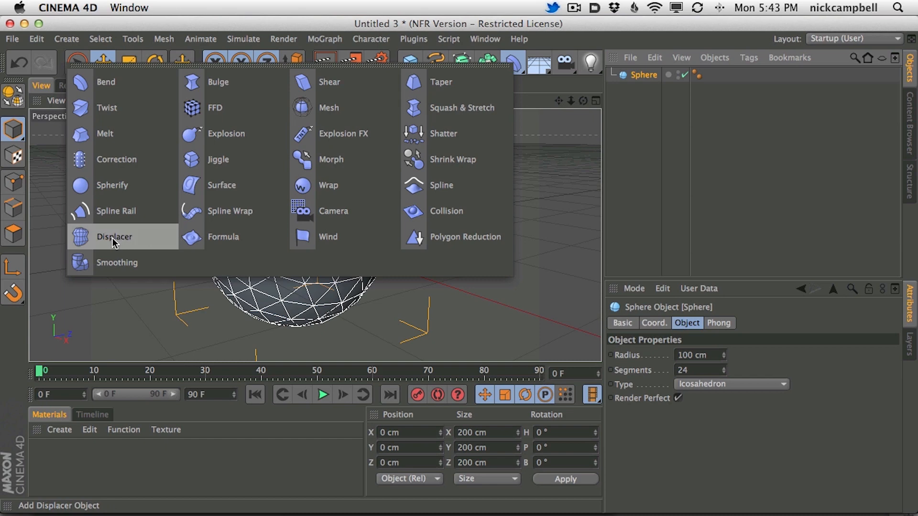
Step: Add a Displacer deformer and nest it as a child of the sphere
{"action": "left_click", "coordinate": [114, 238], "text": "alt"}
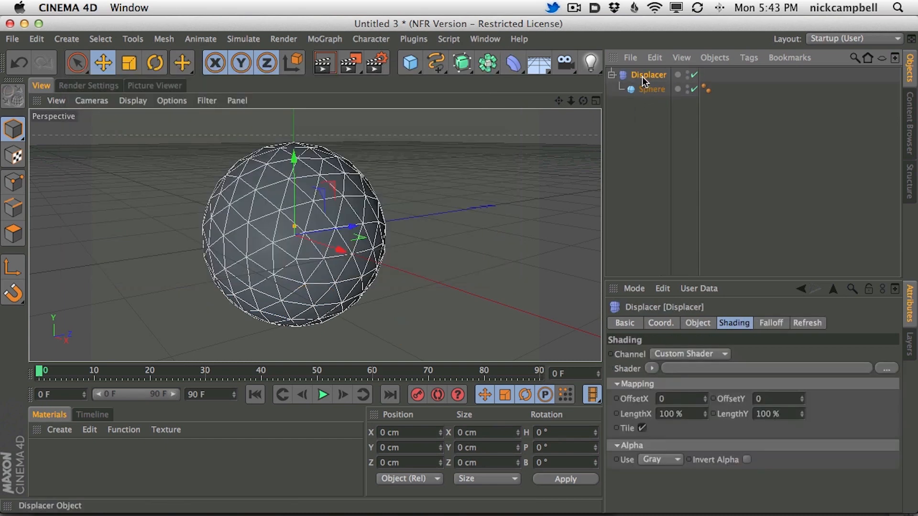
{"action": "left_click", "coordinate": [641, 89]}
{"action": "left_click_drag", "start_coordinate": [644, 88], "coordinate": [646, 94]}
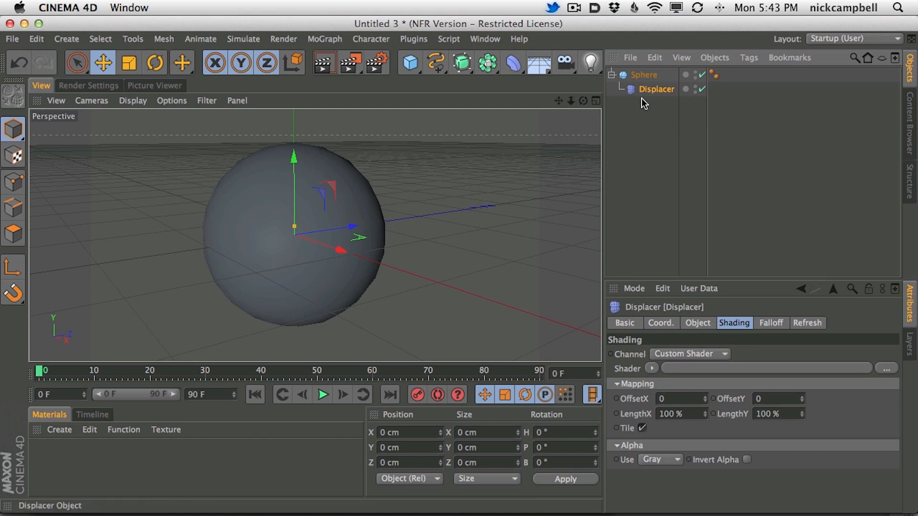
{"action": "left_click_drag", "start_coordinate": [604, 95], "coordinate": [652, 95]}
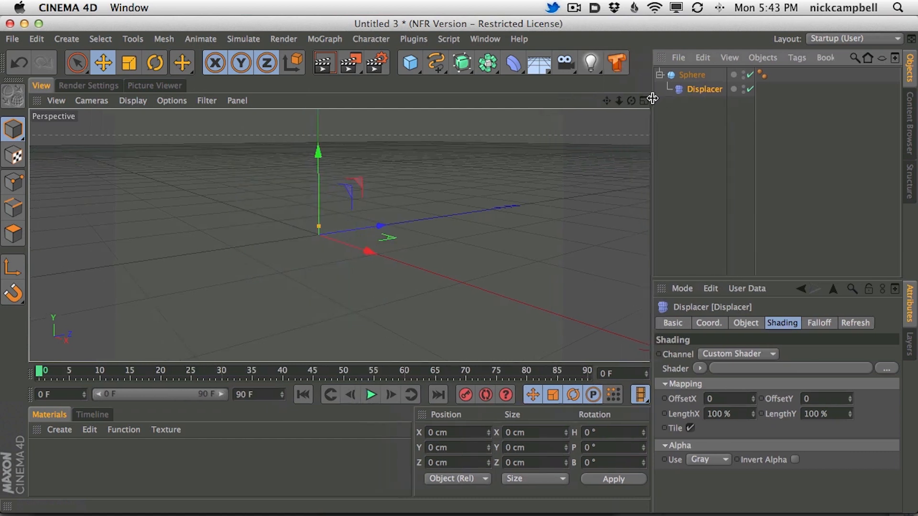
{"action": "left_click", "coordinate": [514, 62]}
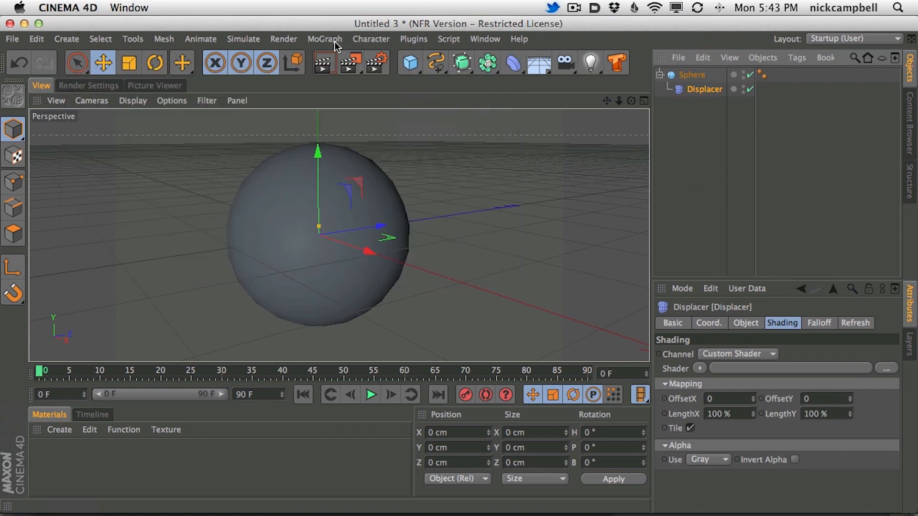
{"action": "left_click", "coordinate": [326, 39]}
{"action": "mouse_move", "coordinate": [336, 60]}
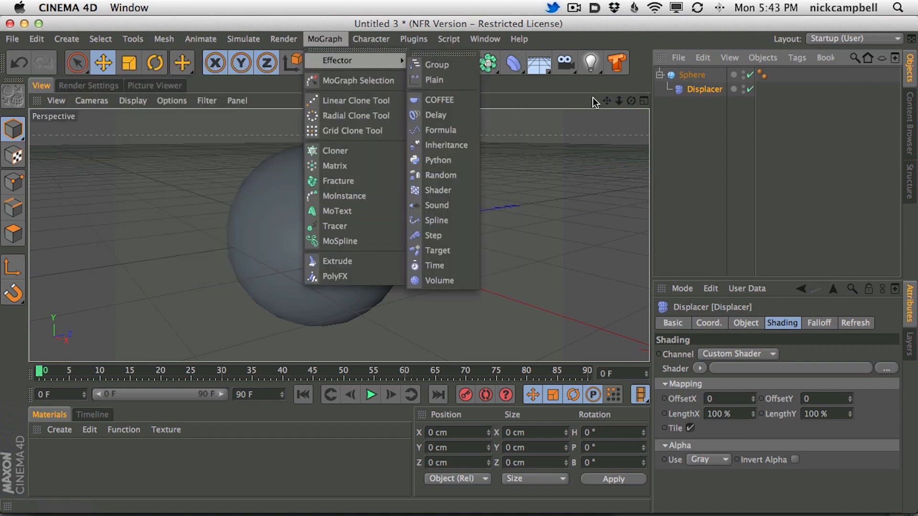
{"action": "left_click", "coordinate": [694, 143]}
Step: Load a Noise shader as the Displacer's custom shader
{"action": "left_click", "coordinate": [694, 89]}
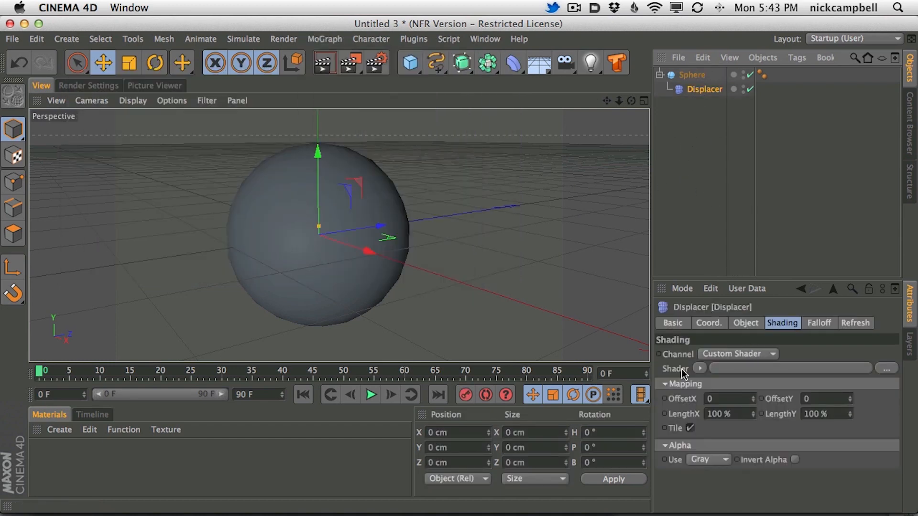
{"action": "left_click", "coordinate": [781, 323]}
{"action": "left_click", "coordinate": [699, 370]}
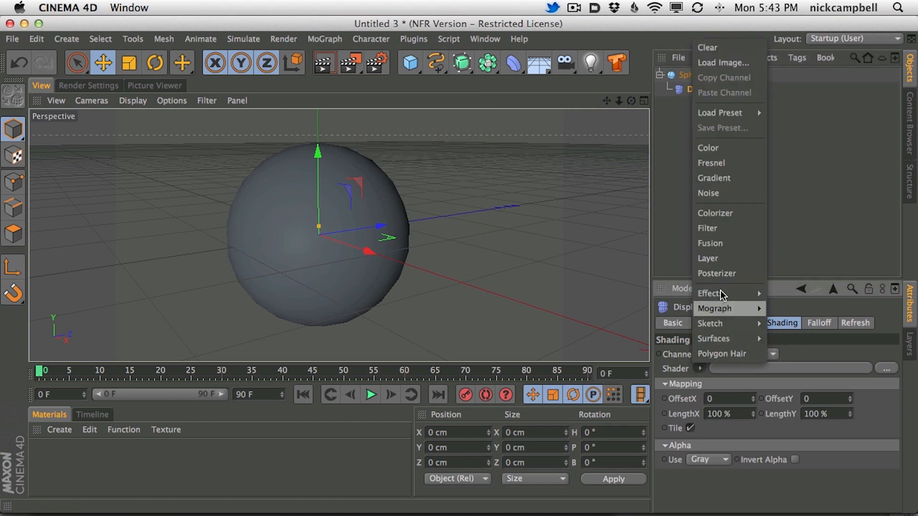
{"action": "left_click", "coordinate": [728, 191]}
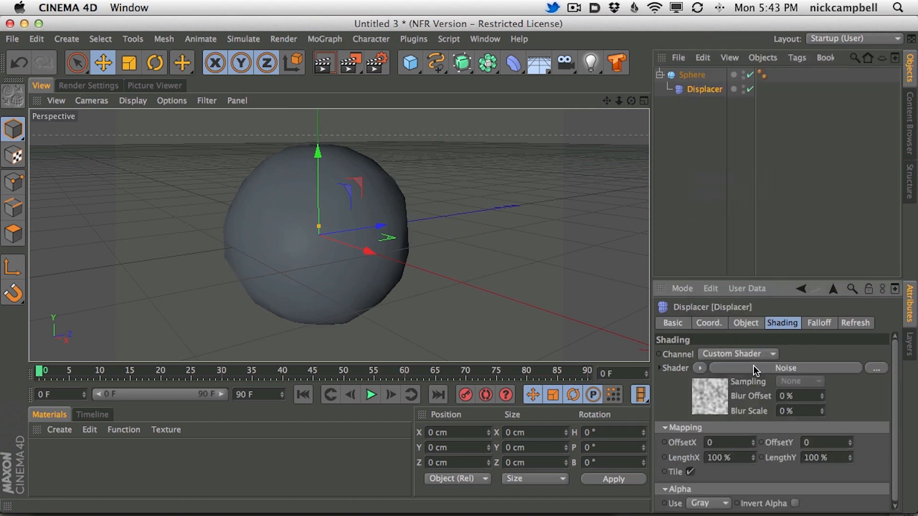
Step: Set the Displacer's height to 186 cm and render the view to check the spiky shape
{"action": "left_click", "coordinate": [745, 323]}
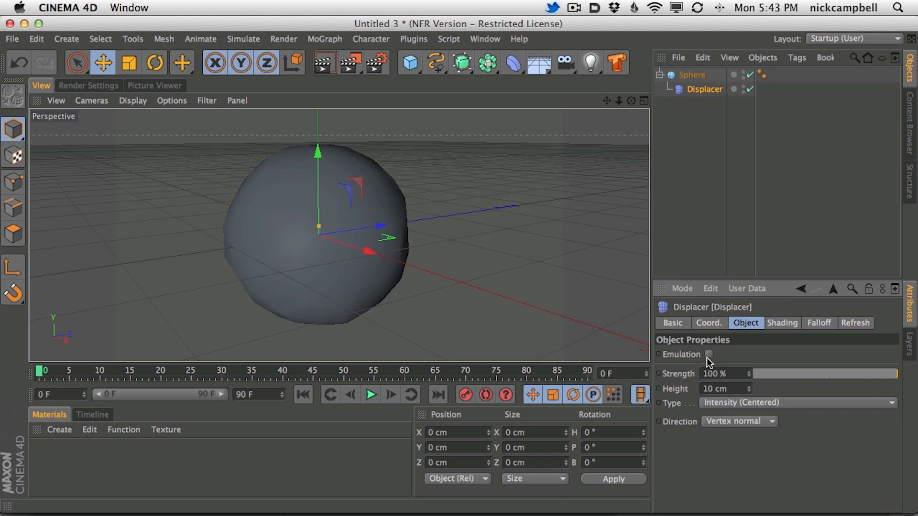
{"action": "left_click_drag", "start_coordinate": [749, 390], "coordinate": [767, 261]}
{"action": "left_click", "coordinate": [330, 66]}
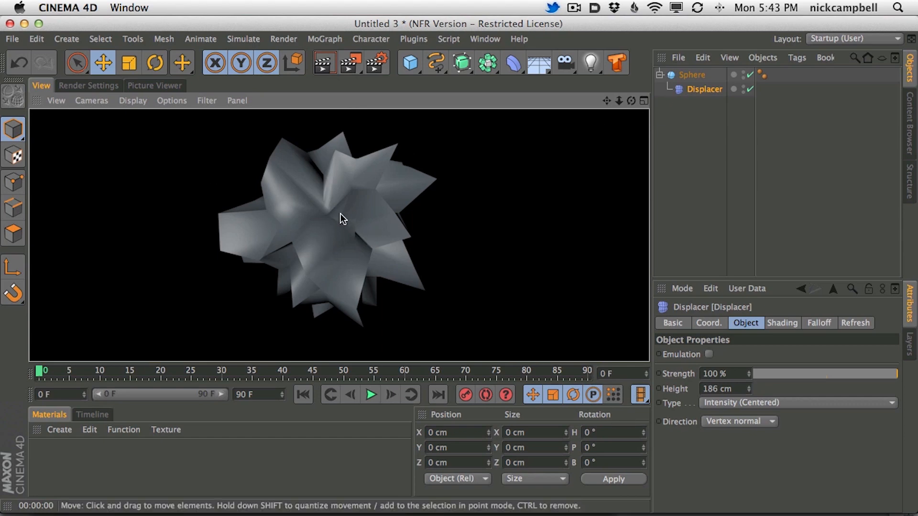
Step: Delete the sphere's Phong tag to get faceted shading and render the view
{"action": "left_click", "coordinate": [761, 74]}
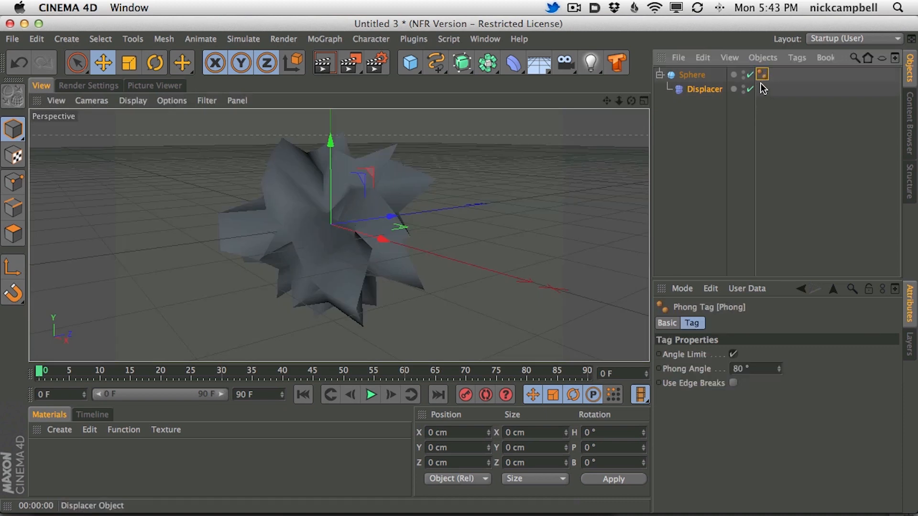
{"action": "key", "text": "Delete"}
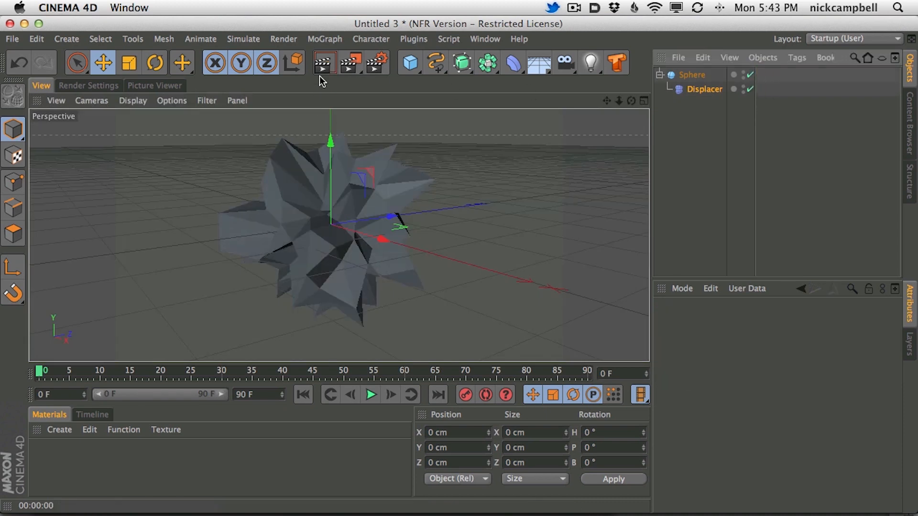
{"action": "key", "text": "super+r"}
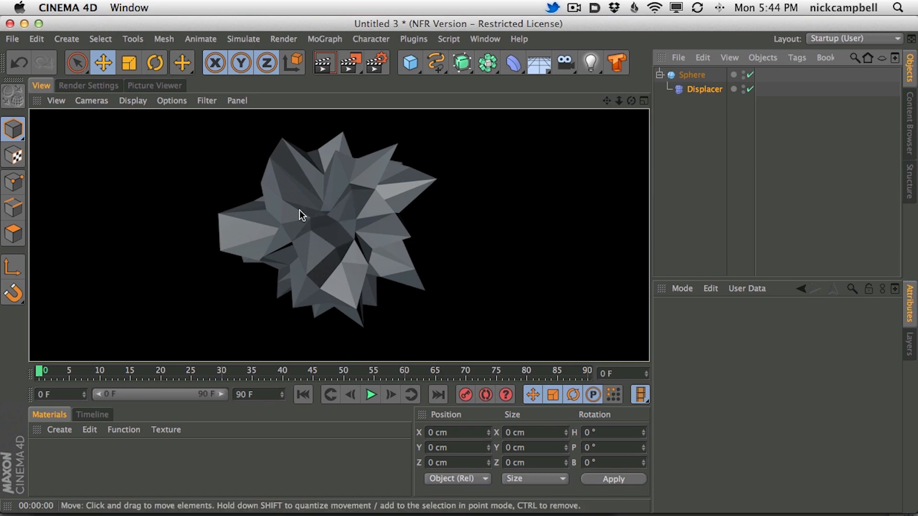
{"action": "left_click", "coordinate": [321, 216]}
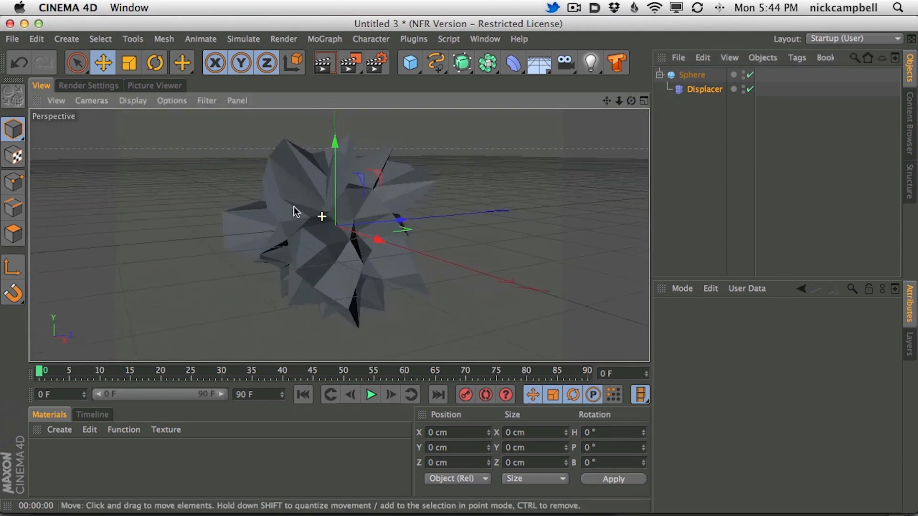
Step: Duplicate the Displacer and place the copy below the original inside the sphere
{"action": "left_click", "coordinate": [704, 90]}
{"action": "left_click_drag", "start_coordinate": [706, 89], "coordinate": [699, 108], "text": "ctrl"}
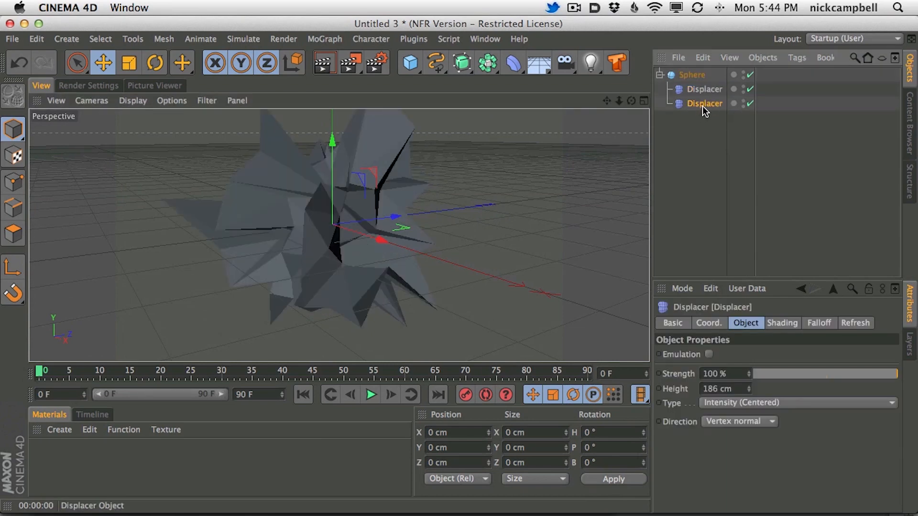
{"action": "mouse_move", "coordinate": [358, 229]}
{"action": "left_mouse_down", "text": "alt"}
{"action": "mouse_move", "coordinate": [348, 248]}
{"action": "mouse_move", "coordinate": [342, 236]}
{"action": "left_mouse_up", "text": "alt"}
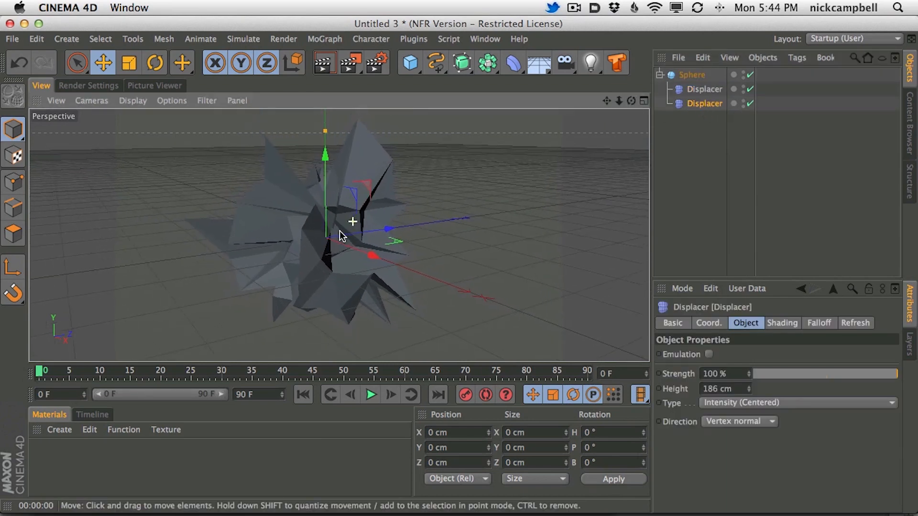
{"action": "middle_click_drag", "start_coordinate": [340, 231], "coordinate": [333, 237], "text": "alt"}
Step: Play the animation briefly and compare the shape with the second Displacer switched off and on
{"action": "left_click", "coordinate": [703, 102]}
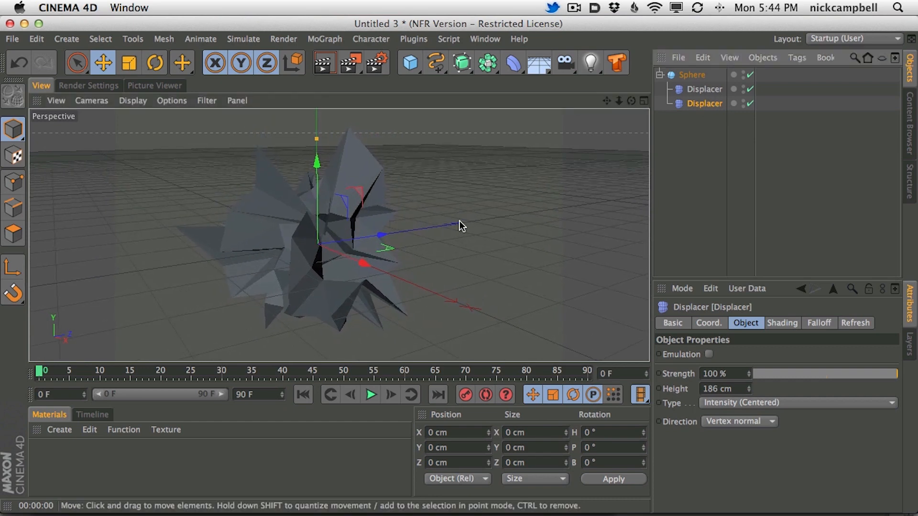
{"action": "left_click", "coordinate": [370, 396]}
{"action": "middle_click_drag", "start_coordinate": [338, 279], "coordinate": [340, 276], "text": "alt"}
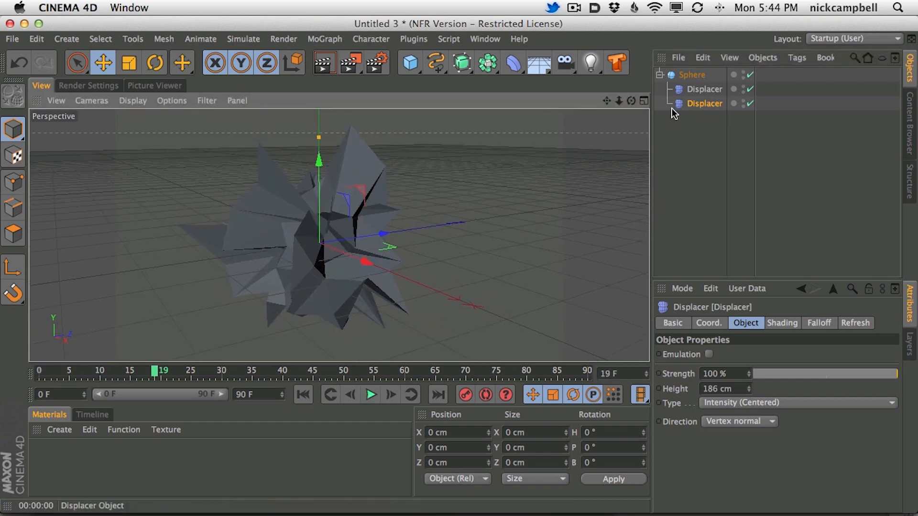
{"action": "left_click", "coordinate": [750, 104]}
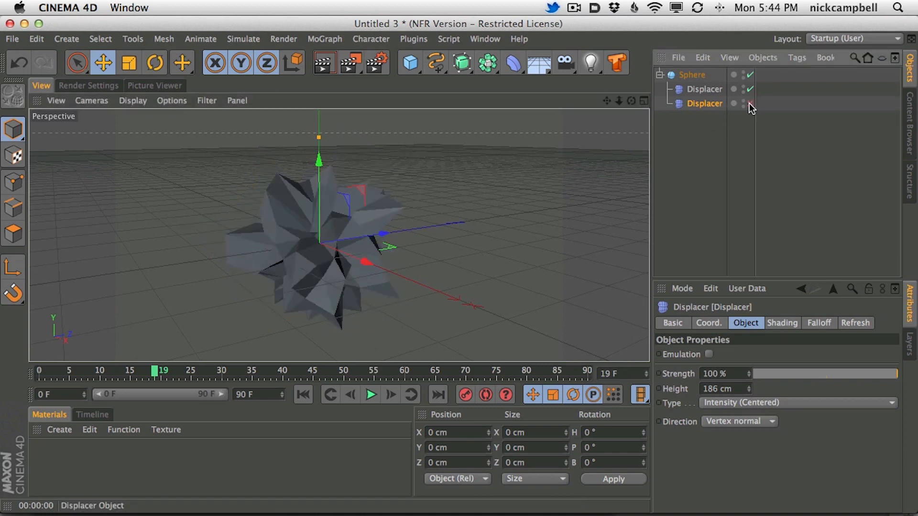
{"action": "left_click", "coordinate": [749, 103]}
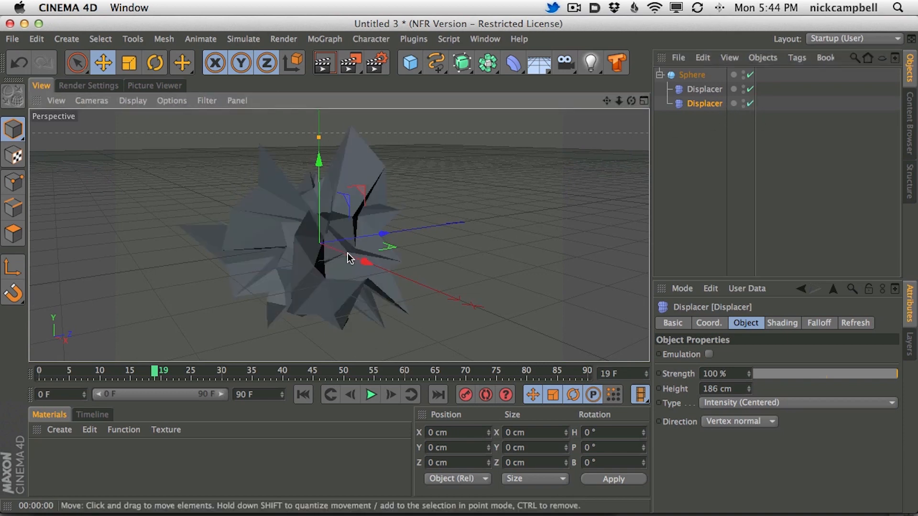
{"action": "mouse_move", "coordinate": [352, 256]}
{"action": "left_mouse_down", "text": "alt"}
{"action": "mouse_move", "coordinate": [236, 208]}
{"action": "mouse_move", "coordinate": [178, 199]}
{"action": "mouse_move", "coordinate": [311, 251]}
{"action": "mouse_move", "coordinate": [262, 213]}
{"action": "mouse_move", "coordinate": [322, 235]}
{"action": "left_mouse_up", "text": "alt"}
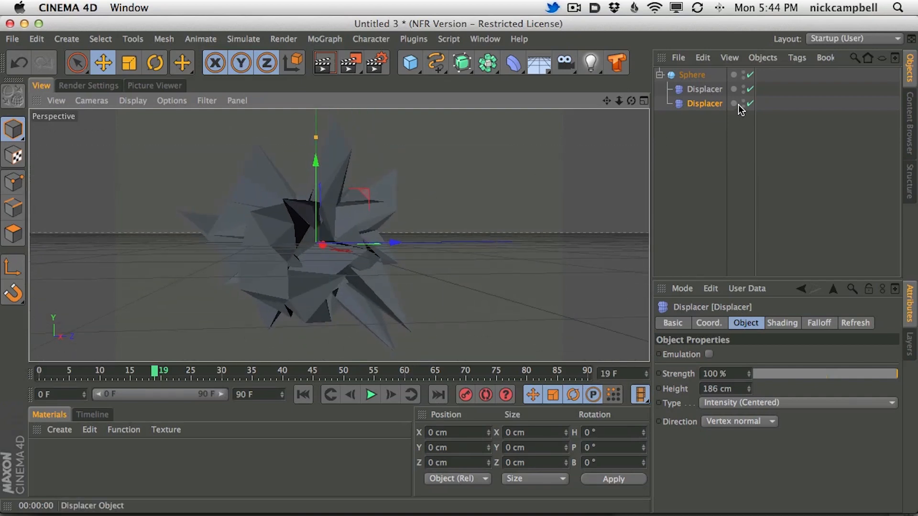
Step: Set the Global Scale of the second Displacer's Noise shader to 315 %
{"action": "left_click", "coordinate": [705, 101]}
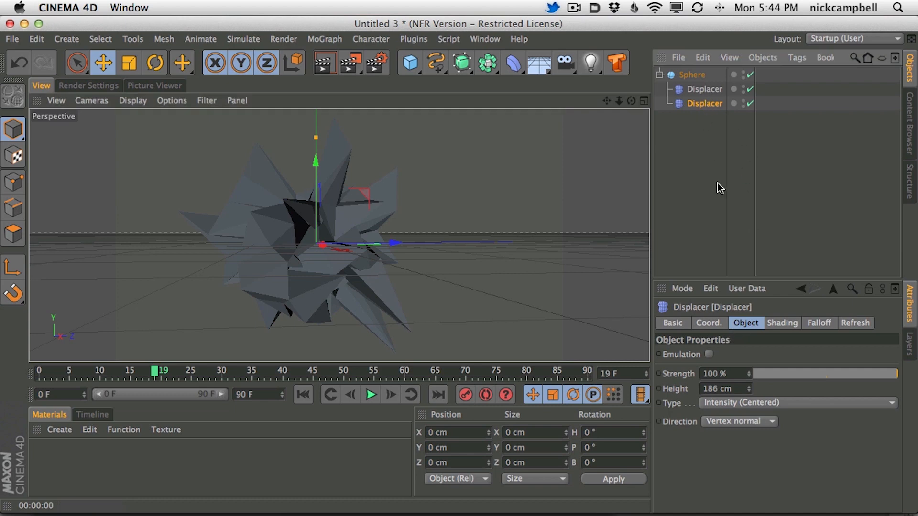
{"action": "left_click", "coordinate": [782, 323]}
{"action": "left_click", "coordinate": [733, 365]}
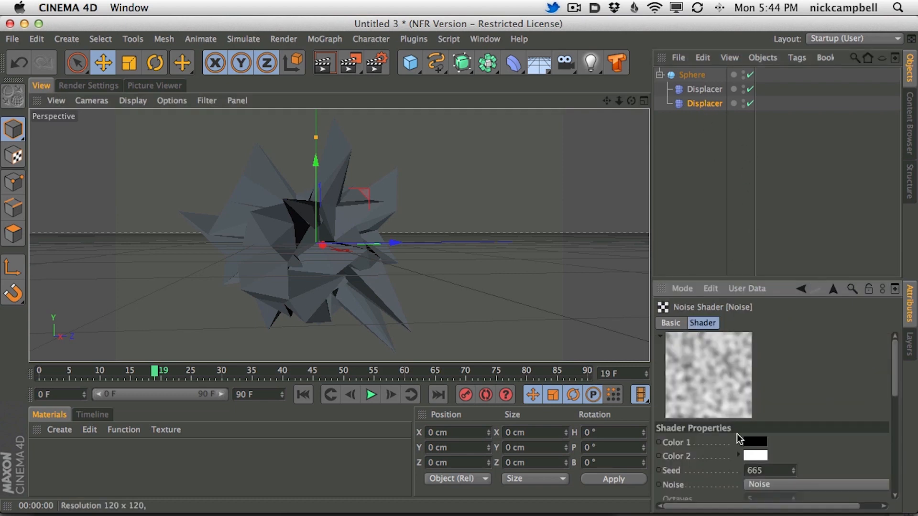
{"action": "scroll", "coordinate": [895, 384], "scroll_direction": "down", "scroll_amount": 5}
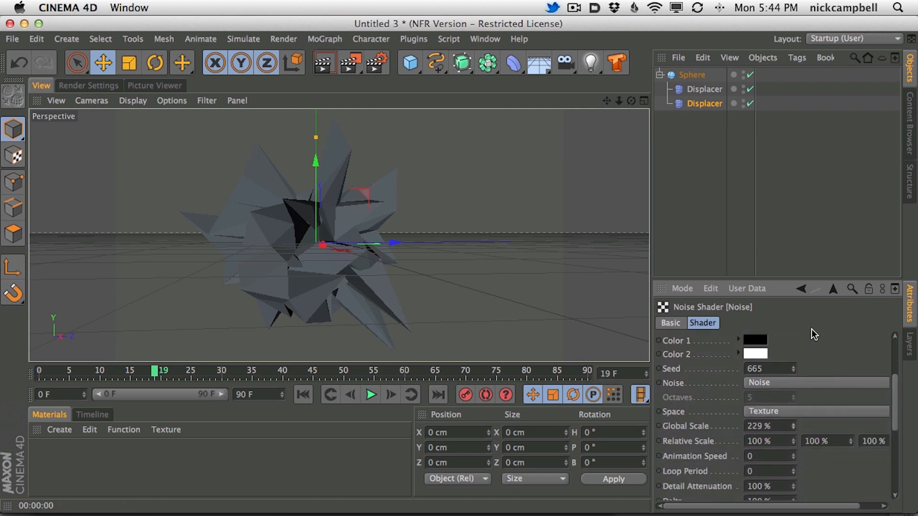
{"action": "left_click_drag", "start_coordinate": [810, 333], "coordinate": [778, 130]}
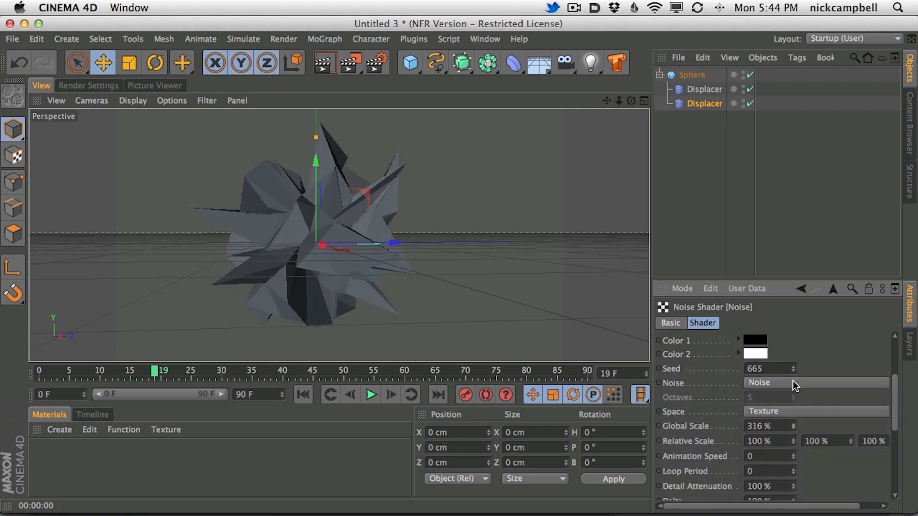
{"action": "left_click_drag", "start_coordinate": [792, 385], "coordinate": [315, 245]}
{"action": "middle_click_drag", "start_coordinate": [316, 251], "coordinate": [323, 243], "text": "alt"}
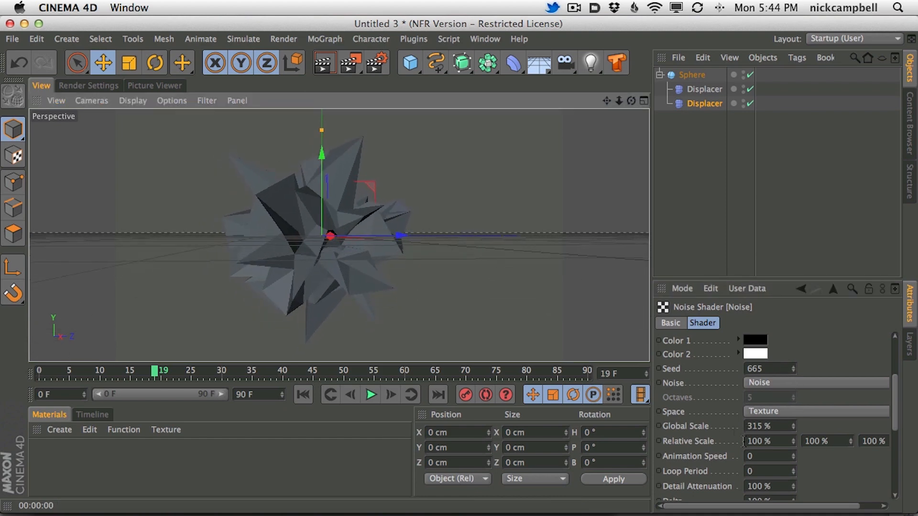
Step: Set the Animation Speed of the second Displacer's noise to 0.2
{"action": "left_click", "coordinate": [769, 455]}
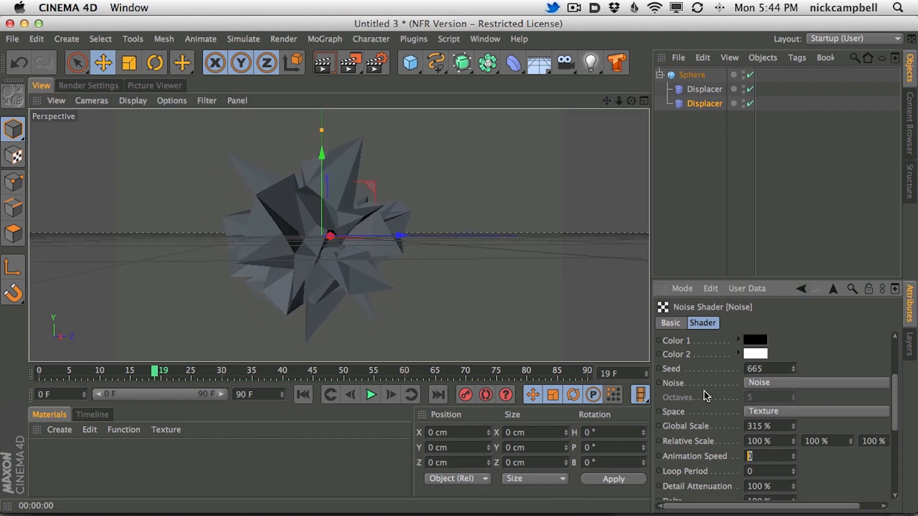
{"action": "type", "text": ".2"}
{"action": "key", "text": "Return"}
Step: Set the Animation Speed of the first Displacer's Noise shader to 0.1
{"action": "left_click", "coordinate": [698, 90]}
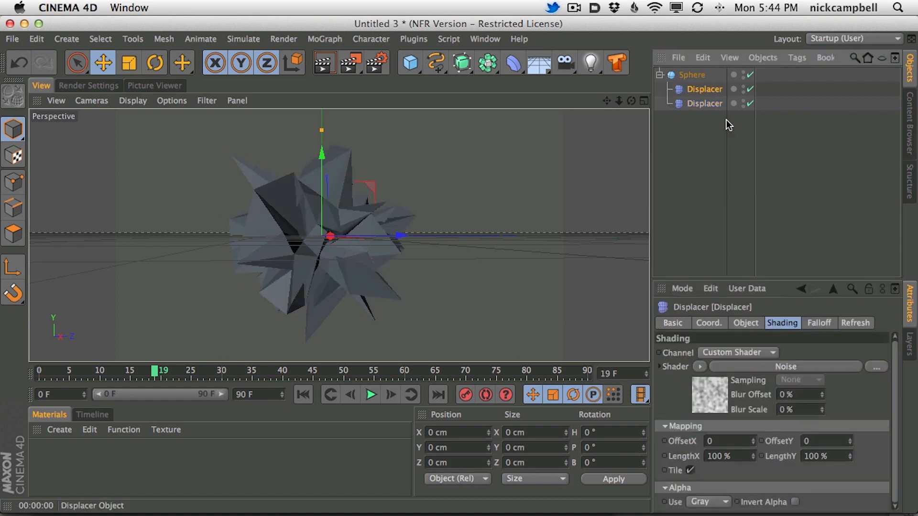
{"action": "left_click", "coordinate": [770, 367]}
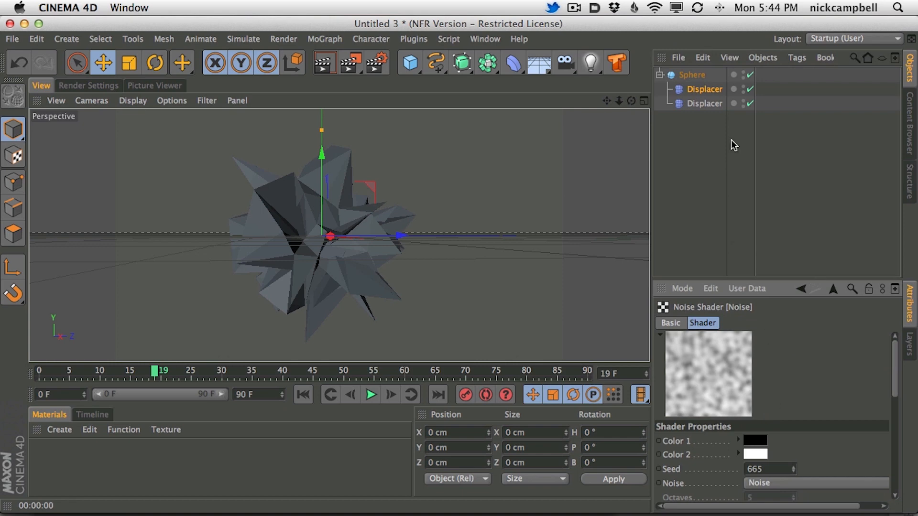
{"action": "left_click_drag", "start_coordinate": [897, 372], "coordinate": [894, 427]}
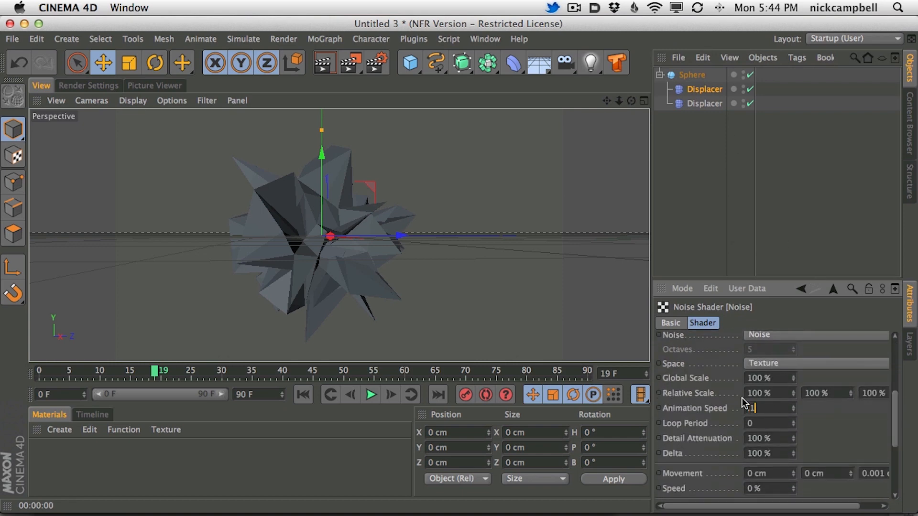
{"action": "key", "text": "Return"}
Step: Play the animation and render the view to inspect the moving spikes
{"action": "left_click", "coordinate": [370, 395]}
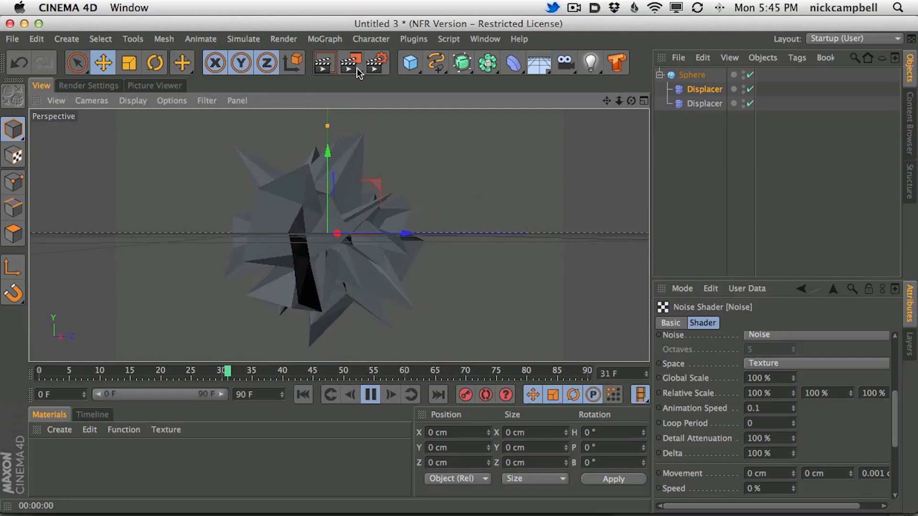
{"action": "left_click", "coordinate": [323, 62]}
{"action": "left_click_drag", "start_coordinate": [340, 262], "coordinate": [396, 230], "text": "alt"}
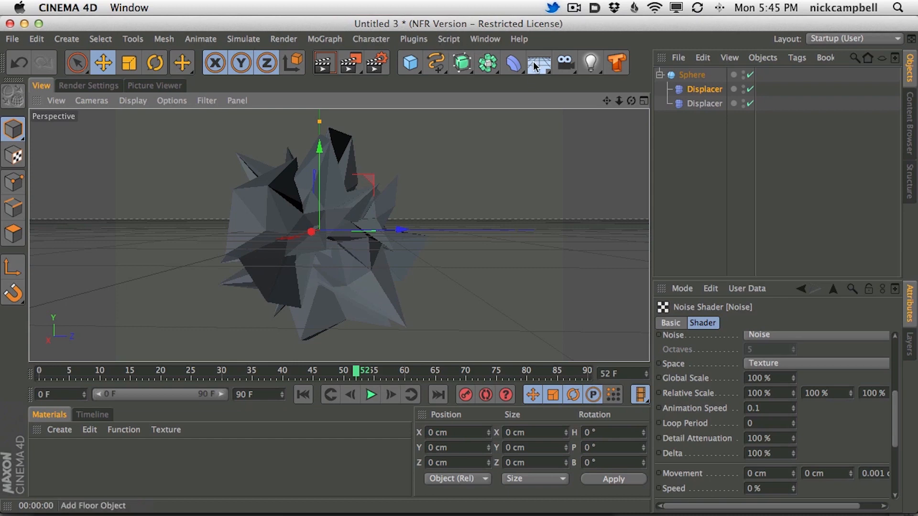
Step: Add a Polygon Reduction deformer below both Displacers inside the sphere and try Reduction Strengths of 0 % and 98 %
{"action": "left_click_drag", "start_coordinate": [522, 67], "coordinate": [486, 234]}
{"action": "left_click_drag", "start_coordinate": [696, 75], "coordinate": [696, 123]}
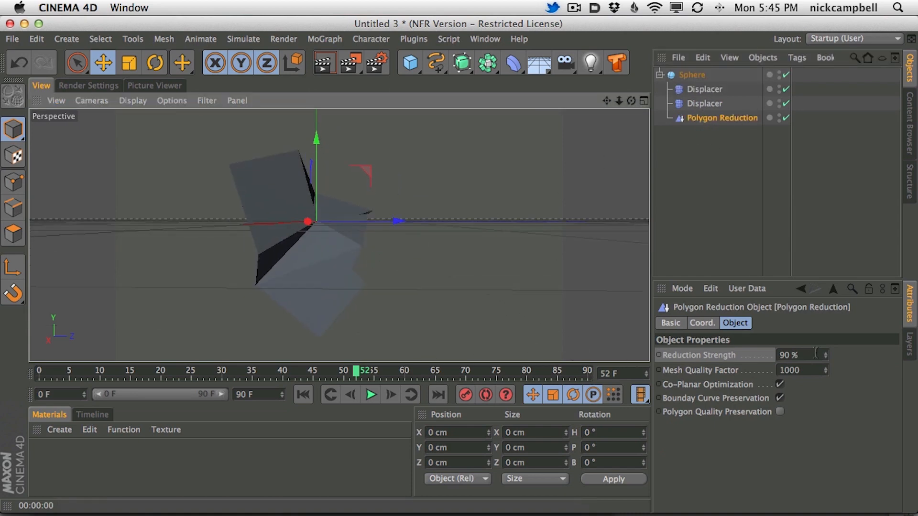
{"action": "left_click_drag", "start_coordinate": [828, 359], "coordinate": [830, 468]}
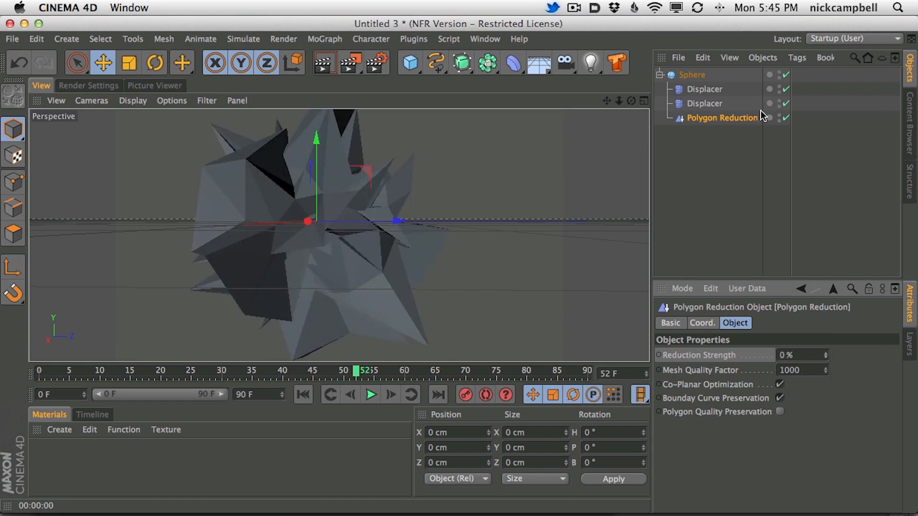
{"action": "left_click_drag", "start_coordinate": [828, 359], "coordinate": [846, 284]}
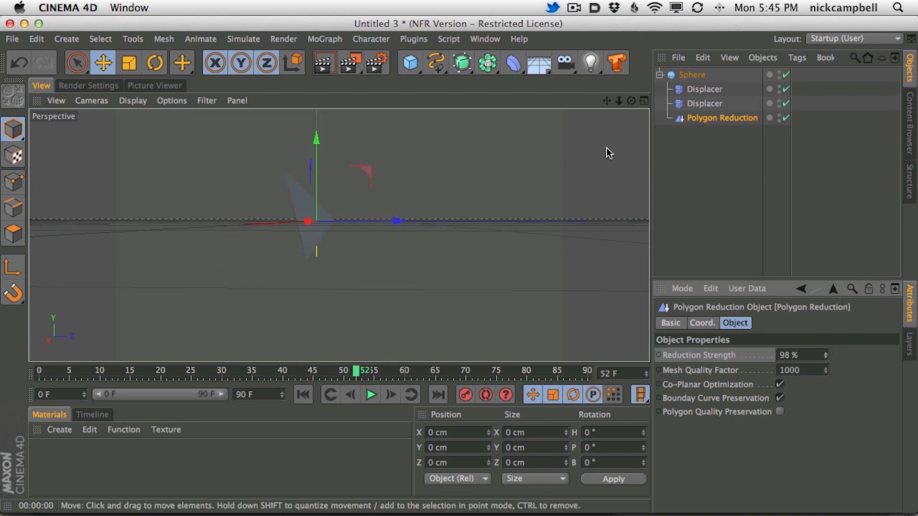
Step: Keyframe the Polygon Reduction's Reduction Strength at 2 % on frame 0 and 100 % on frame 70
{"action": "right_click_drag", "start_coordinate": [371, 240], "coordinate": [347, 227], "text": "alt"}
{"action": "middle_click_drag", "start_coordinate": [347, 228], "coordinate": [376, 256], "text": "alt"}
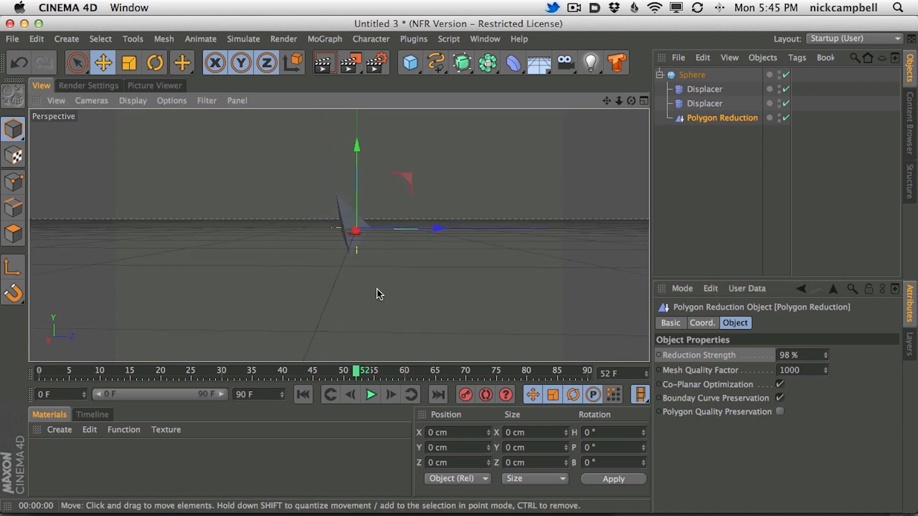
{"action": "left_click_drag", "start_coordinate": [825, 356], "coordinate": [788, 423]}
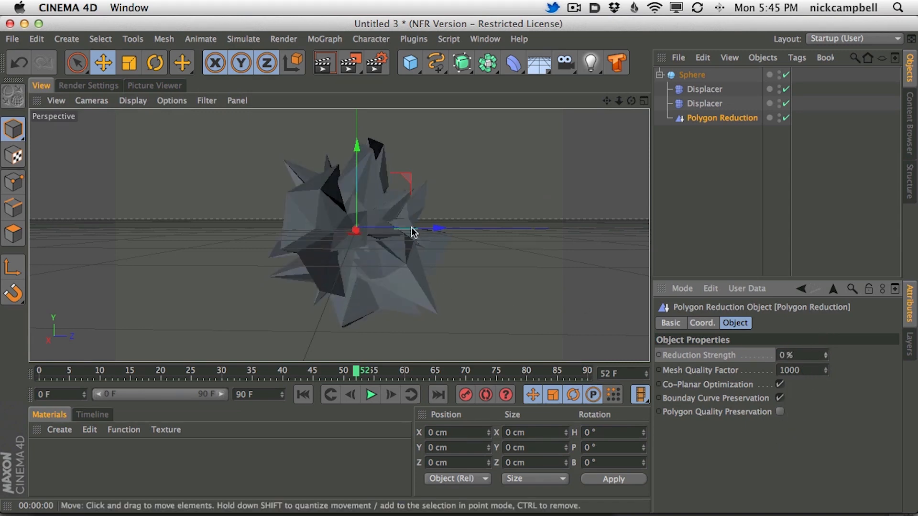
{"action": "left_click_drag", "start_coordinate": [355, 371], "coordinate": [0, 347]}
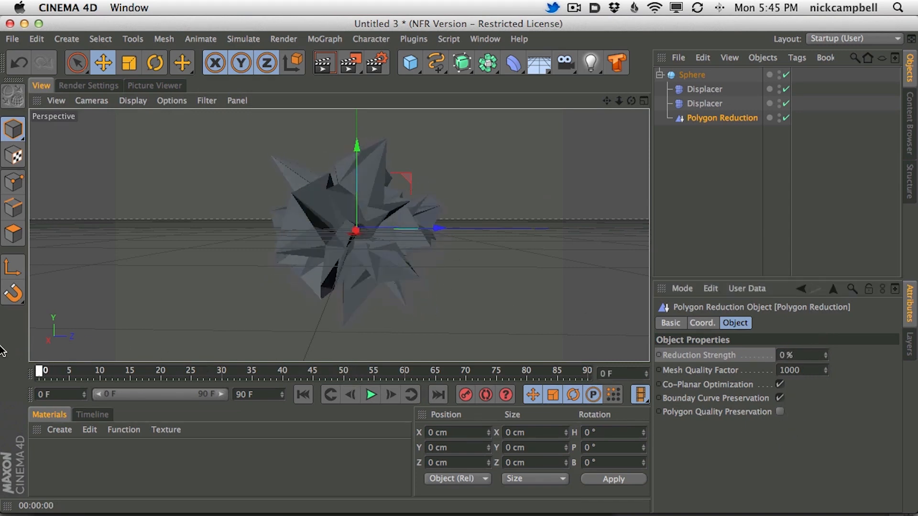
{"action": "mouse_move", "coordinate": [826, 360]}
{"action": "left_mouse_down"}
{"action": "mouse_move", "coordinate": [838, 287]}
{"action": "mouse_move", "coordinate": [834, 356]}
{"action": "left_mouse_up"}
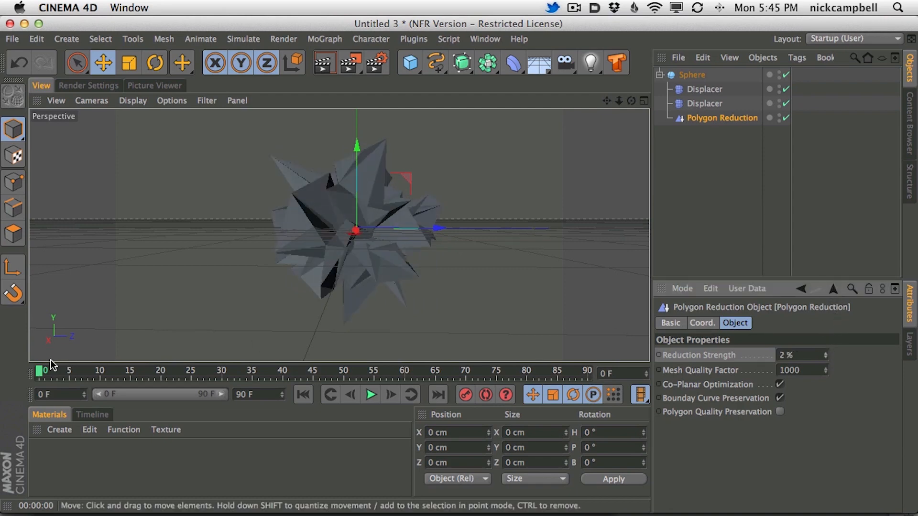
{"action": "left_click_drag", "start_coordinate": [377, 376], "coordinate": [466, 374]}
{"action": "left_click_drag", "start_coordinate": [829, 361], "coordinate": [836, 275]}
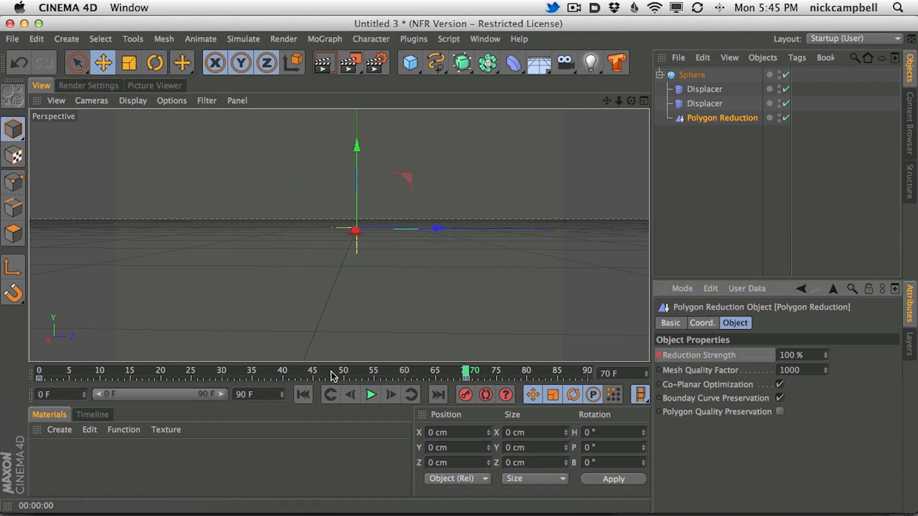
Step: Play the animation from frame 0 to inspect how the spiky shape reduces over time
{"action": "left_click_drag", "start_coordinate": [333, 377], "coordinate": [7, 350]}
{"action": "left_click", "coordinate": [371, 395]}
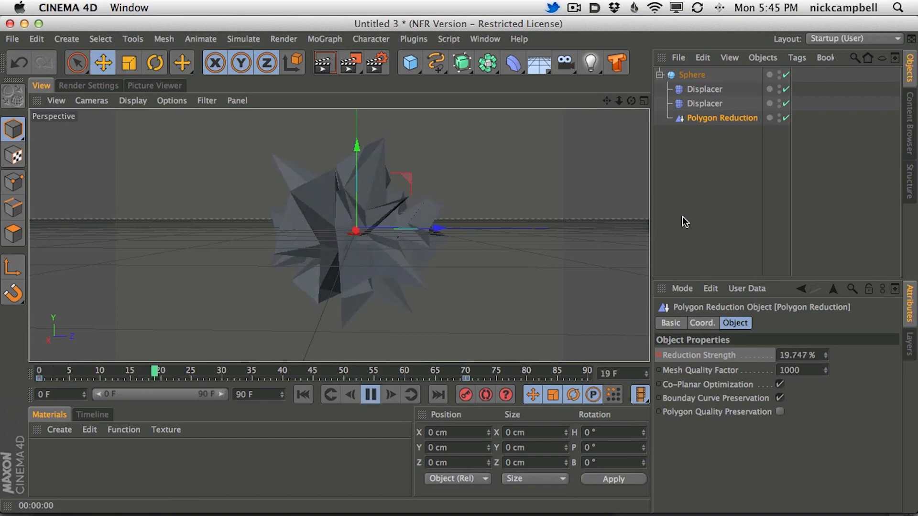
{"action": "left_click", "coordinate": [371, 394]}
{"action": "left_click", "coordinate": [371, 395]}
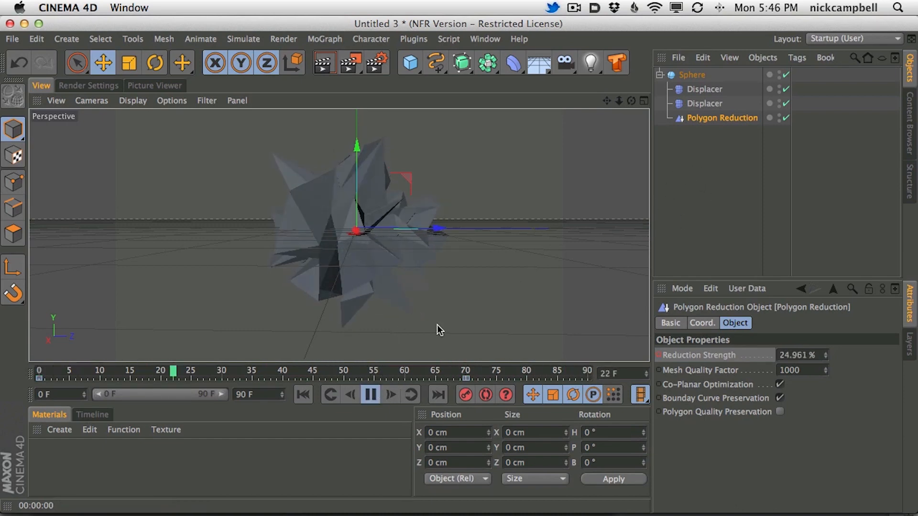
Step: Move the Polygon Reduction above both Displacers inside the sphere, comparing it with the order below them
{"action": "left_click_drag", "start_coordinate": [650, 238], "coordinate": [561, 225]}
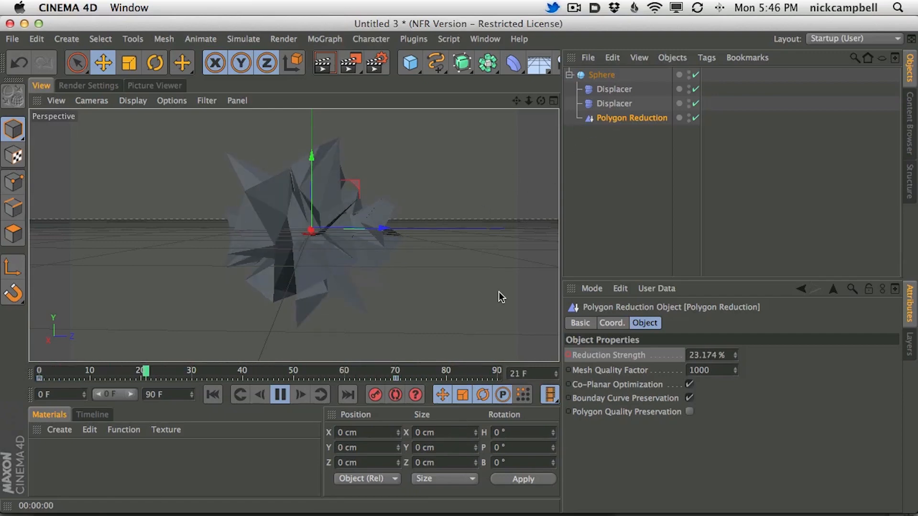
{"action": "left_click_drag", "start_coordinate": [619, 118], "coordinate": [619, 82]}
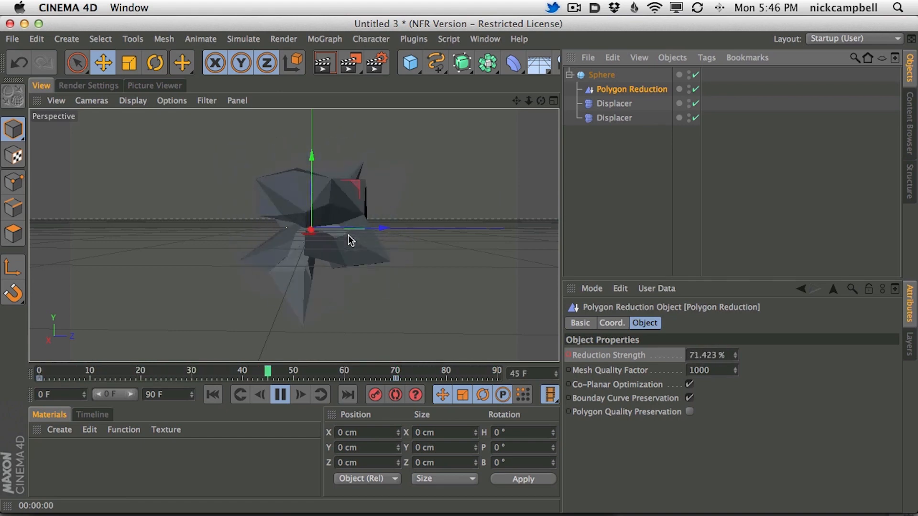
{"action": "left_click_drag", "start_coordinate": [617, 119], "coordinate": [622, 124]}
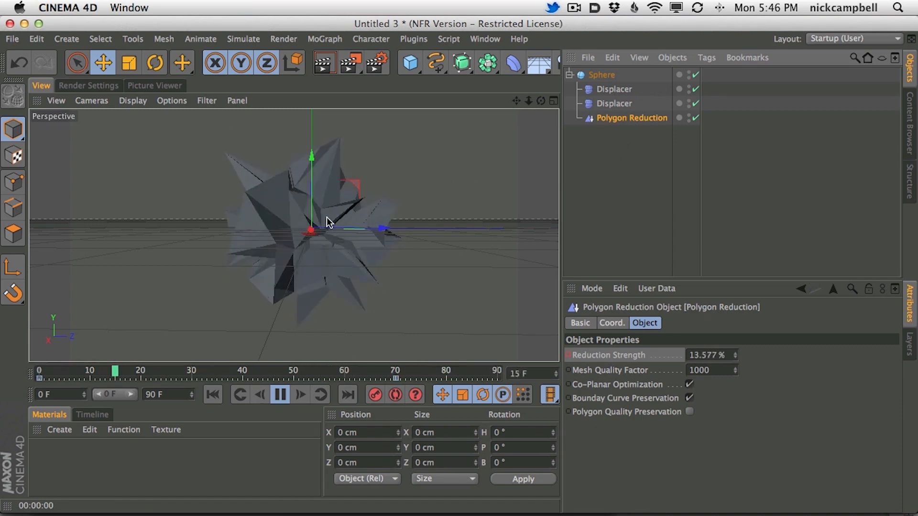
{"action": "left_click_drag", "start_coordinate": [631, 121], "coordinate": [633, 85]}
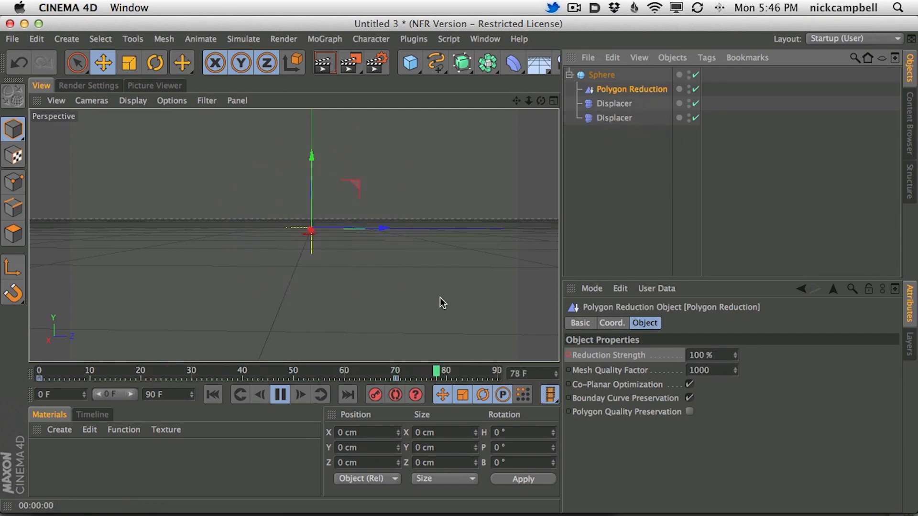
Step: Play the animation with the Polygon Reduction above the Displacers to inspect how the facets collapse
{"action": "left_click", "coordinate": [281, 397]}
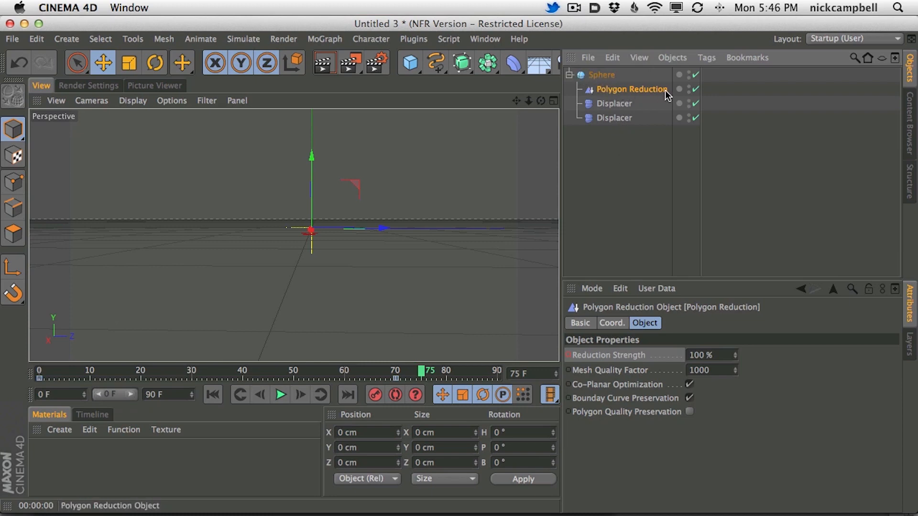
{"action": "left_click_drag", "start_coordinate": [623, 102], "coordinate": [627, 90]}
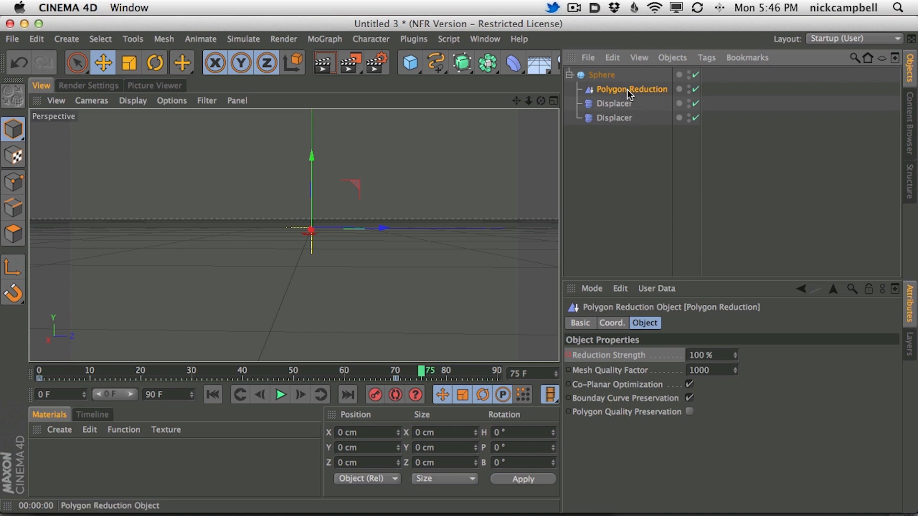
{"action": "left_click", "coordinate": [280, 394]}
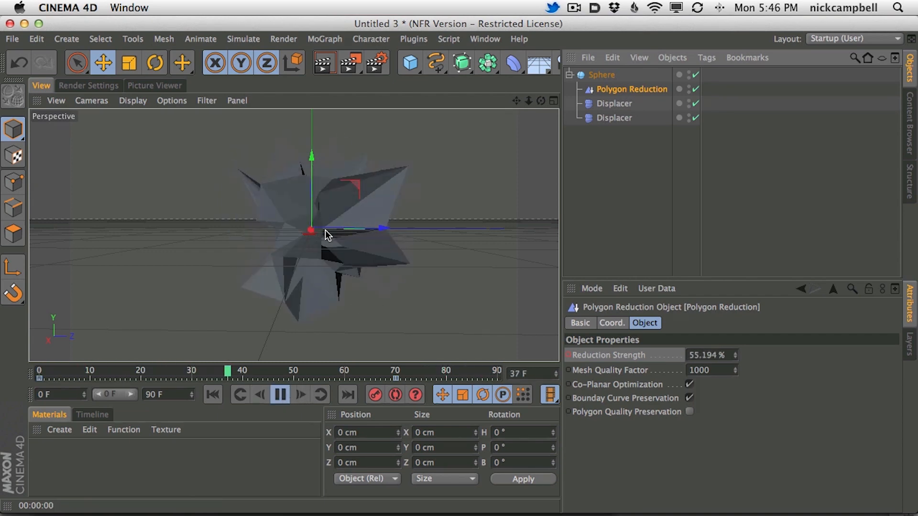
{"action": "left_click", "coordinate": [281, 395]}
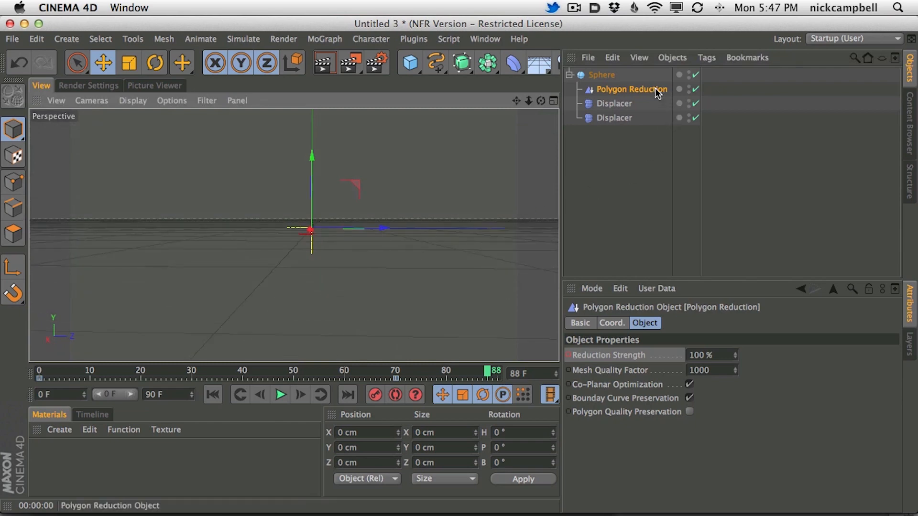
Step: Set the Reduction Strength keyframe on frame 70 to 99 % and render the view at frame 79
{"action": "left_click_drag", "start_coordinate": [373, 371], "coordinate": [407, 374]}
{"action": "left_click", "coordinate": [734, 357]}
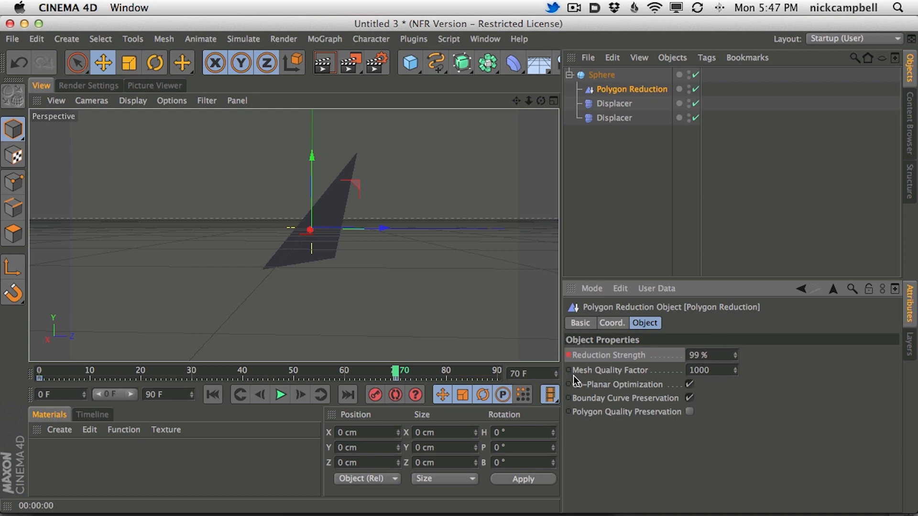
{"action": "left_click_drag", "start_coordinate": [399, 374], "coordinate": [441, 376]}
{"action": "left_click_drag", "start_coordinate": [328, 222], "coordinate": [328, 170], "text": "alt"}
{"action": "left_click", "coordinate": [322, 63]}
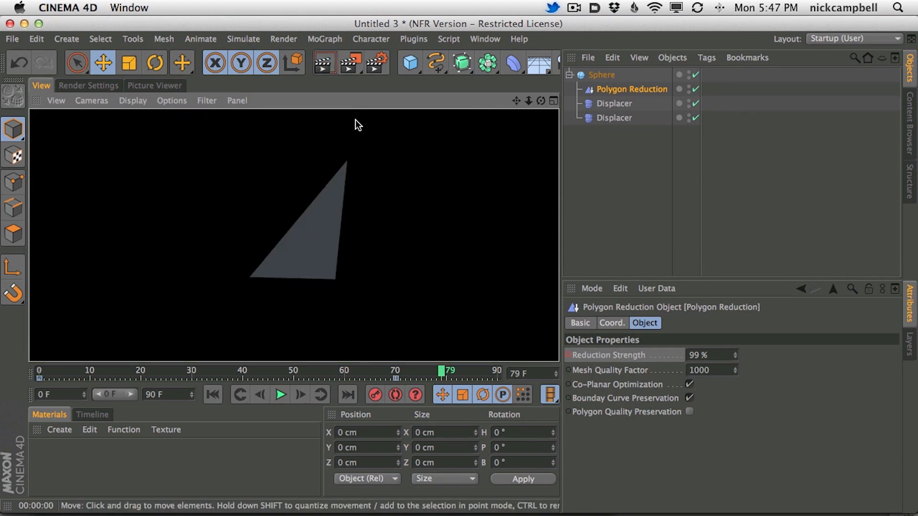
Step: Play the revised animation from frame 0, return to the start and examine the deselected shape
{"action": "left_click_drag", "start_coordinate": [316, 371], "coordinate": [38, 367]}
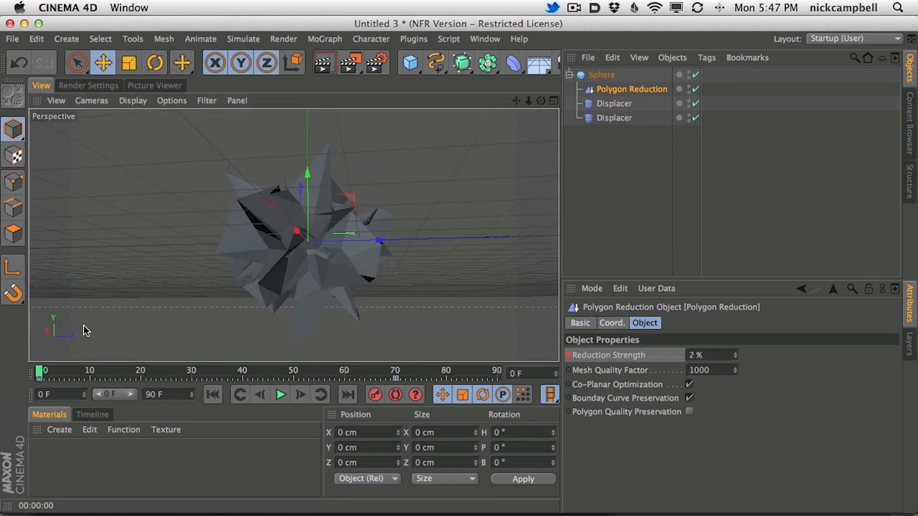
{"action": "left_click", "coordinate": [281, 395]}
{"action": "left_click", "coordinate": [285, 396]}
{"action": "left_click_drag", "start_coordinate": [314, 373], "coordinate": [38, 330]}
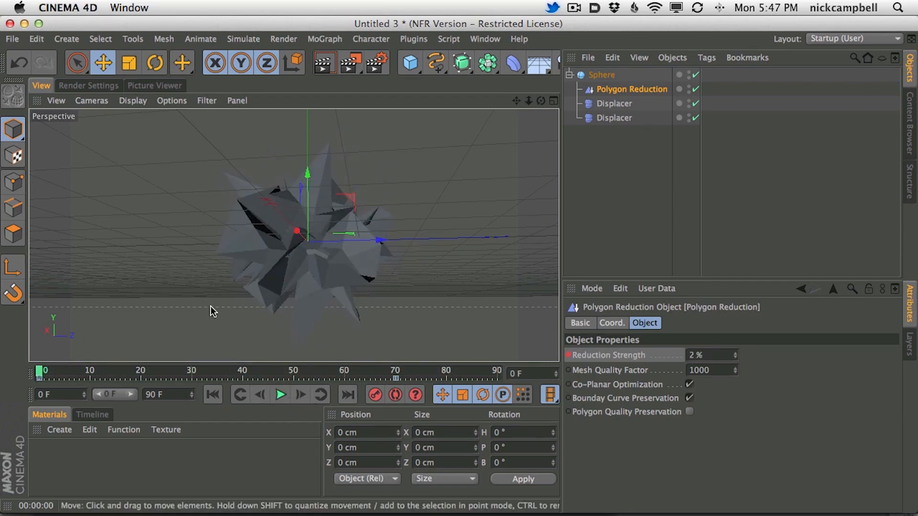
{"action": "left_click", "coordinate": [616, 161]}
{"action": "mouse_move", "coordinate": [323, 239]}
{"action": "left_mouse_down", "text": "alt"}
{"action": "mouse_move", "coordinate": [314, 234]}
{"action": "mouse_move", "coordinate": [342, 223]}
{"action": "mouse_move", "coordinate": [312, 242]}
{"action": "left_mouse_up", "text": "alt"}
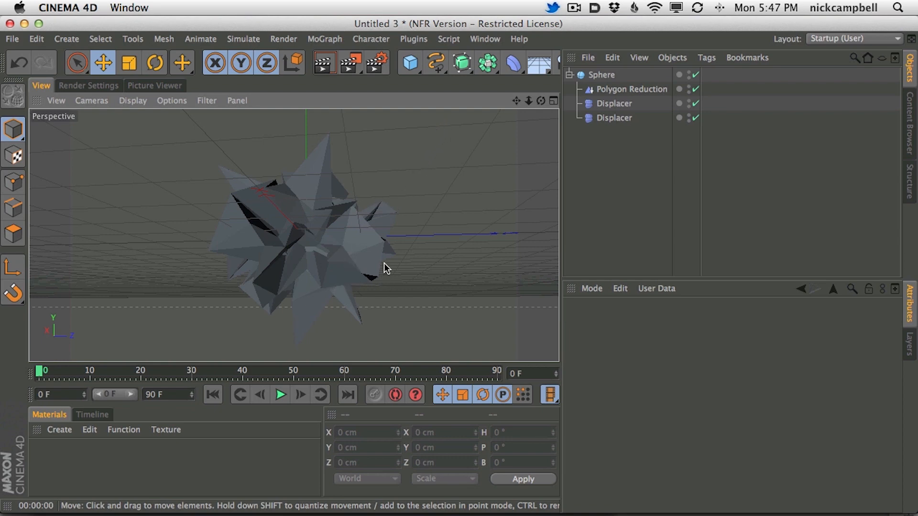
{"action": "left_click_drag", "start_coordinate": [594, 24], "coordinate": [594, 24]}
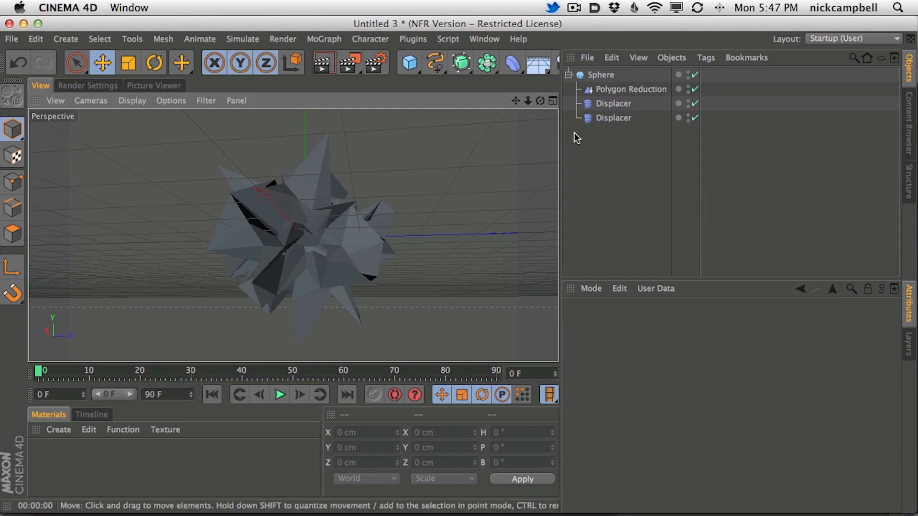
Step: Add an Atom Array, make the Sphere its child and render the view to check the strut structure
{"action": "left_click", "coordinate": [598, 75]}
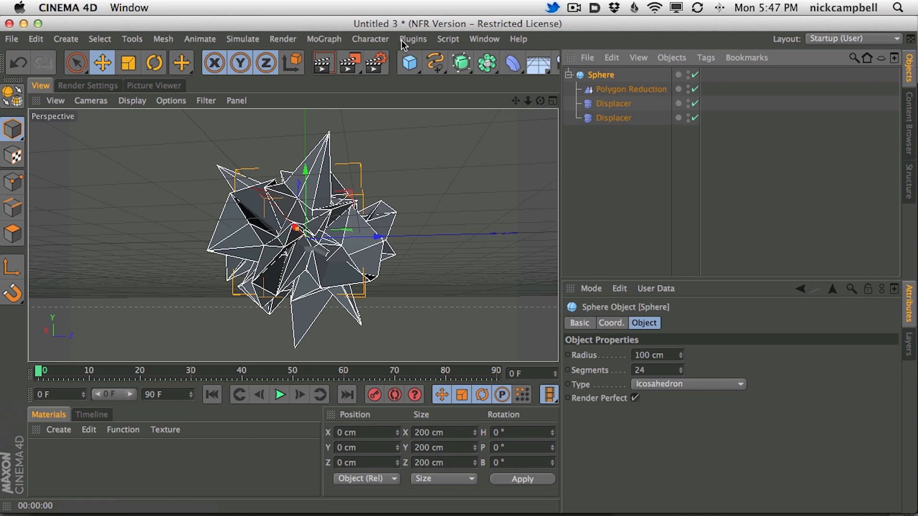
{"action": "left_click", "coordinate": [487, 63]}
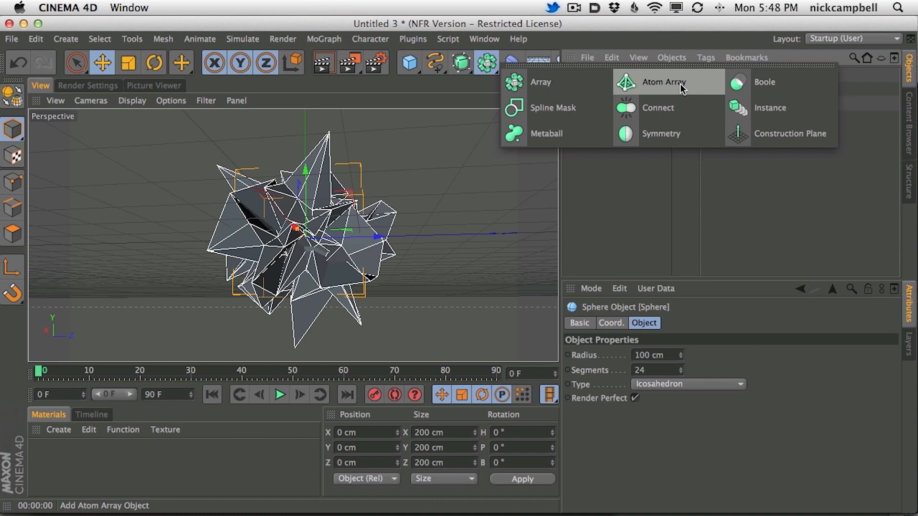
{"action": "left_click", "coordinate": [631, 87]}
{"action": "left_click", "coordinate": [603, 89]}
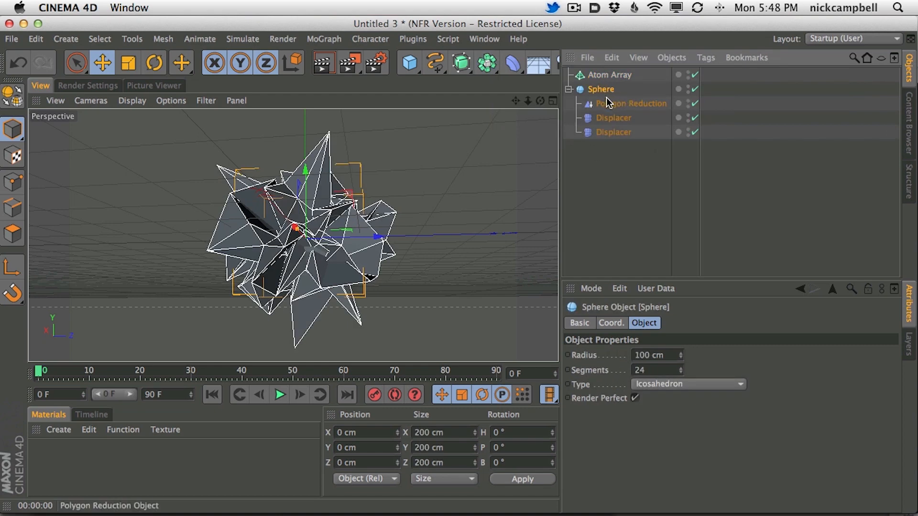
{"action": "left_click_drag", "start_coordinate": [598, 90], "coordinate": [601, 77]}
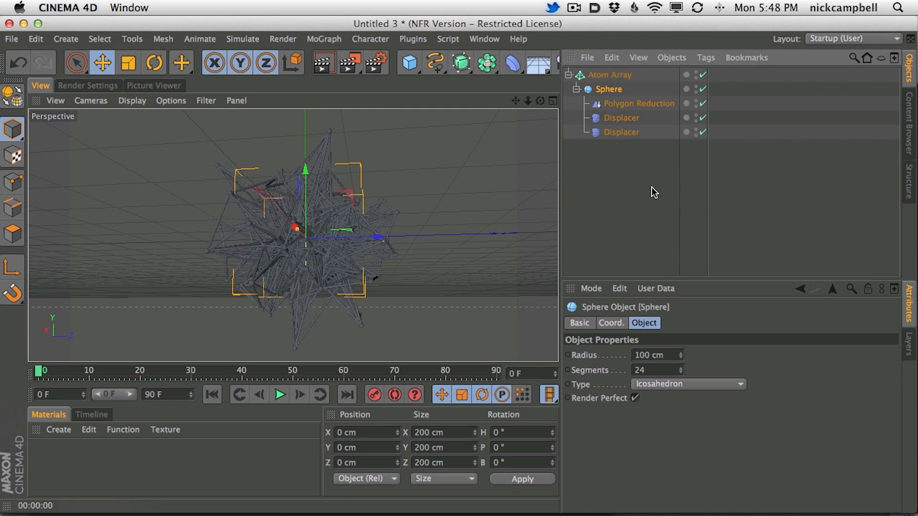
{"action": "left_click", "coordinate": [320, 63]}
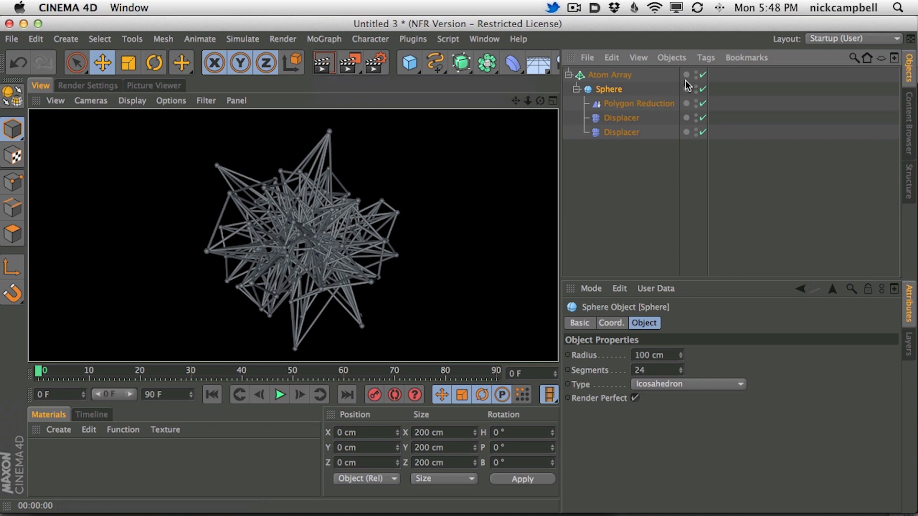
Step: Paste a copy of the Sphere and its deformers outside the Atom Array and render the combined result
{"action": "left_click", "coordinate": [607, 89]}
{"action": "key", "text": "super+c"}
{"action": "key", "text": "super+v"}
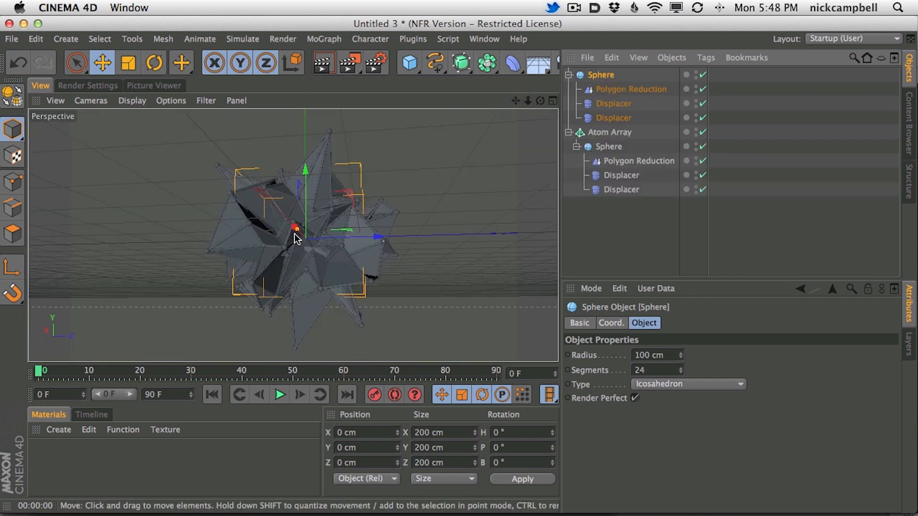
{"action": "left_click", "coordinate": [321, 63]}
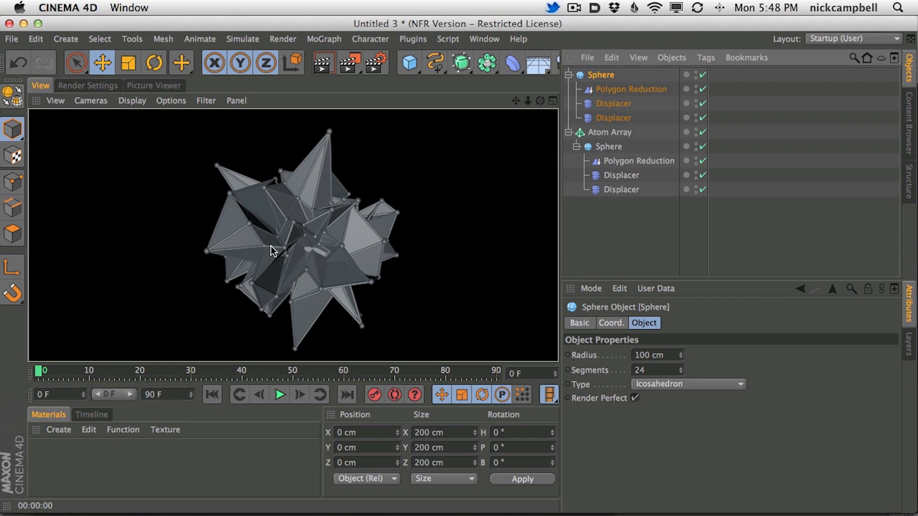
{"action": "left_click_drag", "start_coordinate": [334, 268], "coordinate": [338, 254], "text": "alt"}
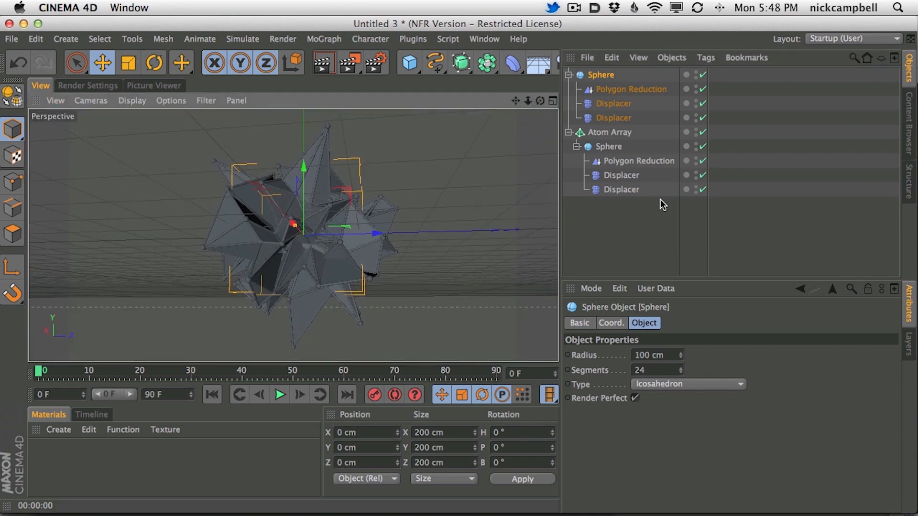
Step: Create a new material with Luminance enabled and its Color and Specular channels disabled
{"action": "left_click", "coordinate": [62, 431]}
{"action": "left_click", "coordinate": [63, 300]}
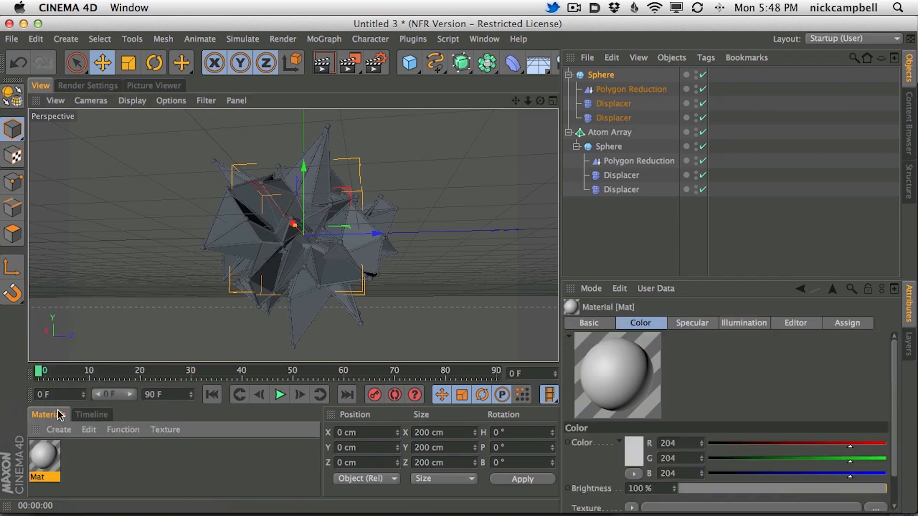
{"action": "double_click", "coordinate": [45, 450]}
{"action": "left_click_drag", "start_coordinate": [326, 100], "coordinate": [589, 86]}
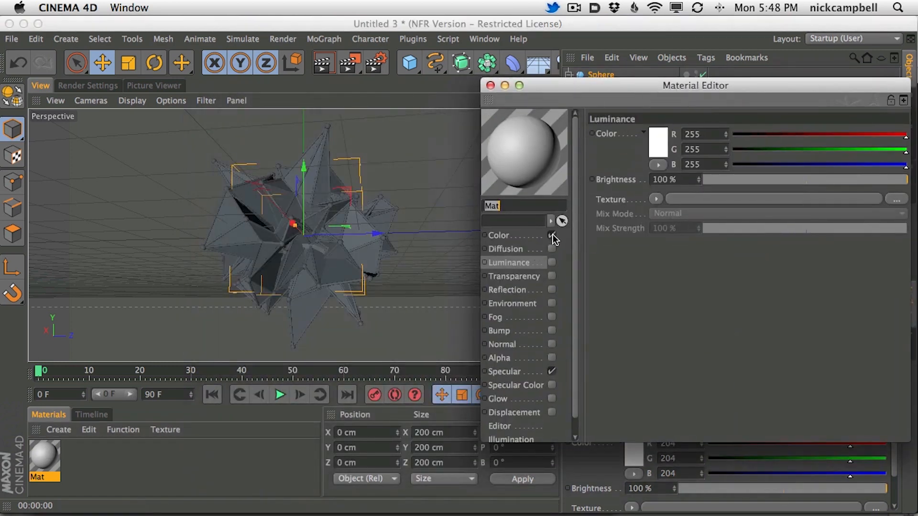
{"action": "left_click", "coordinate": [551, 235]}
{"action": "left_click", "coordinate": [552, 262]}
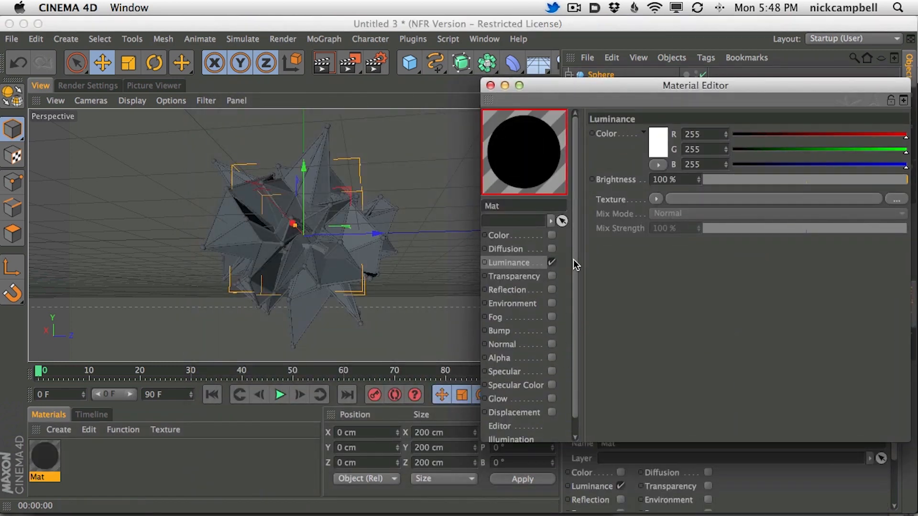
Step: Toggle the new material's Luminance channel off and back on to compare its preview
{"action": "left_click_drag", "start_coordinate": [615, 81], "coordinate": [559, 118]}
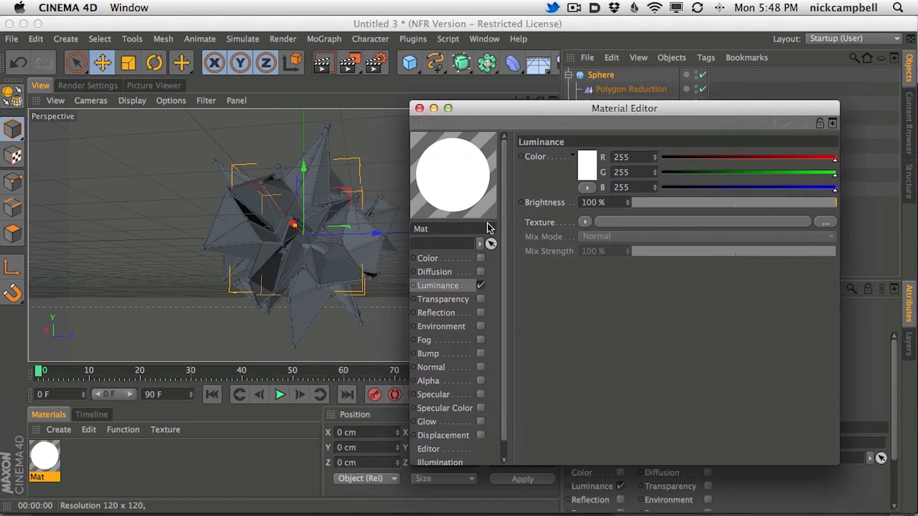
{"action": "left_click", "coordinate": [481, 286]}
{"action": "left_click", "coordinate": [480, 286]}
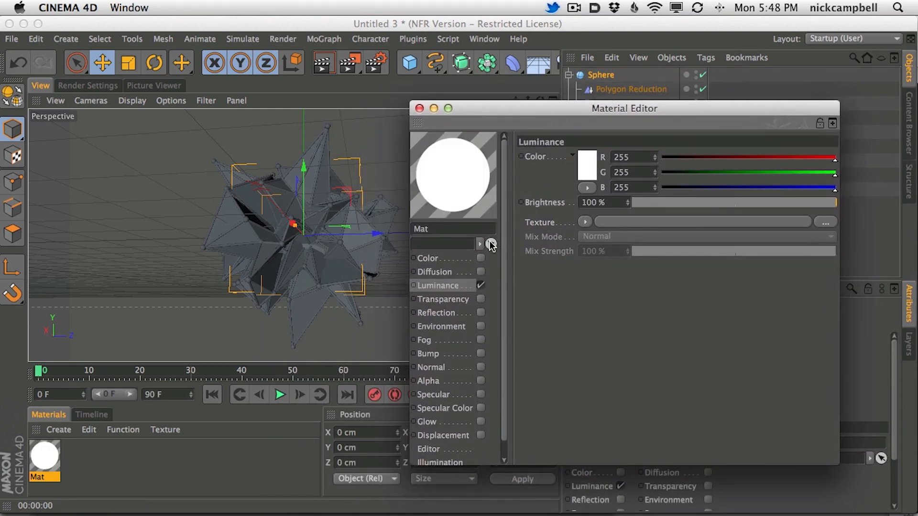
{"action": "left_click_drag", "start_coordinate": [569, 108], "coordinate": [553, 97]}
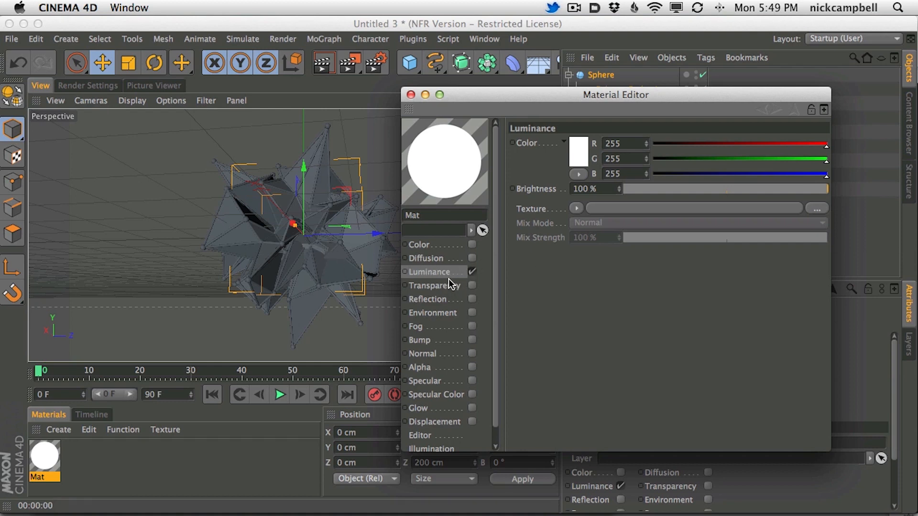
Step: Load a Fresnel shader as the material's Luminance texture and open its shader properties
{"action": "mouse_move", "coordinate": [484, 95]}
{"action": "left_mouse_down"}
{"action": "mouse_move", "coordinate": [494, 85]}
{"action": "mouse_move", "coordinate": [484, 95]}
{"action": "left_mouse_up"}
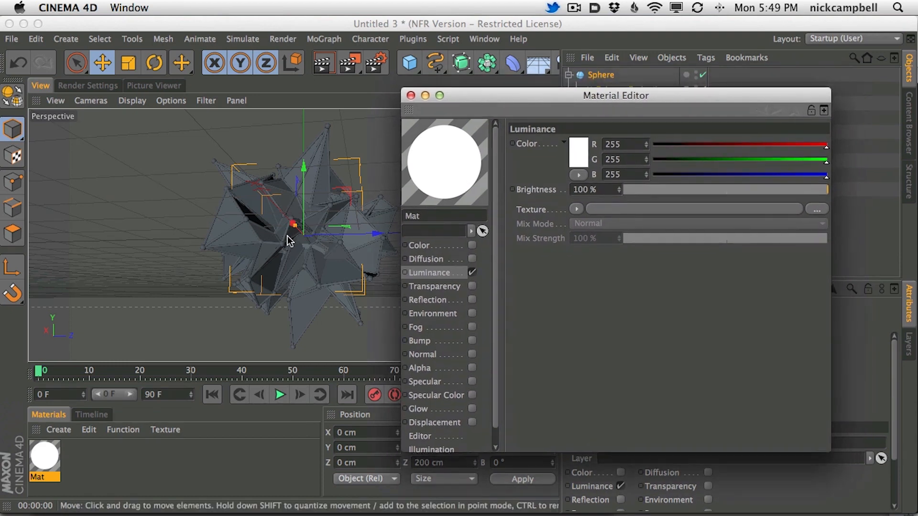
{"action": "left_click_drag", "start_coordinate": [545, 101], "coordinate": [540, 104]}
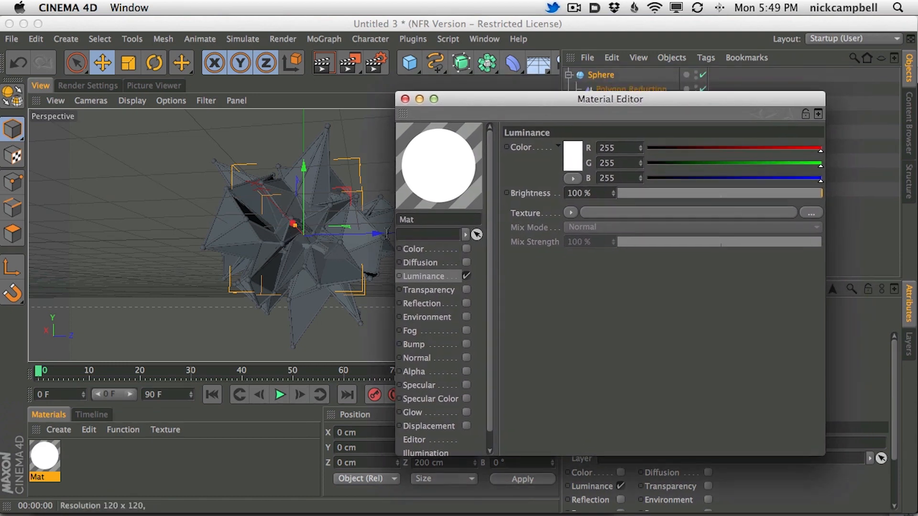
{"action": "left_click", "coordinate": [570, 213]}
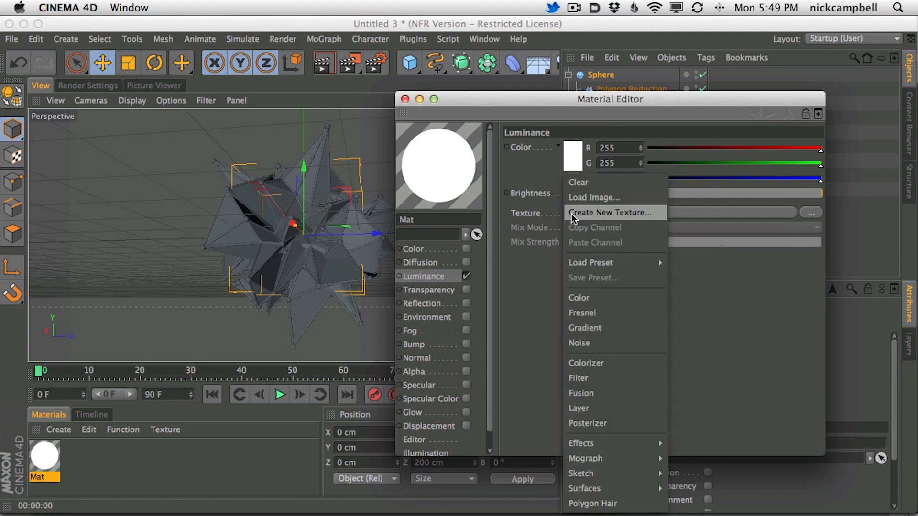
{"action": "left_click", "coordinate": [616, 315]}
{"action": "left_click", "coordinate": [635, 210]}
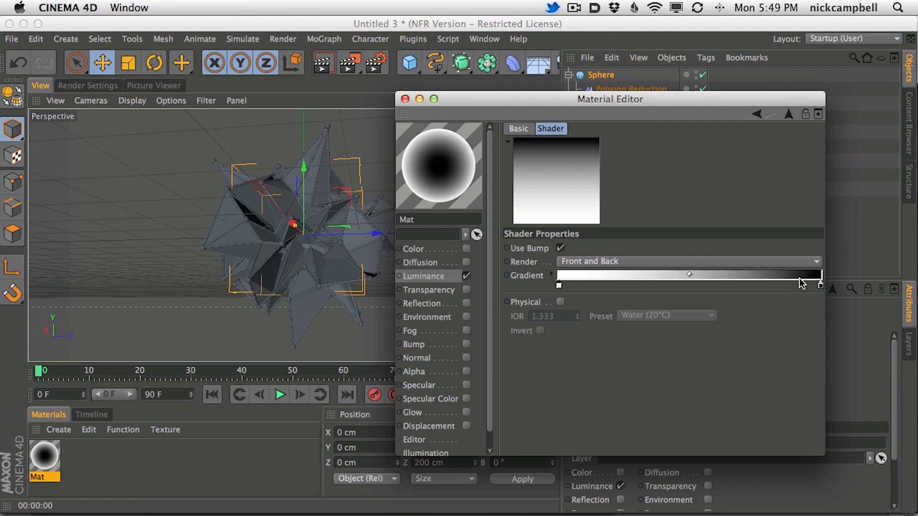
Step: Recolor the Fresnel gradient, making the black knot bright red and the white knot dark red
{"action": "double_click", "coordinate": [821, 288]}
{"action": "left_click_drag", "start_coordinate": [809, 263], "coordinate": [843, 279]}
{"action": "left_click", "coordinate": [833, 347]}
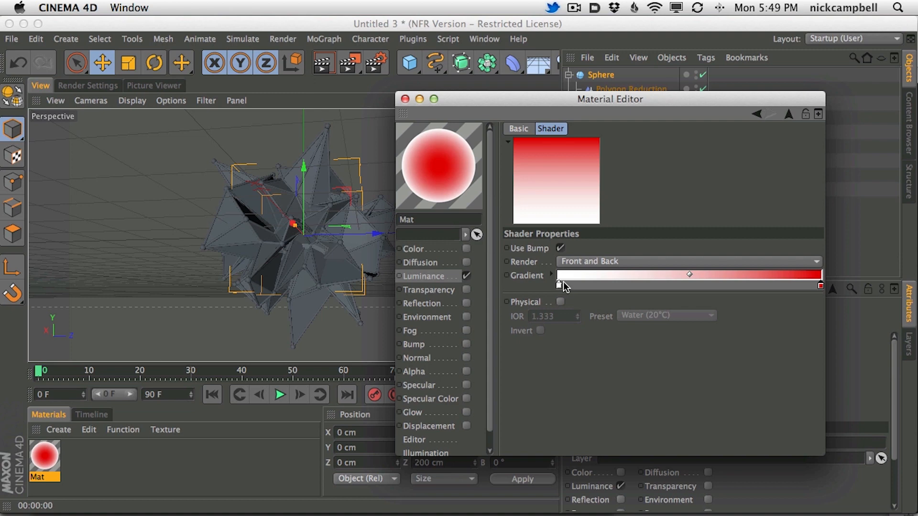
{"action": "double_click", "coordinate": [559, 286]}
{"action": "left_click_drag", "start_coordinate": [563, 287], "coordinate": [589, 280]}
{"action": "left_click", "coordinate": [593, 346]}
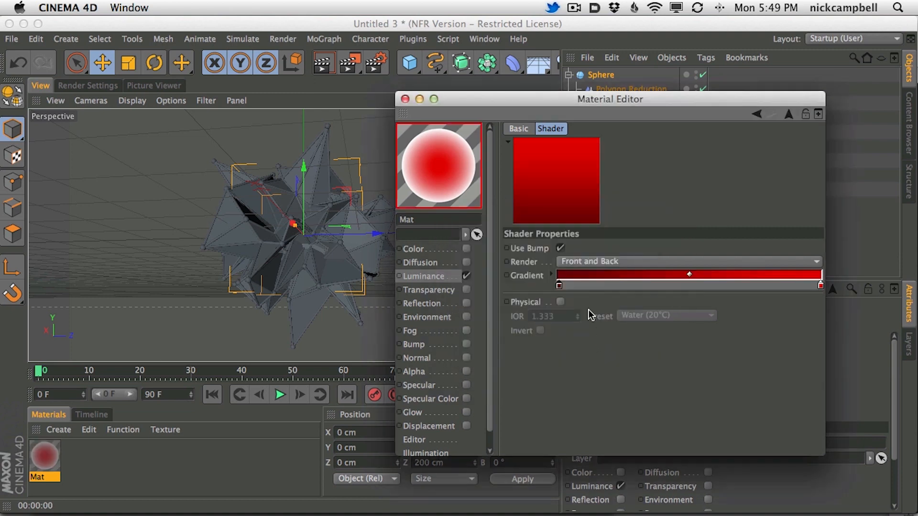
Step: Apply the red Fresnel material to the Sphere outside the Atom Array and render the view
{"action": "left_click_drag", "start_coordinate": [479, 98], "coordinate": [485, 226]}
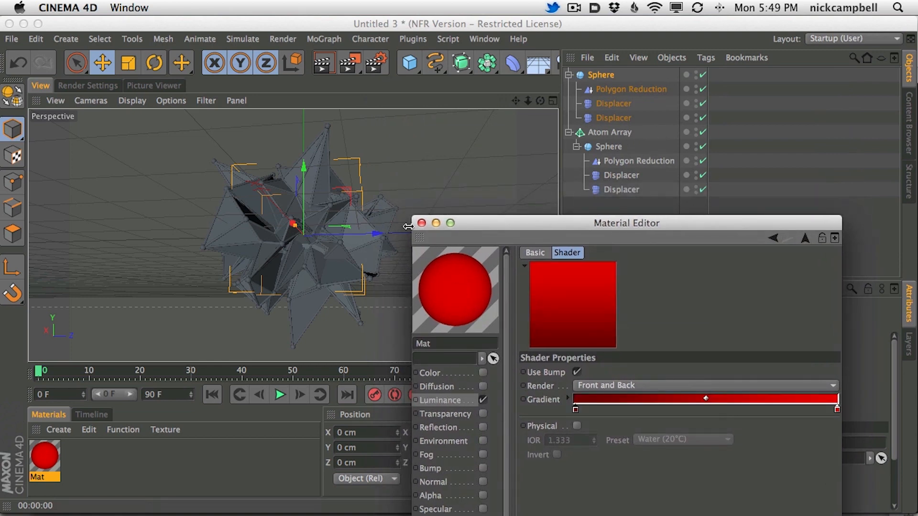
{"action": "left_click_drag", "start_coordinate": [442, 292], "coordinate": [600, 153]}
{"action": "mouse_move", "coordinate": [606, 82]}
{"action": "left_mouse_down"}
{"action": "mouse_move", "coordinate": [612, 134]}
{"action": "mouse_move", "coordinate": [602, 74]}
{"action": "left_mouse_up"}
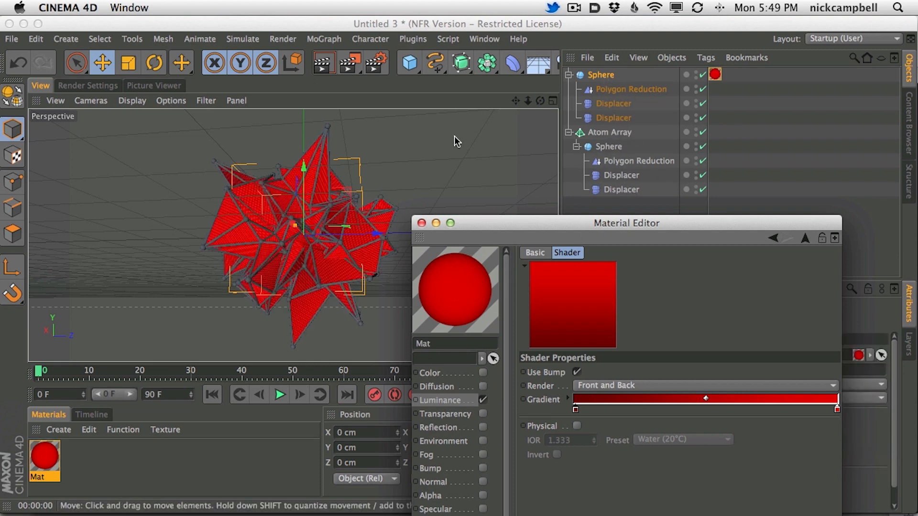
{"action": "left_click", "coordinate": [325, 64]}
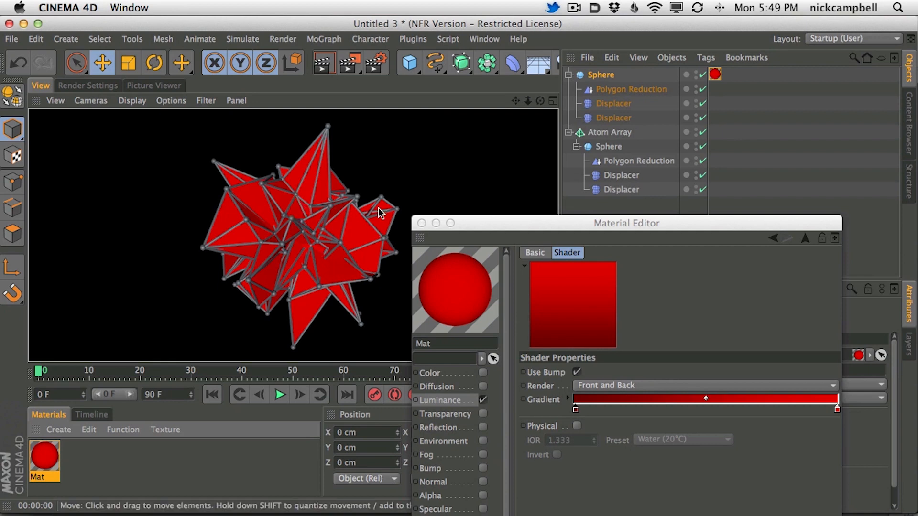
Step: Darken the Fresnel gradient's dark red knot to RGB 66, 0, 0 and check it in the rendered view
{"action": "double_click", "coordinate": [575, 409]}
{"action": "left_click_drag", "start_coordinate": [580, 416], "coordinate": [584, 429]}
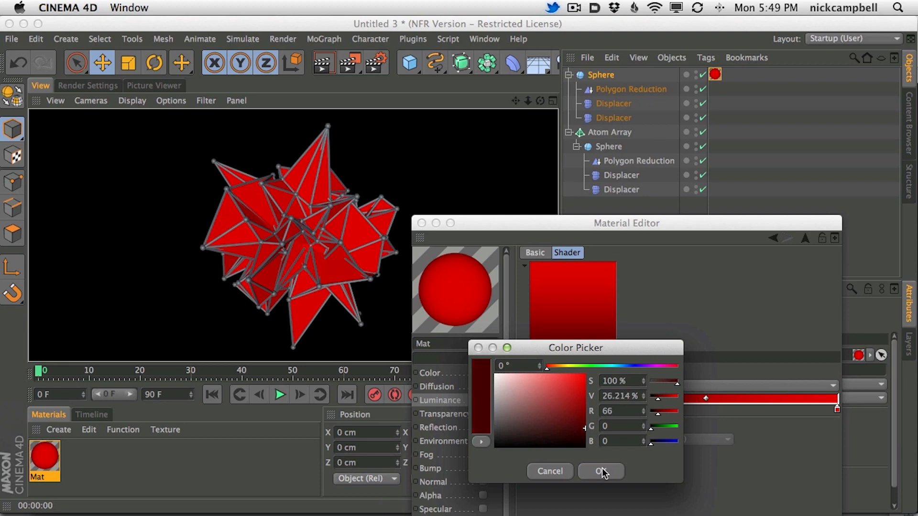
{"action": "left_click", "coordinate": [602, 471]}
{"action": "left_click", "coordinate": [378, 167]}
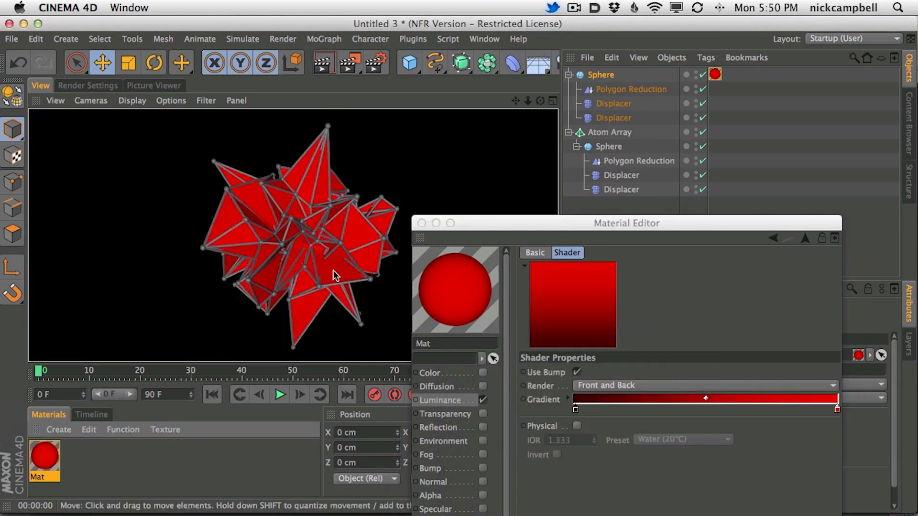
{"action": "left_click_drag", "start_coordinate": [467, 226], "coordinate": [526, 128]}
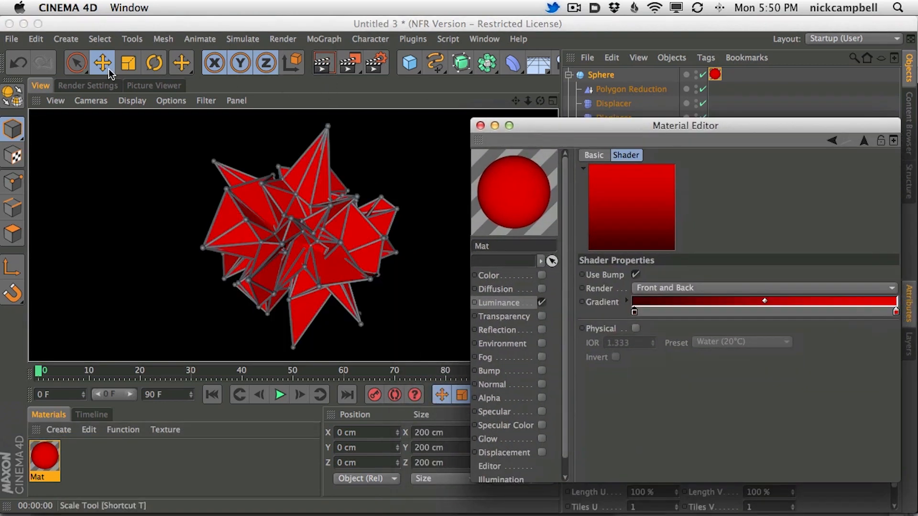
{"action": "left_click", "coordinate": [480, 125]}
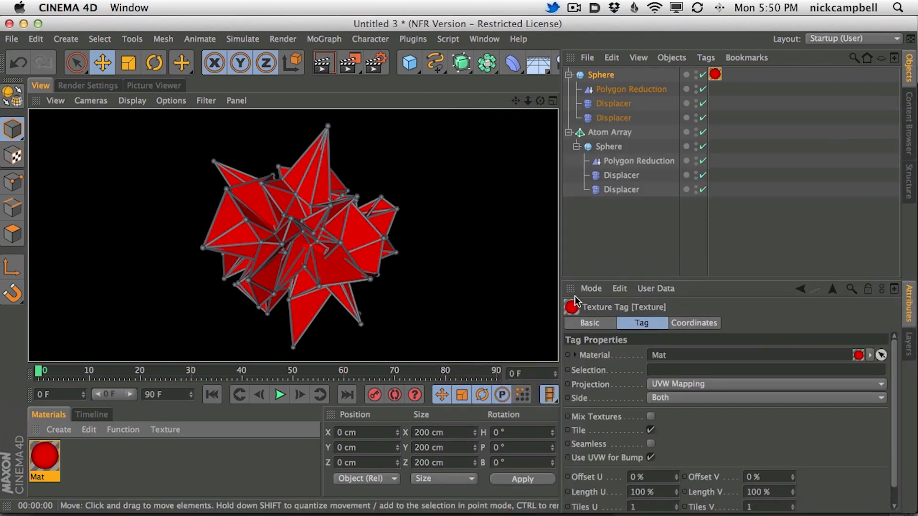
Step: Duplicate the red material and open the copy for editing
{"action": "left_click", "coordinate": [47, 454]}
{"action": "key", "text": "super+c"}
{"action": "key", "text": "super+v"}
{"action": "double_click", "coordinate": [48, 457]}
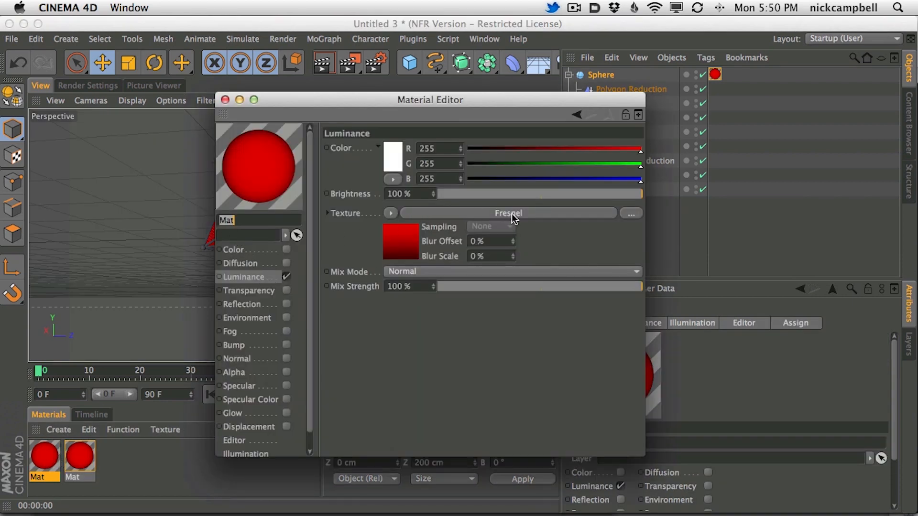
Step: Replace the Fresnel shader in the copied material's Luminance channel with a Gradient shader
{"action": "left_click_drag", "start_coordinate": [420, 100], "coordinate": [618, 116]}
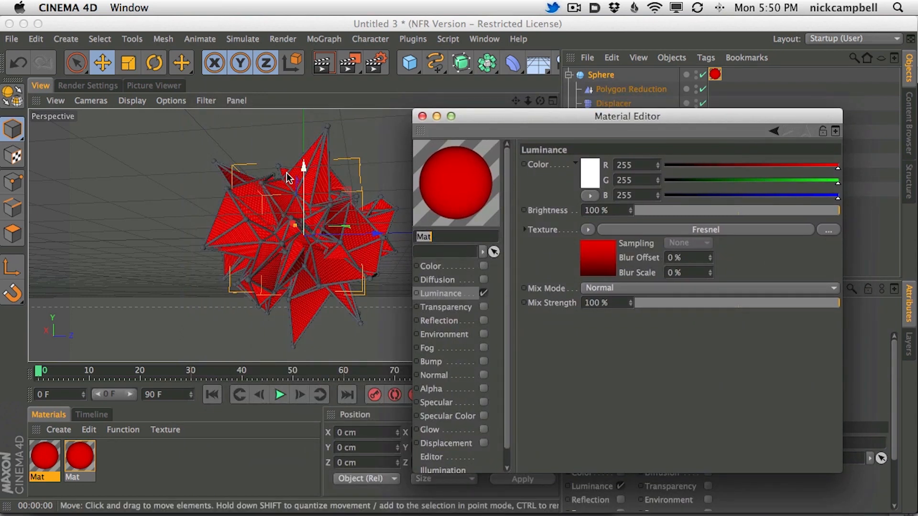
{"action": "left_click_drag", "start_coordinate": [506, 121], "coordinate": [494, 125]}
{"action": "left_click", "coordinate": [602, 223]}
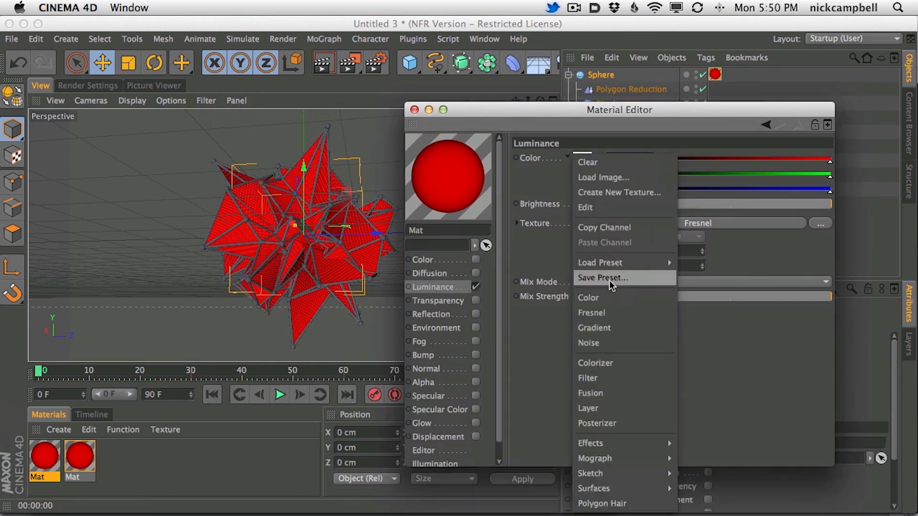
{"action": "left_click", "coordinate": [616, 328]}
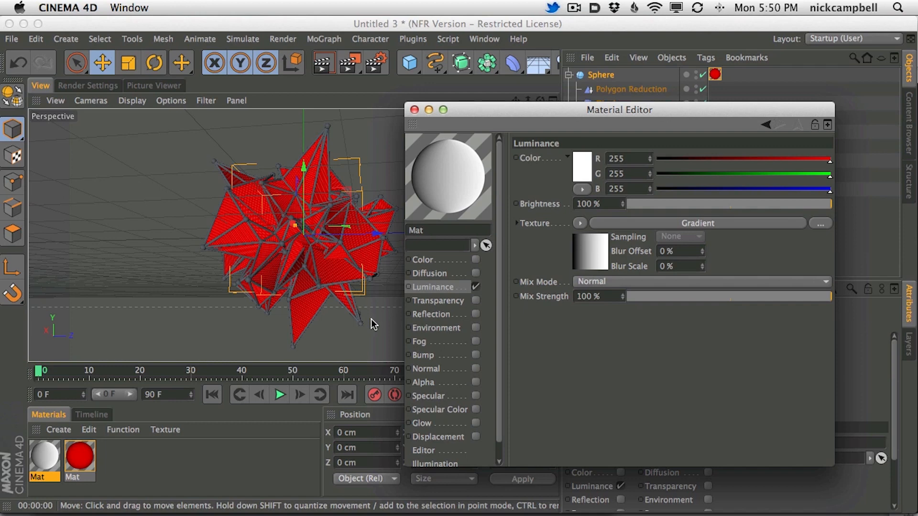
{"action": "left_click_drag", "start_coordinate": [479, 113], "coordinate": [496, 97]}
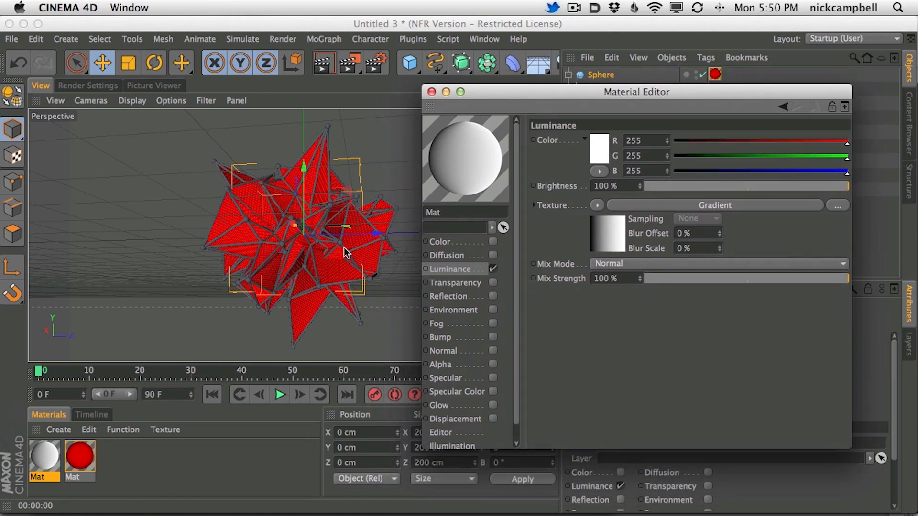
{"action": "left_click_drag", "start_coordinate": [584, 95], "coordinate": [589, 88]}
{"action": "left_click_drag", "start_coordinate": [677, 87], "coordinate": [668, 85]}
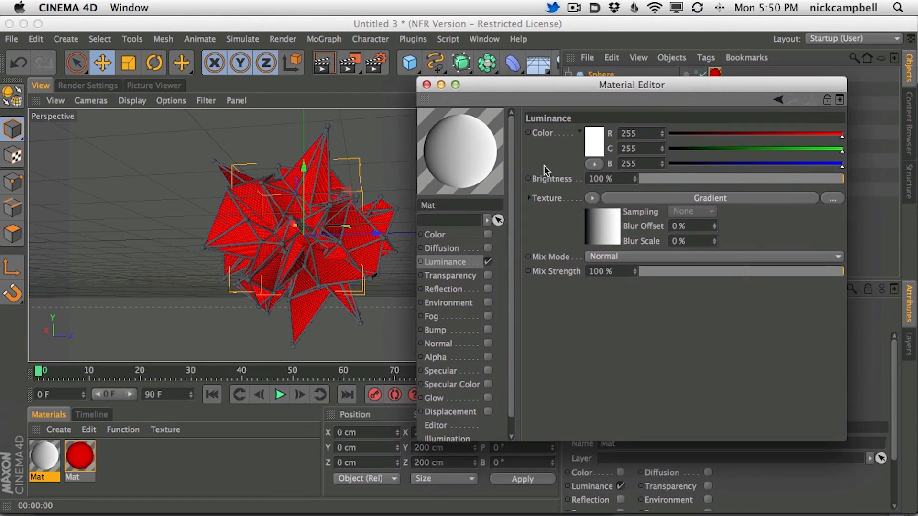
{"action": "left_click_drag", "start_coordinate": [524, 85], "coordinate": [542, 91]}
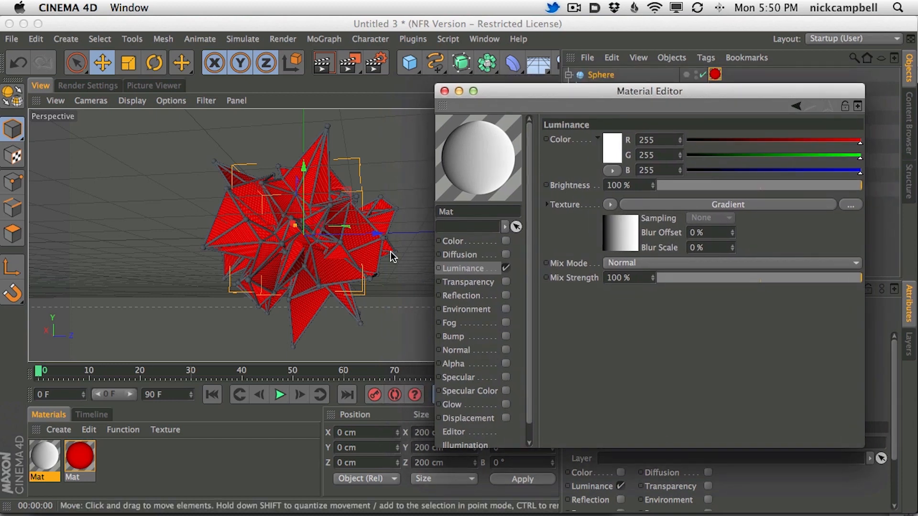
{"action": "left_click_drag", "start_coordinate": [558, 90], "coordinate": [570, 88]}
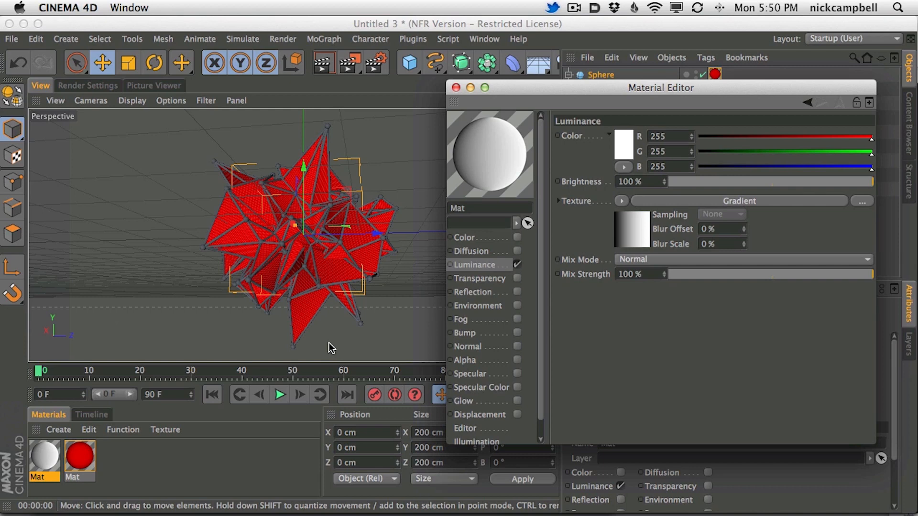
{"action": "left_click_drag", "start_coordinate": [550, 90], "coordinate": [567, 85]}
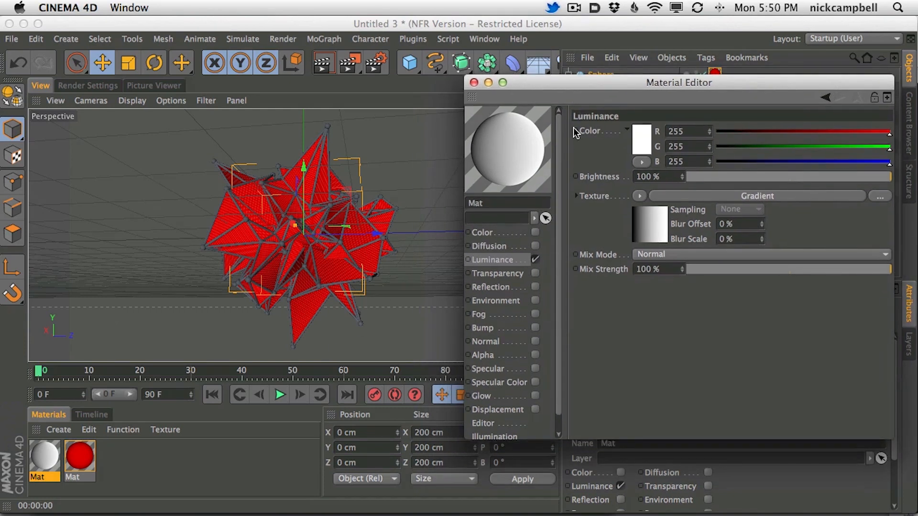
{"action": "left_click_drag", "start_coordinate": [677, 83], "coordinate": [621, 76]}
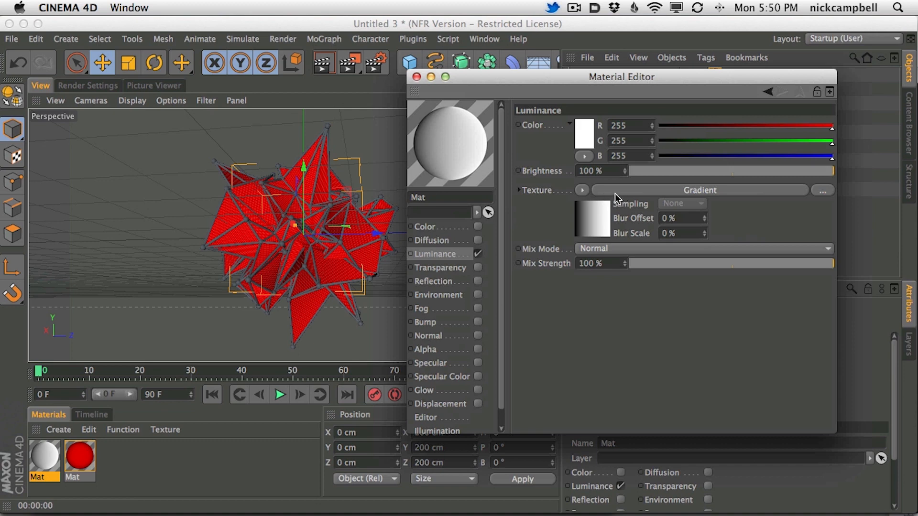
Step: Open the Gradient shader's properties and change its black start knot to orange
{"action": "left_click", "coordinate": [614, 193]}
{"action": "double_click", "coordinate": [572, 234]}
{"action": "left_click", "coordinate": [566, 197]}
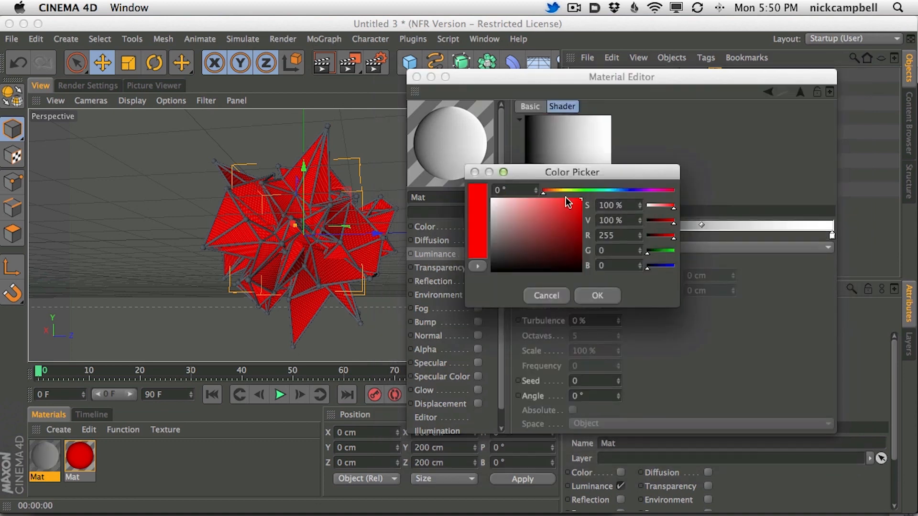
{"action": "left_click", "coordinate": [555, 191]}
{"action": "left_click", "coordinate": [595, 299]}
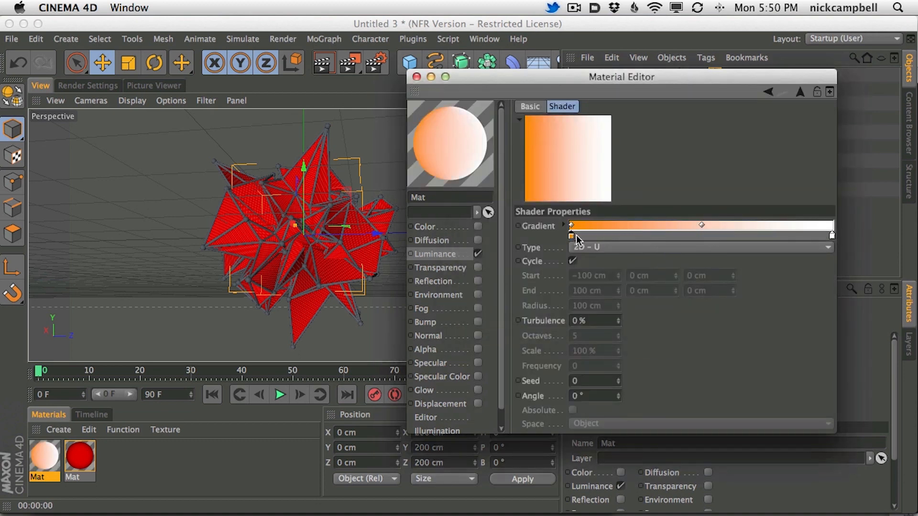
Step: Add a knot about a third of the way along the gradient and color it blue, RGB 0, 157, 255
{"action": "left_click_drag", "start_coordinate": [576, 235], "coordinate": [652, 235]}
{"action": "double_click", "coordinate": [652, 235]}
{"action": "left_click_drag", "start_coordinate": [642, 193], "coordinate": [696, 193]}
{"action": "left_click", "coordinate": [675, 296]}
Step: Add another gradient knot about 60 percent along and color it green, RGB 0, 255, 0
{"action": "left_click_drag", "start_coordinate": [649, 235], "coordinate": [725, 236]}
{"action": "double_click", "coordinate": [724, 236]}
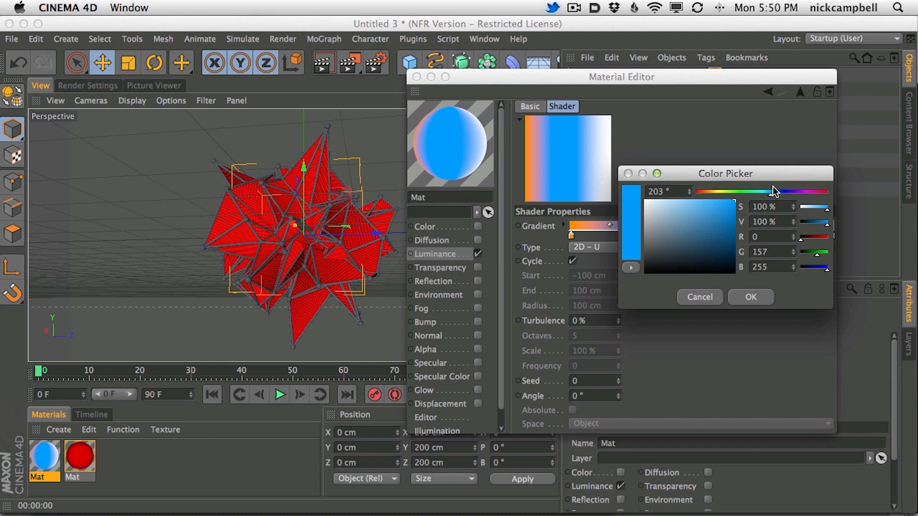
{"action": "left_click_drag", "start_coordinate": [774, 192], "coordinate": [744, 191]}
{"action": "left_click", "coordinate": [738, 297]}
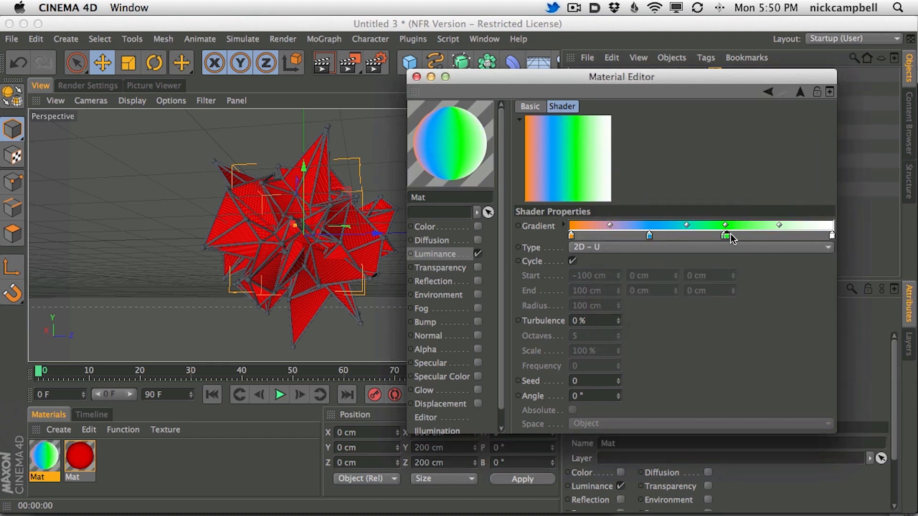
Step: Add a magenta knot and place it at the far end of the gradient in place of white
{"action": "left_click_drag", "start_coordinate": [730, 235], "coordinate": [814, 236]}
{"action": "double_click", "coordinate": [814, 235]}
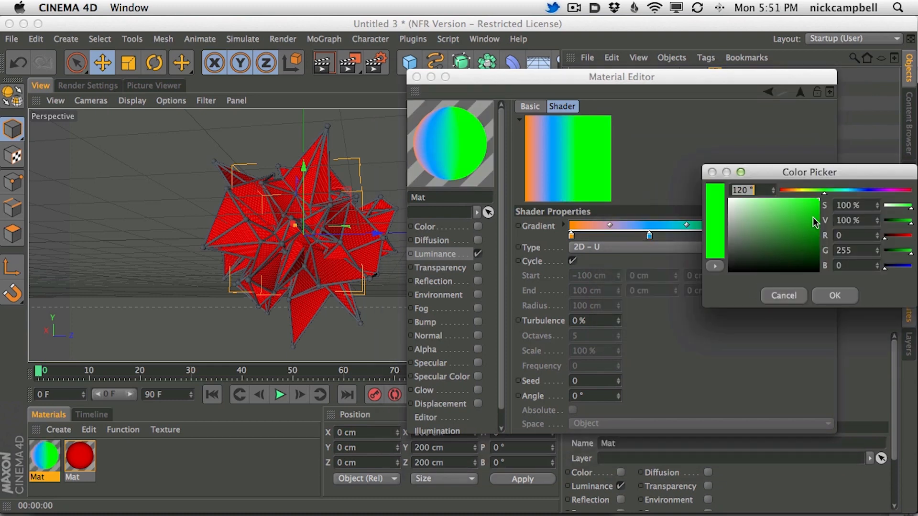
{"action": "left_click", "coordinate": [889, 191]}
{"action": "left_click", "coordinate": [851, 294]}
{"action": "left_click_drag", "start_coordinate": [815, 235], "coordinate": [832, 236]}
Step: Apply the multicolored gradient material to the Atom Array and render the view
{"action": "left_click_drag", "start_coordinate": [487, 76], "coordinate": [591, 258]}
{"action": "left_click_drag", "start_coordinate": [549, 319], "coordinate": [627, 132]}
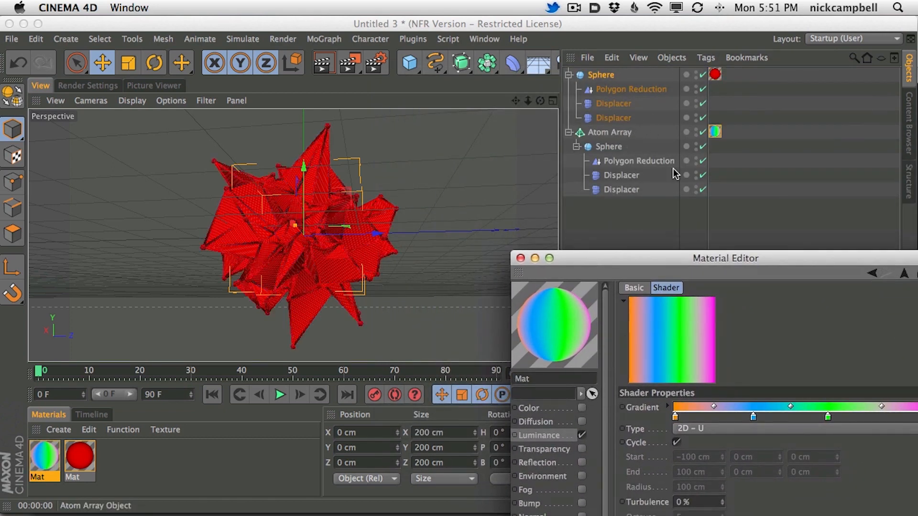
{"action": "left_click", "coordinate": [319, 62]}
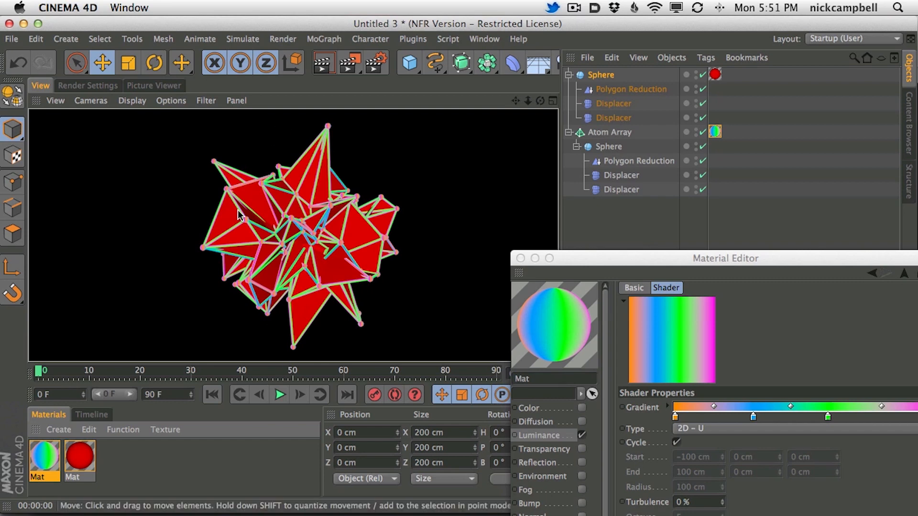
Step: Set the Gradient shader's type to 2D - V and close the material editor
{"action": "left_click_drag", "start_coordinate": [601, 257], "coordinate": [501, 156]}
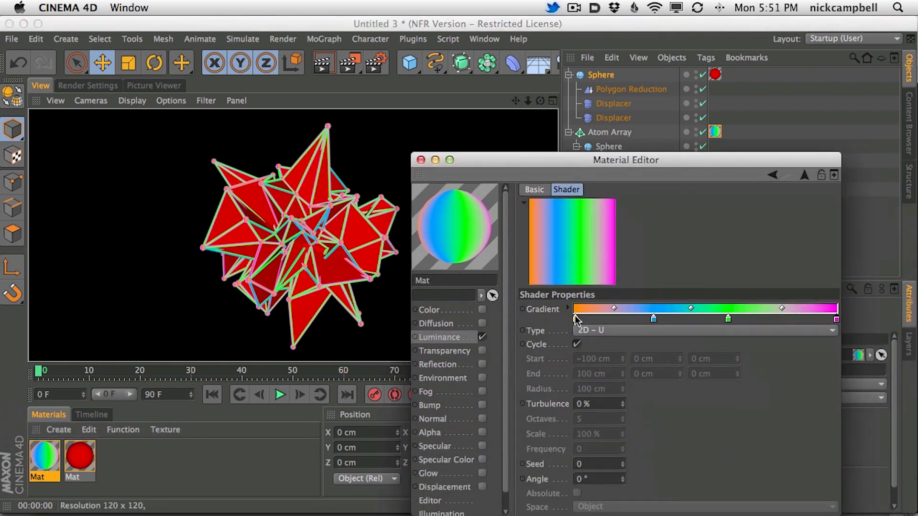
{"action": "left_click", "coordinate": [597, 330]}
{"action": "left_click", "coordinate": [603, 344]}
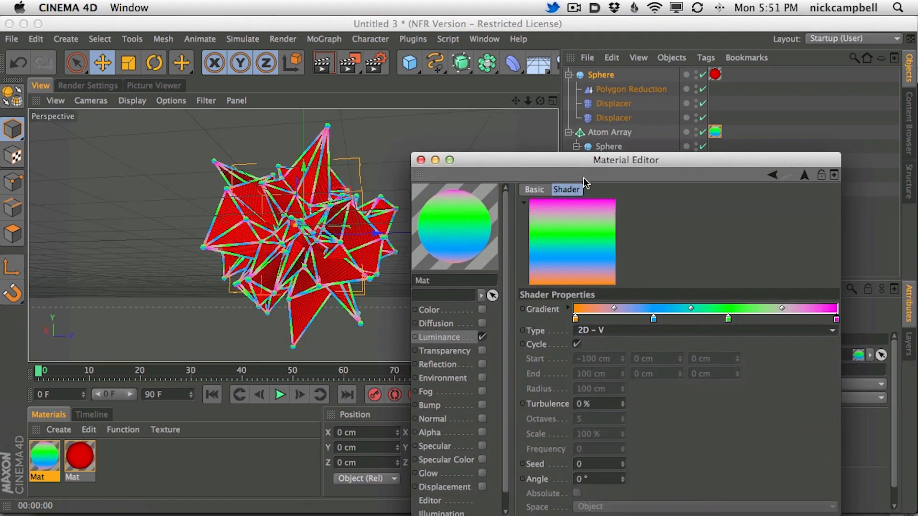
{"action": "left_click", "coordinate": [421, 160]}
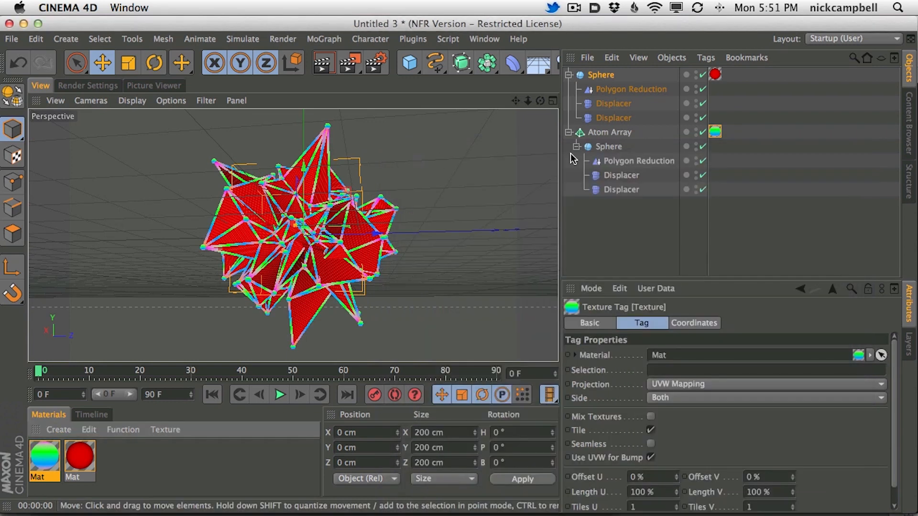
Step: Change the projection of the Atom Array's texture tag to Flat
{"action": "left_click", "coordinate": [670, 384]}
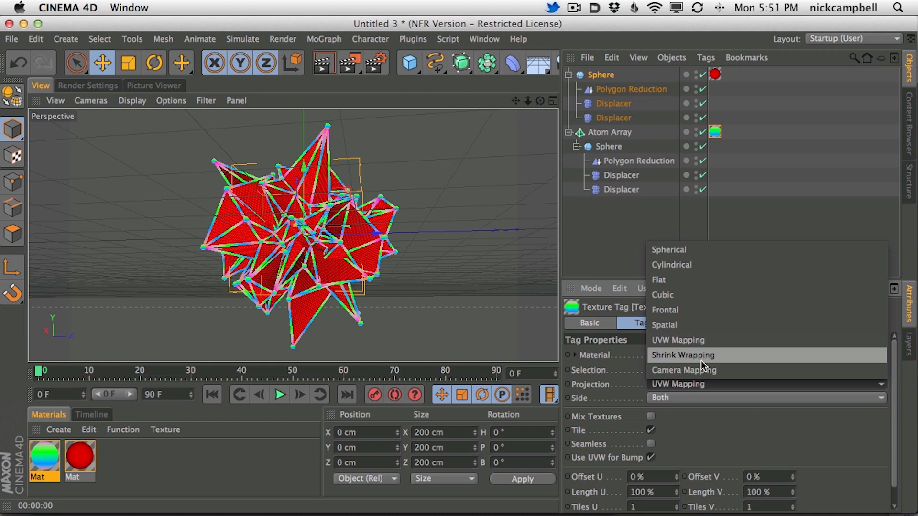
{"action": "left_click", "coordinate": [695, 279]}
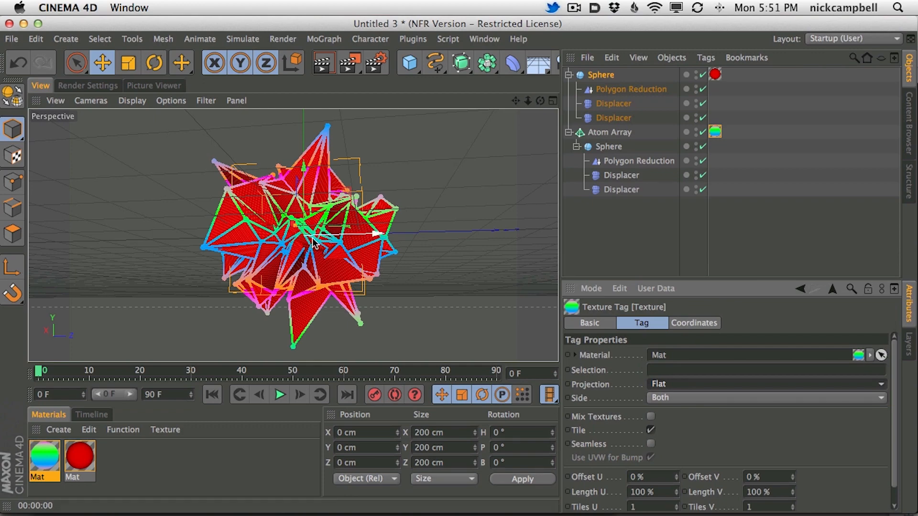
Step: Show the Atom Array's flat projection grid in texture mode with the Scale tool active, and render the view
{"action": "left_click", "coordinate": [12, 156]}
{"action": "left_click_drag", "start_coordinate": [321, 231], "coordinate": [268, 246], "text": "alt"}
{"action": "right_click_drag", "start_coordinate": [268, 246], "coordinate": [371, 225], "text": "alt"}
{"action": "middle_click_drag", "start_coordinate": [371, 221], "coordinate": [324, 226], "text": "alt"}
{"action": "left_click", "coordinate": [128, 63]}
{"action": "left_click_drag", "start_coordinate": [197, 164], "coordinate": [355, 219]}
{"action": "middle_click_drag", "start_coordinate": [355, 219], "coordinate": [367, 205], "text": "alt"}
{"action": "right_click_drag", "start_coordinate": [367, 204], "coordinate": [330, 228], "text": "alt"}
{"action": "left_click_drag", "start_coordinate": [334, 234], "coordinate": [555, 162]}
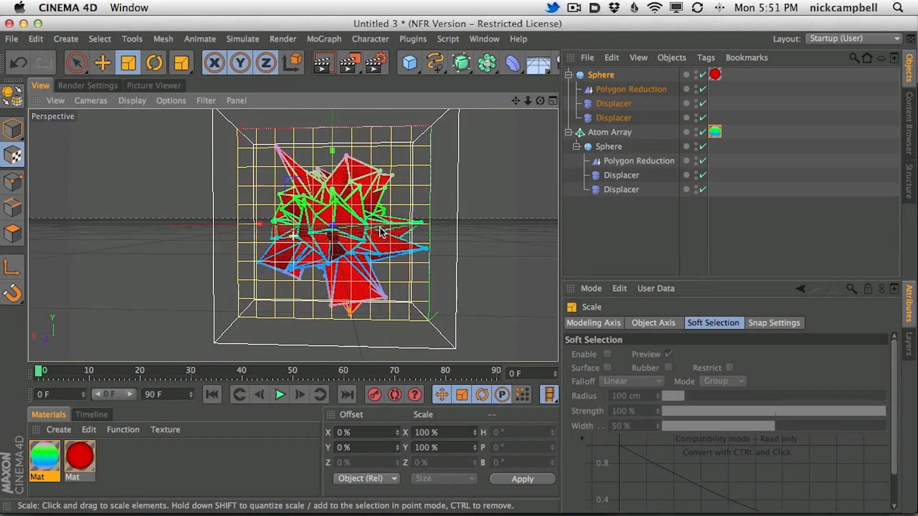
{"action": "key", "text": "ctrl+r"}
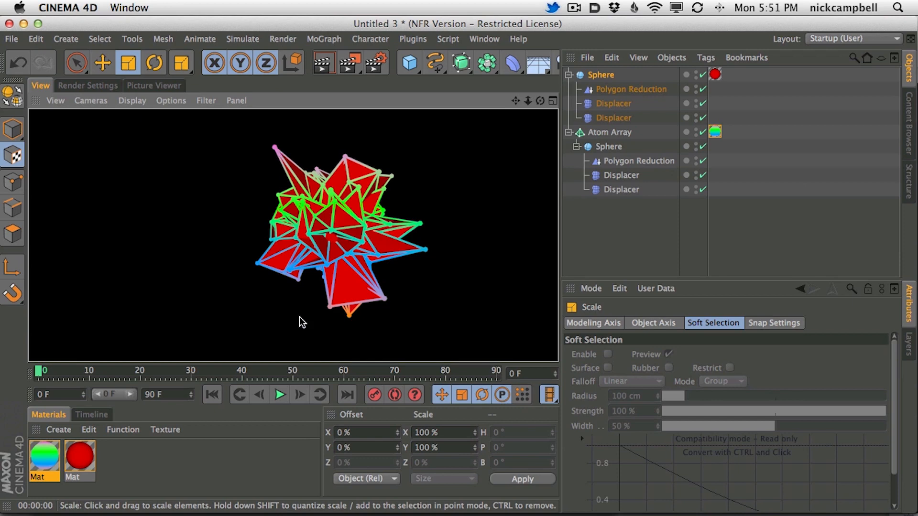
Step: Change the gradient type in the Atom Array's multicolored material to 2D - Diagonal and render the view
{"action": "left_click", "coordinate": [715, 131]}
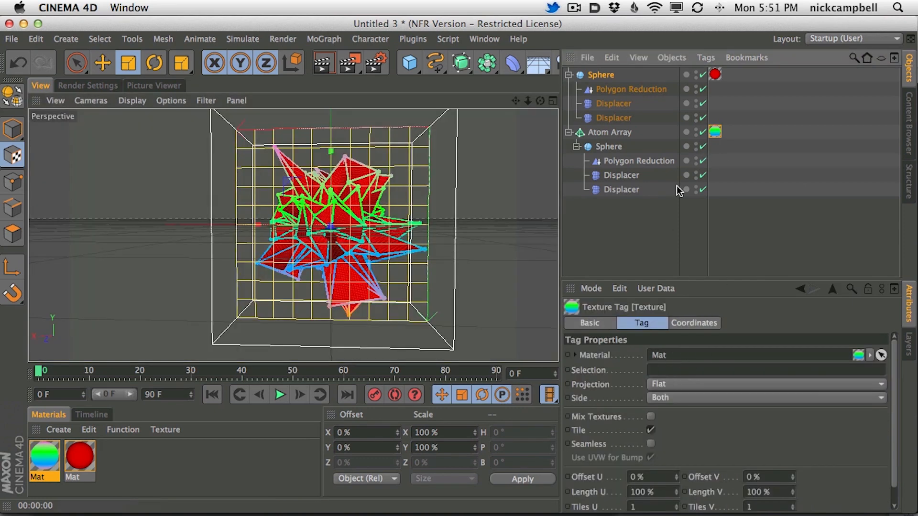
{"action": "double_click", "coordinate": [57, 452]}
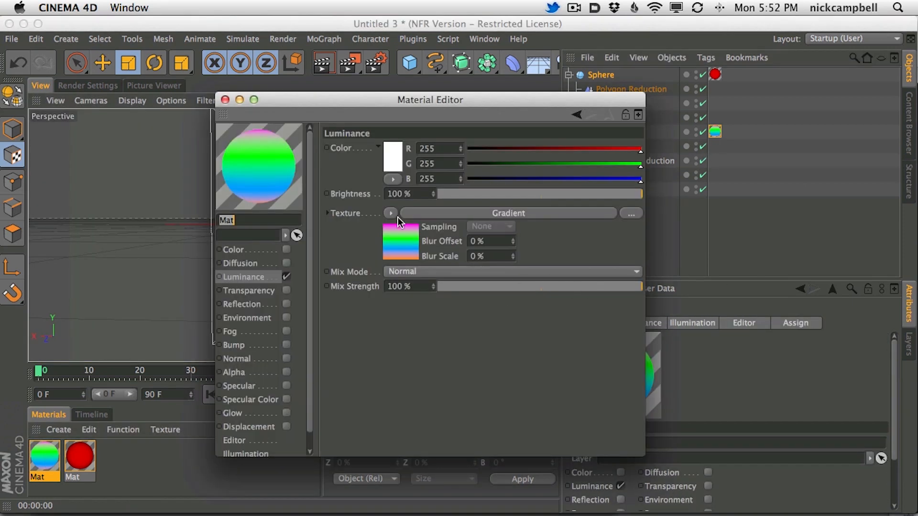
{"action": "left_click", "coordinate": [453, 215]}
{"action": "left_click", "coordinate": [437, 270]}
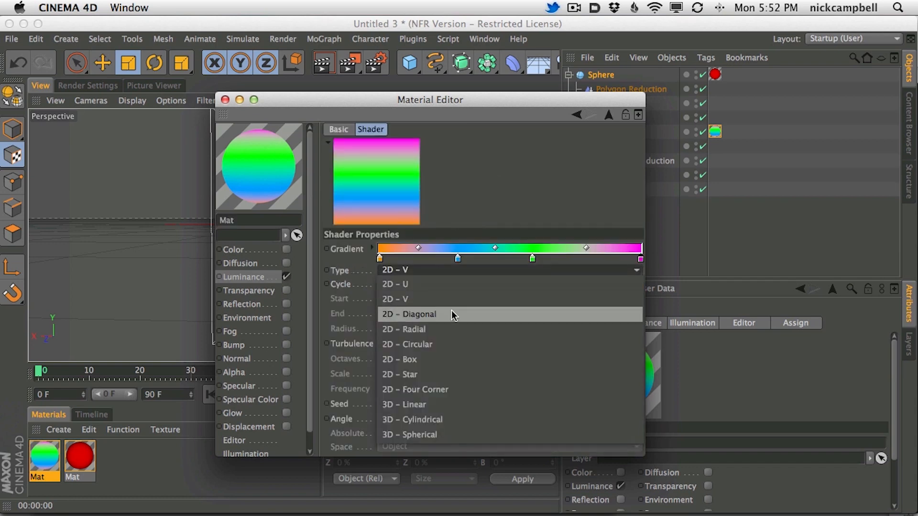
{"action": "left_click", "coordinate": [445, 311]}
{"action": "left_click_drag", "start_coordinate": [369, 98], "coordinate": [706, 134]}
{"action": "left_click", "coordinate": [323, 64]}
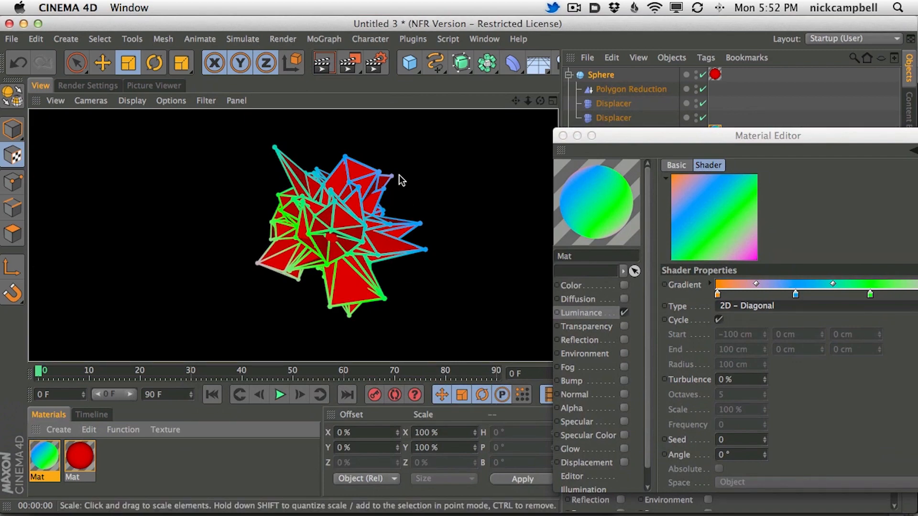
Step: Render the spiky shape from other angles and distances to check the diagonal gradient, closing the material editor
{"action": "left_click_drag", "start_coordinate": [425, 160], "coordinate": [737, 203], "text": "alt"}
{"action": "left_click", "coordinate": [323, 62]}
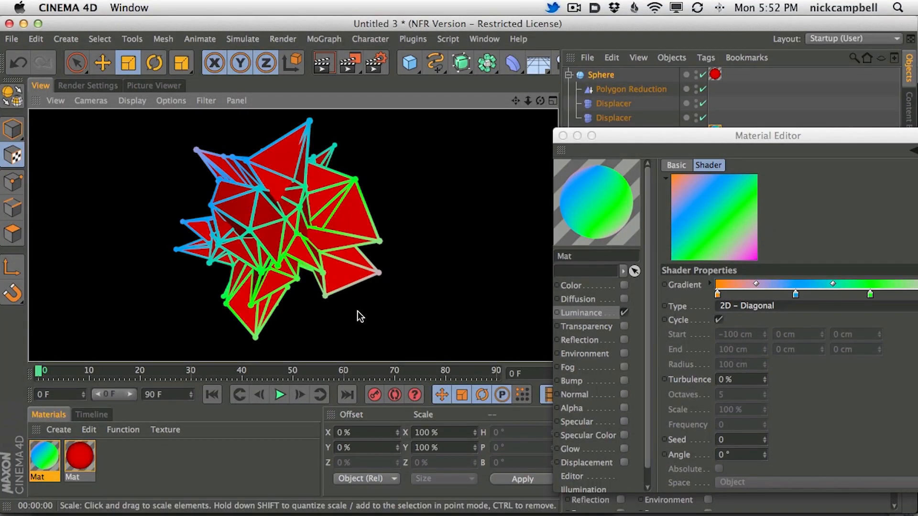
{"action": "right_click_drag", "start_coordinate": [306, 257], "coordinate": [267, 225], "text": "alt"}
{"action": "left_click", "coordinate": [563, 135]}
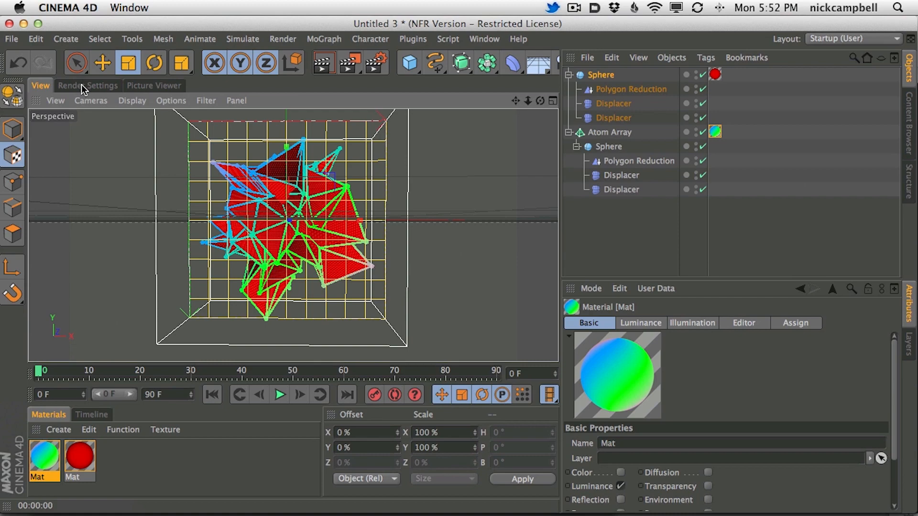
{"action": "left_click", "coordinate": [323, 62]}
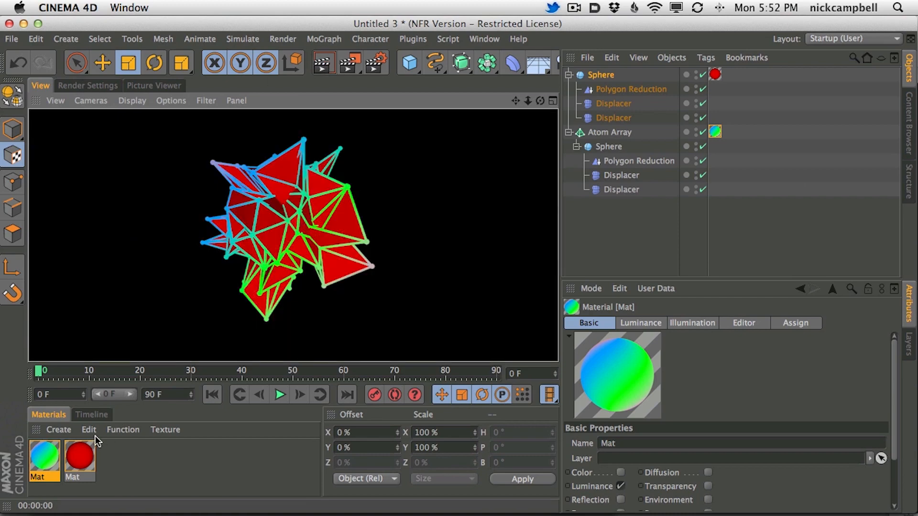
{"action": "mouse_move", "coordinate": [298, 218]}
{"action": "left_mouse_down", "text": "alt"}
{"action": "mouse_move", "coordinate": [281, 223]}
{"action": "mouse_move", "coordinate": [299, 220]}
{"action": "left_mouse_up", "text": "alt"}
{"action": "middle_click_drag", "start_coordinate": [293, 208], "coordinate": [305, 213], "text": "alt"}
{"action": "right_click_drag", "start_coordinate": [319, 229], "coordinate": [341, 227], "text": "alt"}
{"action": "left_click", "coordinate": [331, 68]}
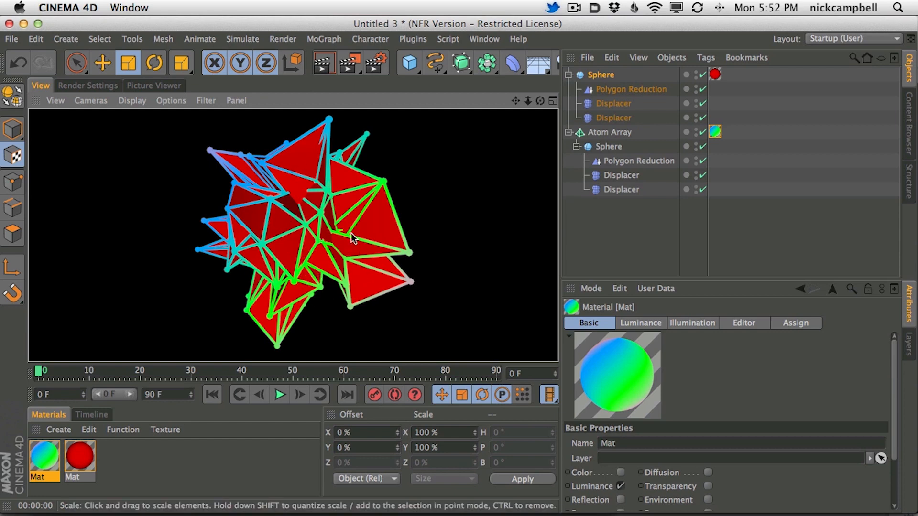
Step: Add the Ambient Occlusion effect to the render settings and return to the viewport to render it
{"action": "left_click", "coordinate": [88, 86]}
{"action": "left_click", "coordinate": [60, 269]}
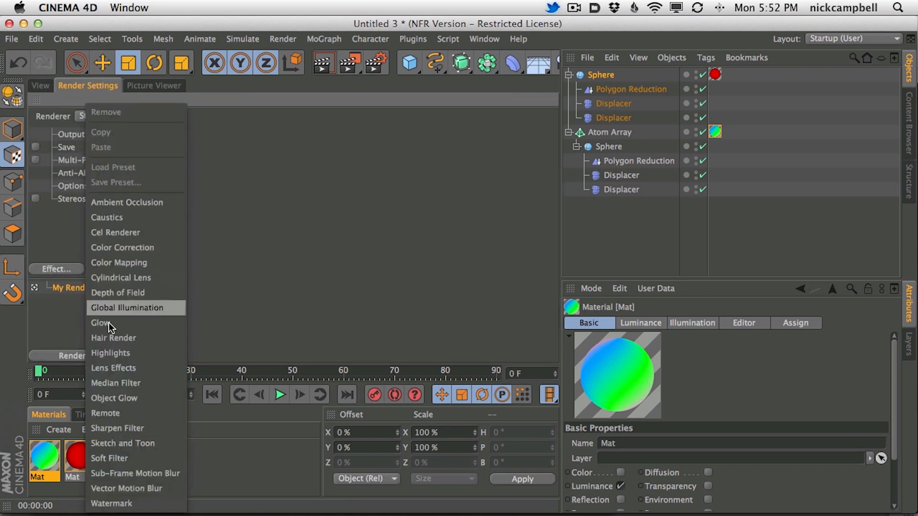
{"action": "left_click", "coordinate": [139, 204]}
{"action": "left_click", "coordinate": [41, 86]}
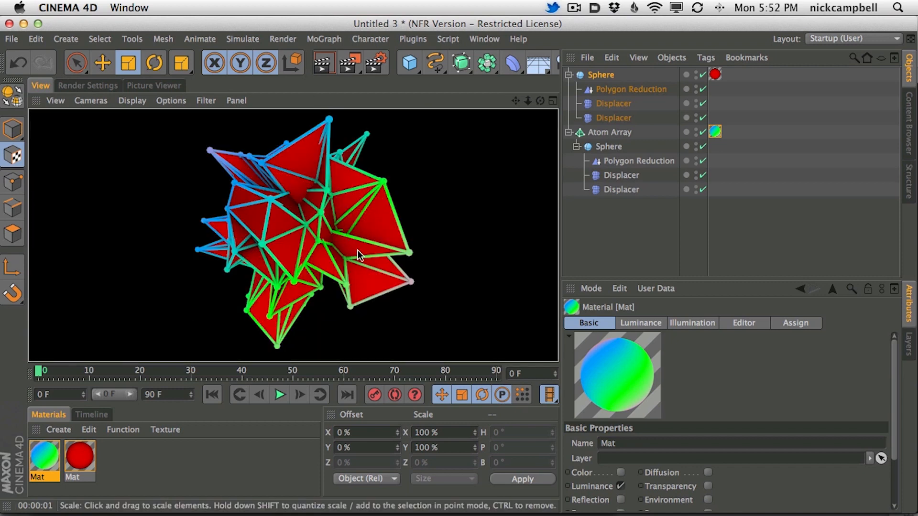
Step: Set the Ambient Occlusion Maximum Ray Length to 200 cm and render the view again
{"action": "left_click", "coordinate": [95, 86]}
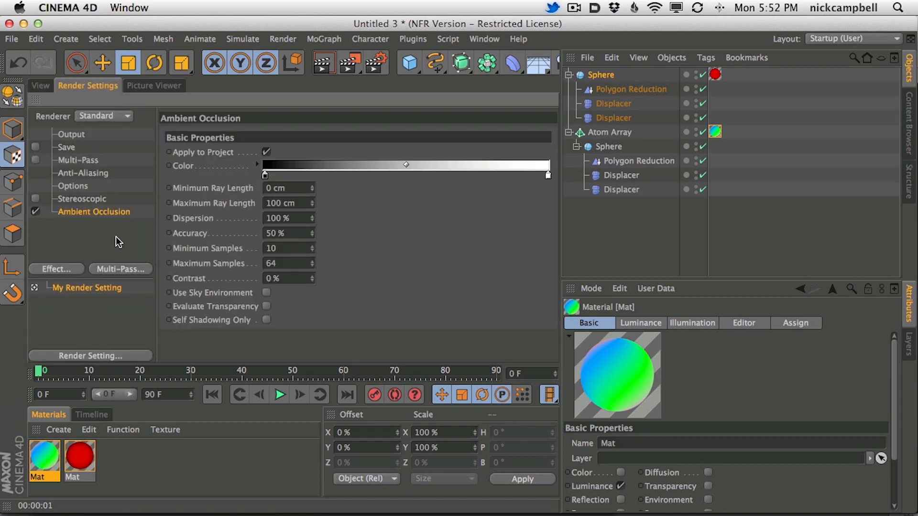
{"action": "left_click", "coordinate": [307, 206]}
{"action": "type", "text": "200"}
{"action": "key", "text": "Tab"}
{"action": "key", "text": "Tab"}
{"action": "key", "text": "Tab"}
{"action": "key", "text": "Tab"}
{"action": "key", "text": "Tab"}
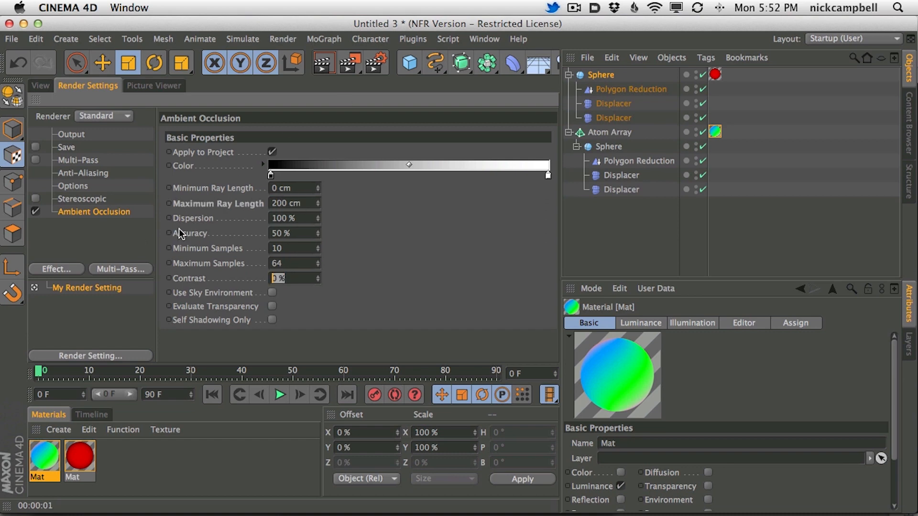
{"action": "key", "text": "Return"}
{"action": "left_click", "coordinate": [41, 86]}
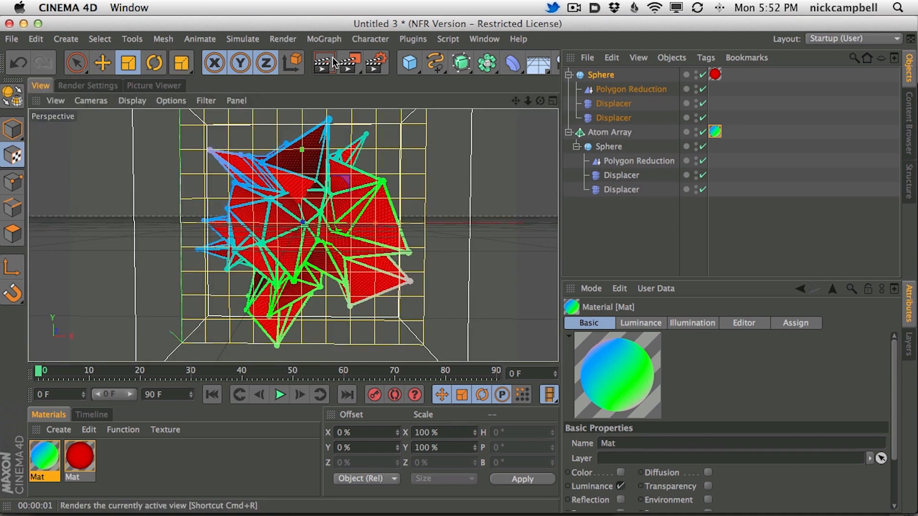
{"action": "left_click", "coordinate": [324, 63]}
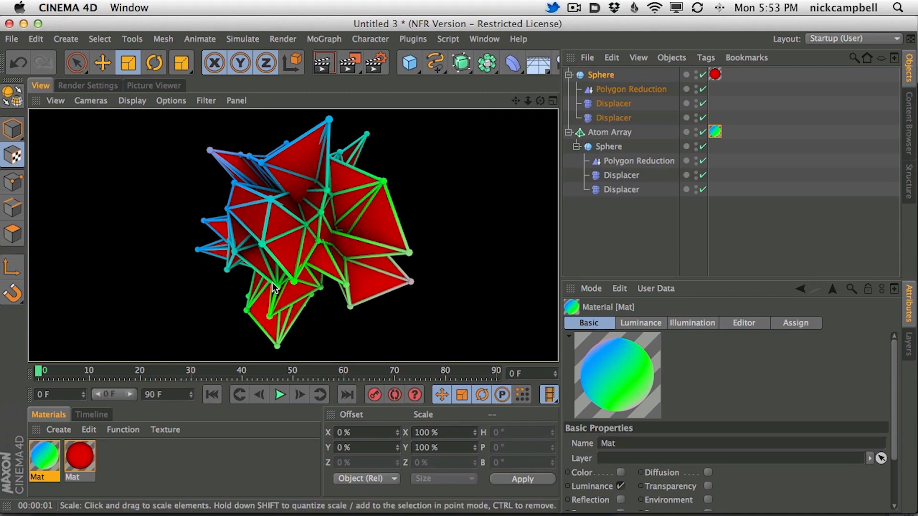
{"action": "scroll", "coordinate": [324, 234], "scroll_direction": "down", "scroll_amount": 2}
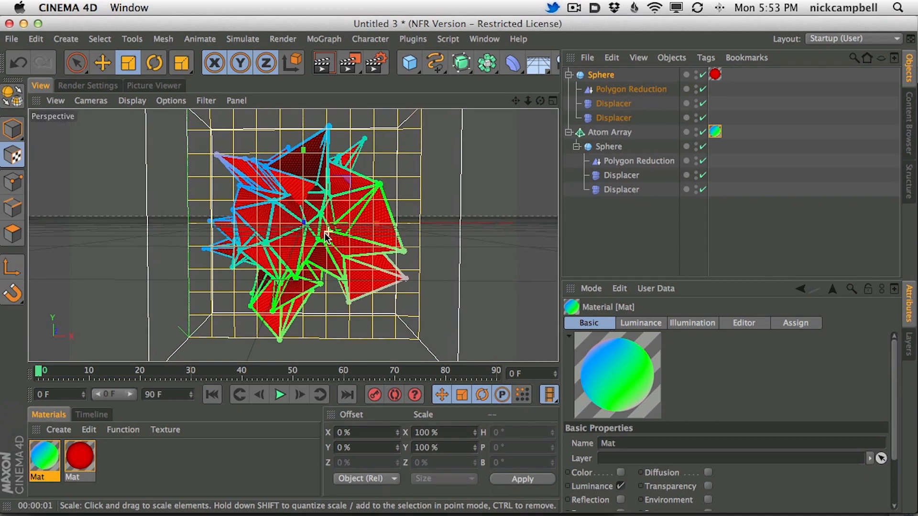
{"action": "key", "text": "ctrl+r"}
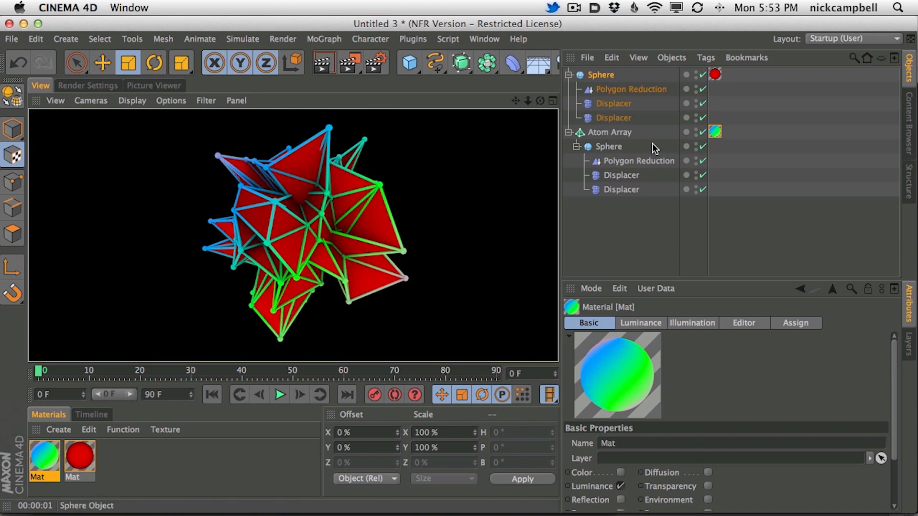
Step: Set the Atom Array's Cylinder Radius to 0.5 cm and Sphere Radius to 3 cm, then render the view
{"action": "left_click", "coordinate": [614, 134]}
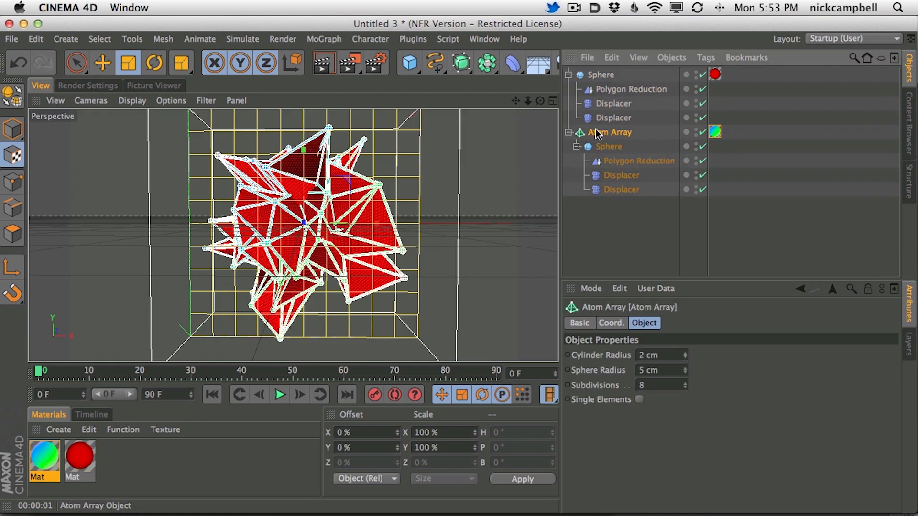
{"action": "left_click_drag", "start_coordinate": [663, 355], "coordinate": [551, 327]}
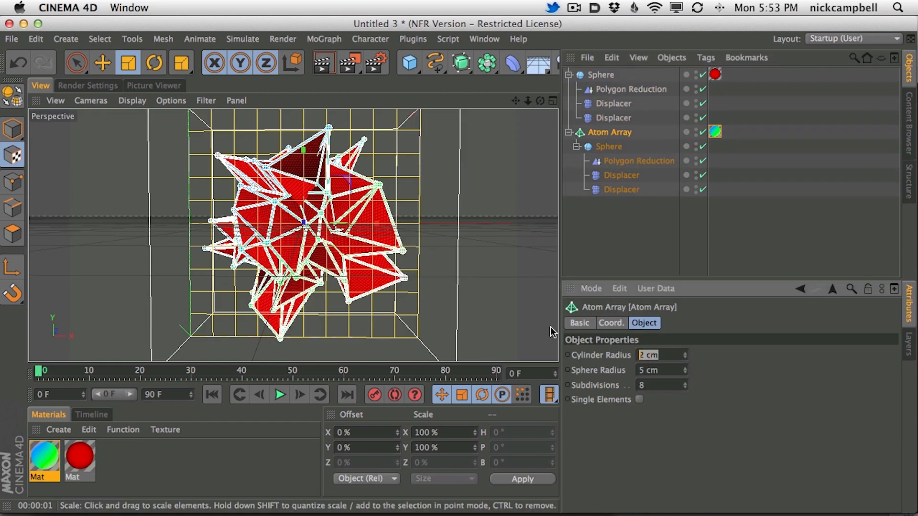
{"action": "type", "text": "0.5"}
{"action": "key", "text": "Return"}
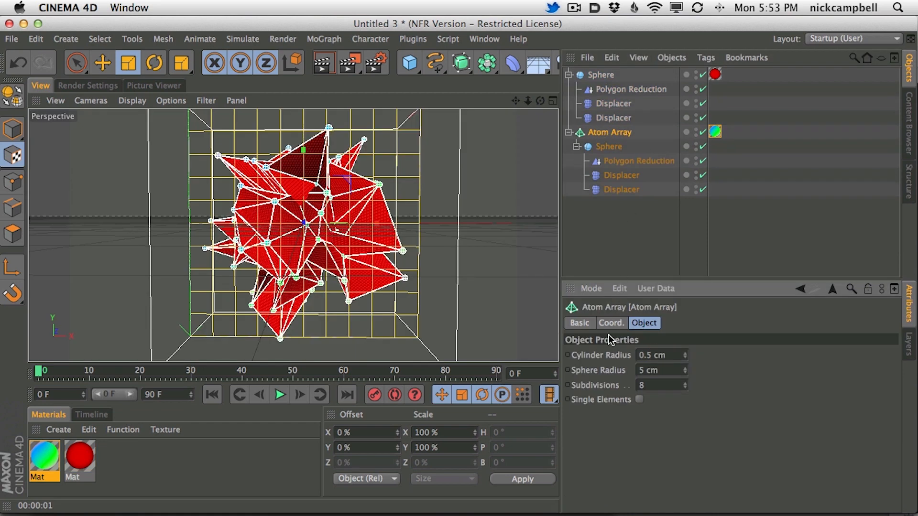
{"action": "left_click_drag", "start_coordinate": [666, 370], "coordinate": [510, 342]}
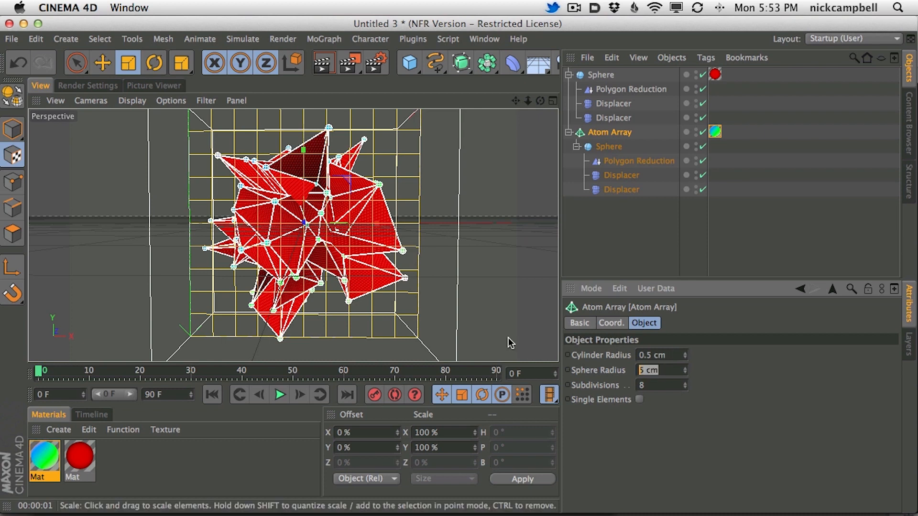
{"action": "type", "text": "3"}
{"action": "key", "text": "Return"}
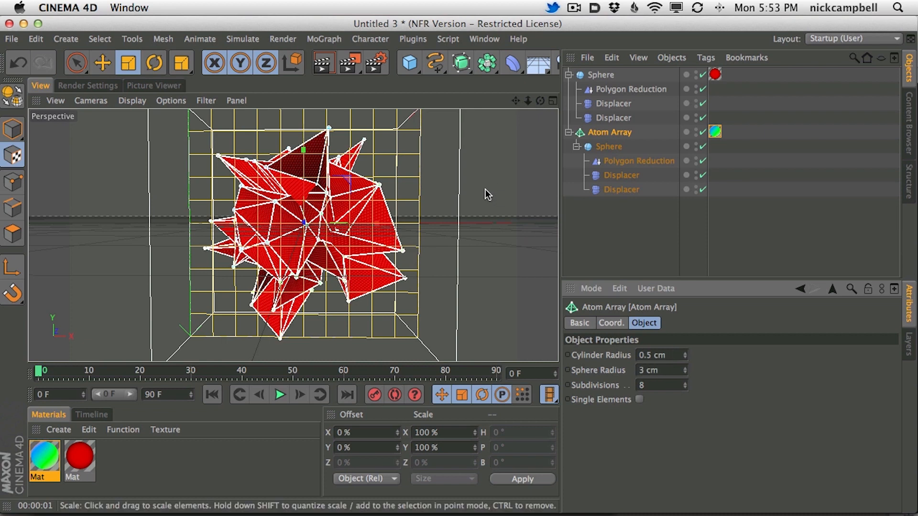
{"action": "left_click", "coordinate": [325, 64]}
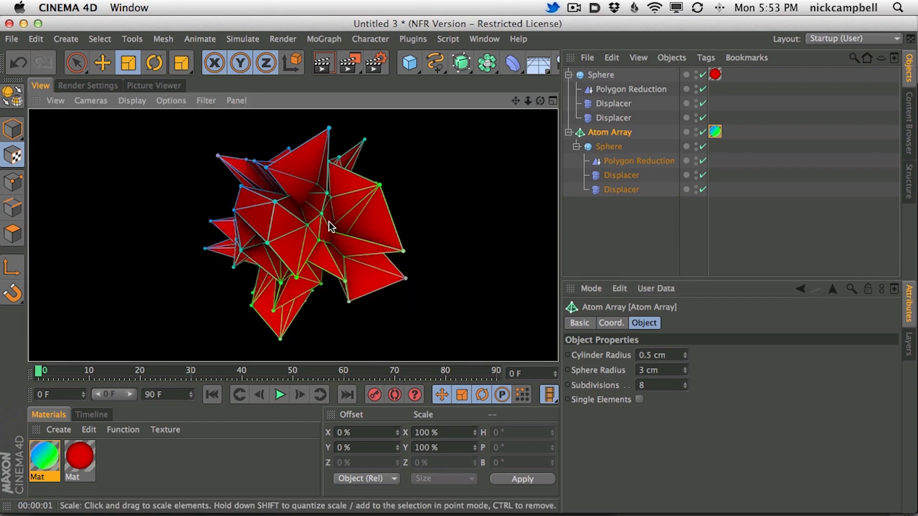
Step: Increase the Strength of both Displacers under the Atom Array's sphere, setting the second to 134%, and render the view
{"action": "left_click_drag", "start_coordinate": [329, 215], "coordinate": [471, 181], "text": "alt"}
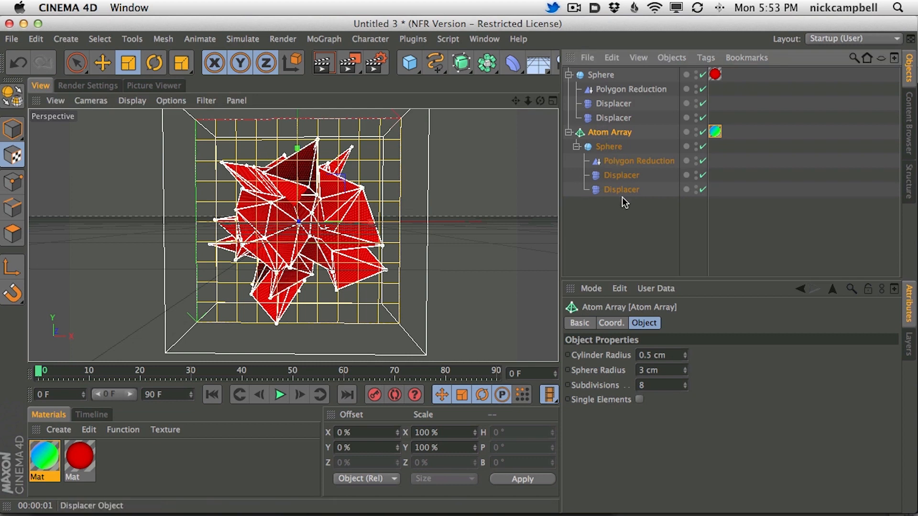
{"action": "left_click", "coordinate": [618, 173]}
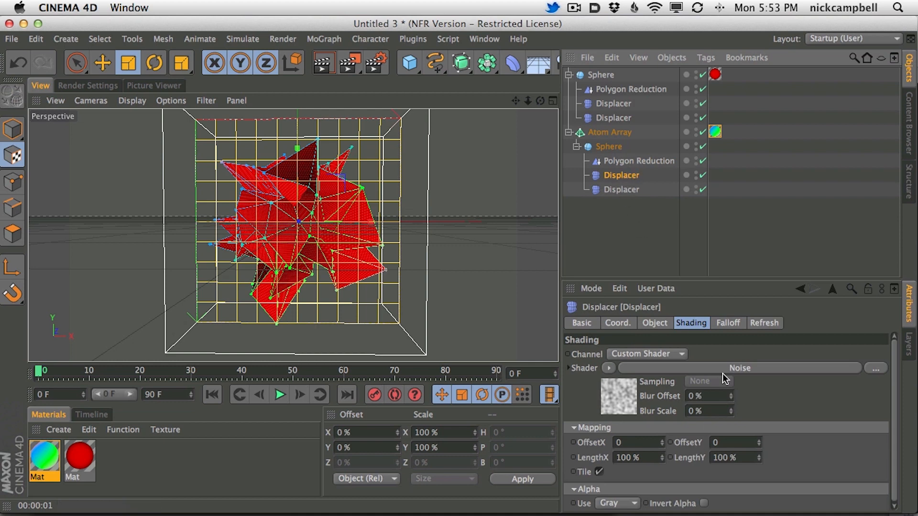
{"action": "left_click", "coordinate": [671, 323]}
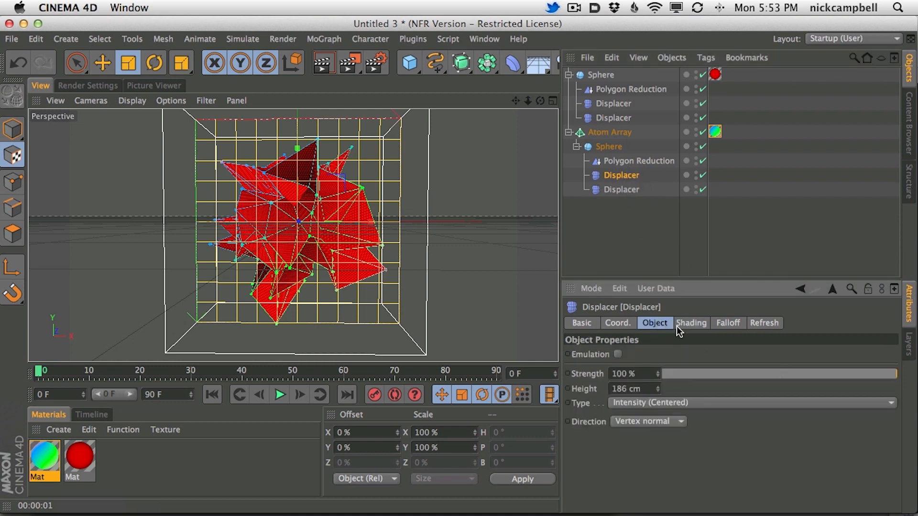
{"action": "left_click_drag", "start_coordinate": [658, 378], "coordinate": [661, 374]}
{"action": "left_click", "coordinate": [630, 190]}
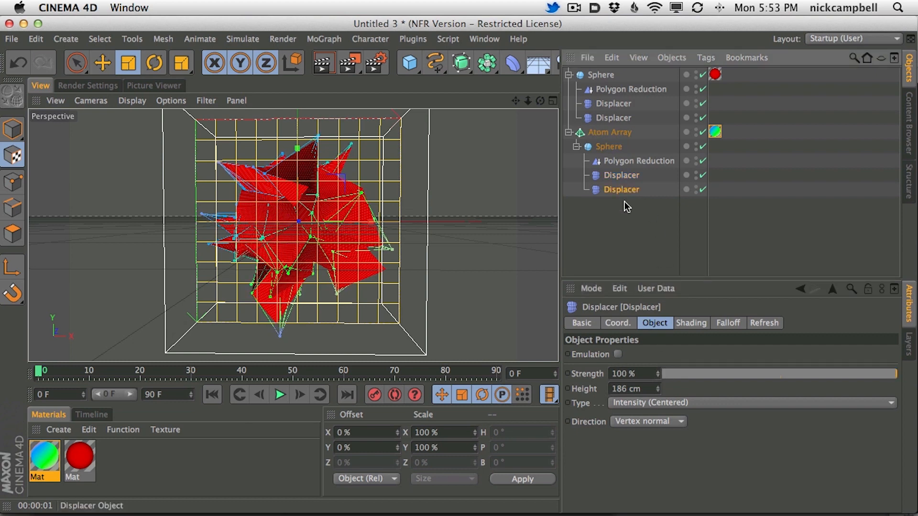
{"action": "mouse_move", "coordinate": [658, 372]}
{"action": "left_mouse_down"}
{"action": "mouse_move", "coordinate": [660, 385]}
{"action": "mouse_move", "coordinate": [661, 362]}
{"action": "left_mouse_up"}
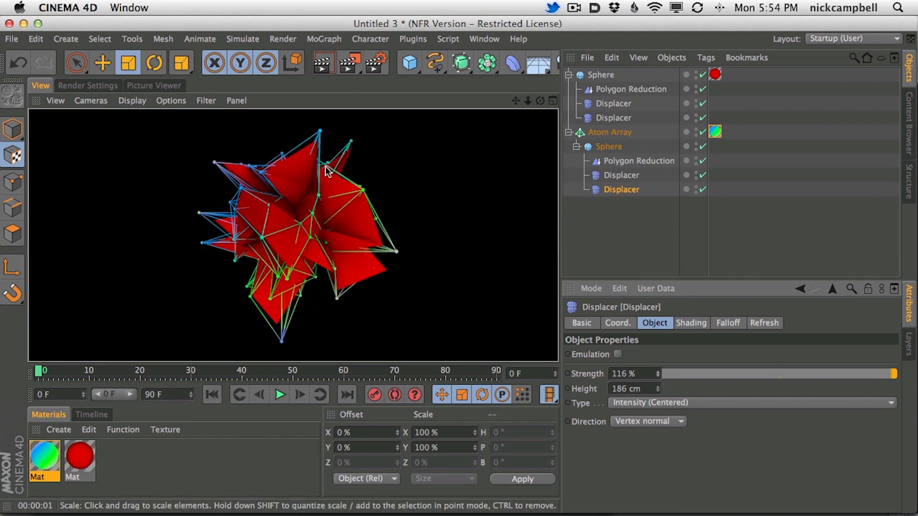
{"action": "left_click_drag", "start_coordinate": [662, 378], "coordinate": [666, 358]}
{"action": "left_click", "coordinate": [322, 62]}
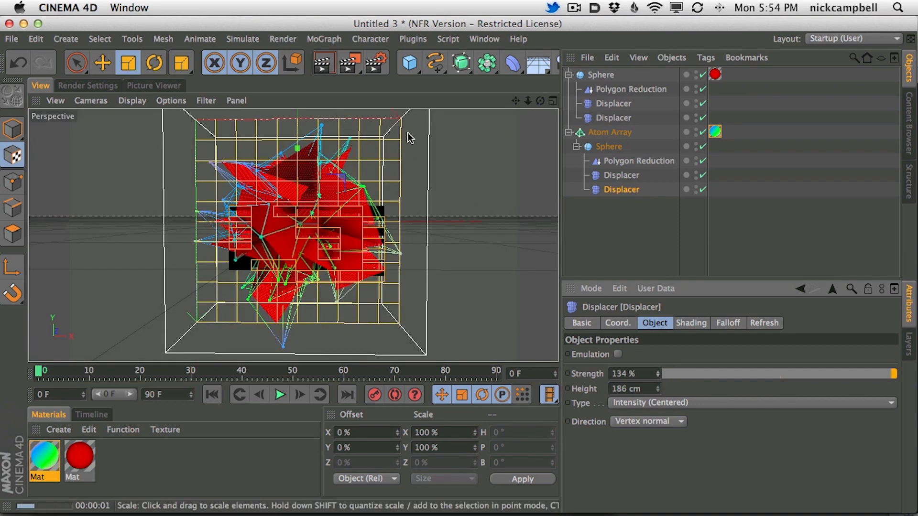
Step: Move the timeline to frame 24 and render the animated shape at that frame
{"action": "left_click", "coordinate": [303, 227]}
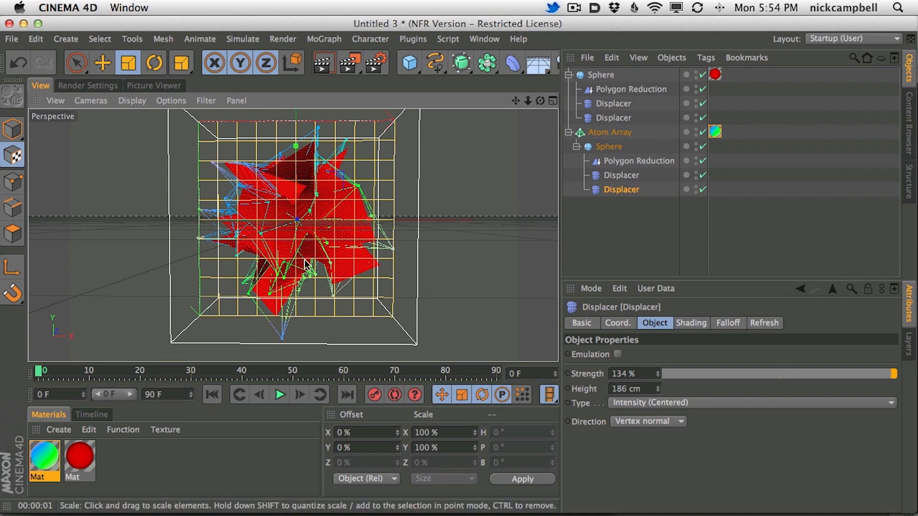
{"action": "left_click_drag", "start_coordinate": [394, 372], "coordinate": [159, 345]}
{"action": "left_click", "coordinate": [324, 65]}
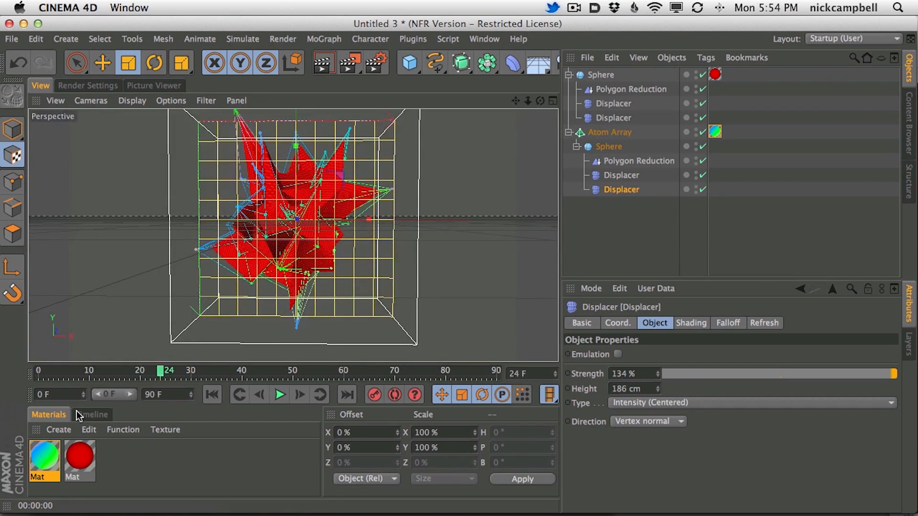
Step: Enable Reflection on the red material, load a Fresnel texture into it, and open the Fresnel shader's properties
{"action": "left_click", "coordinate": [77, 459]}
{"action": "double_click", "coordinate": [76, 460]}
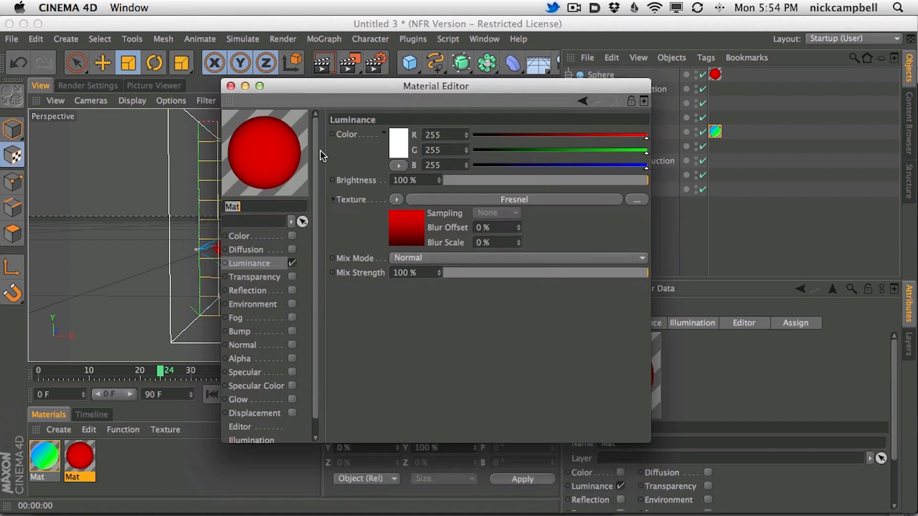
{"action": "left_click", "coordinate": [291, 291]}
{"action": "left_click", "coordinate": [398, 213]}
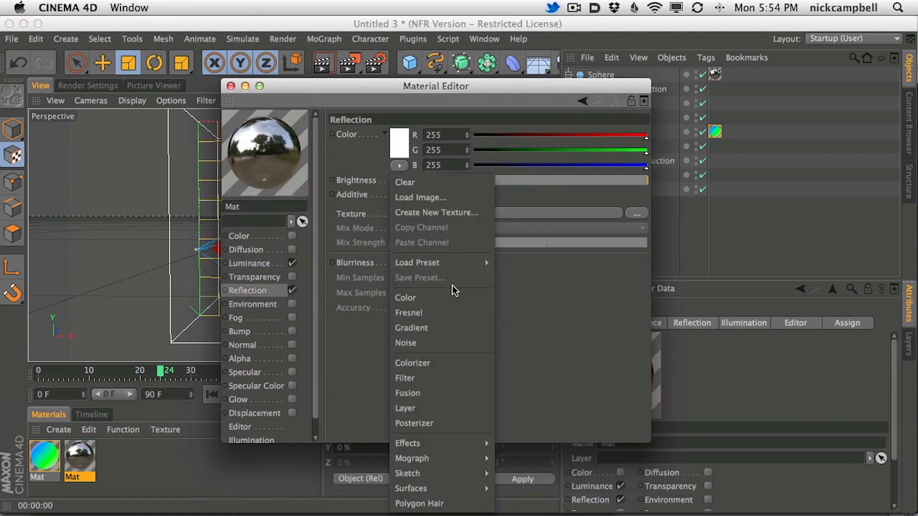
{"action": "left_click", "coordinate": [455, 313]}
{"action": "left_click", "coordinate": [414, 214]}
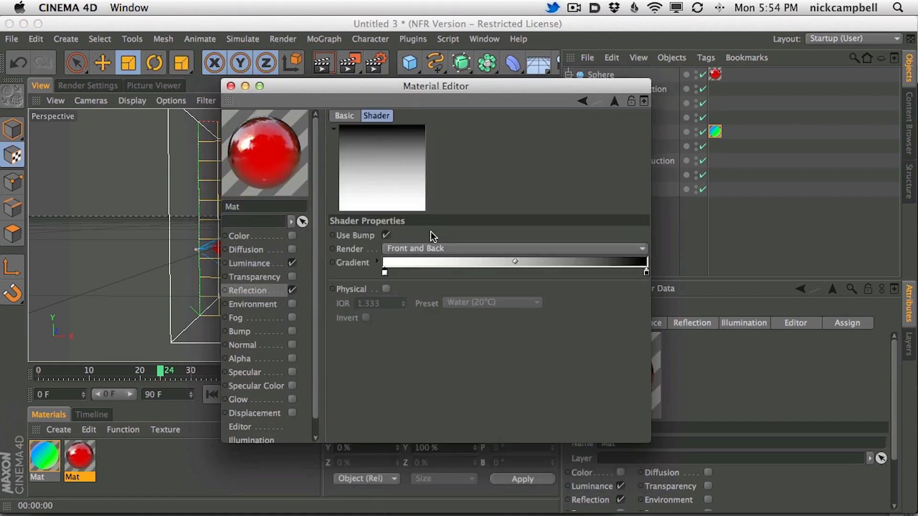
Step: Set the red material's Reflection Brightness to 3% and Mix Strength to 8%, then render the view
{"action": "left_click", "coordinate": [263, 290]}
{"action": "left_click_drag", "start_coordinate": [455, 184], "coordinate": [449, 182]}
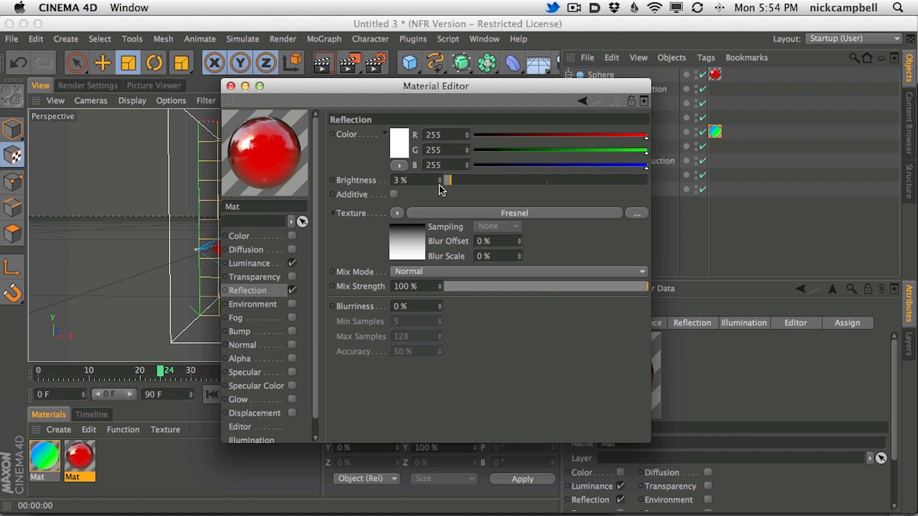
{"action": "mouse_move", "coordinate": [463, 187]}
{"action": "left_mouse_down"}
{"action": "mouse_move", "coordinate": [547, 182]}
{"action": "mouse_move", "coordinate": [450, 184]}
{"action": "left_mouse_up"}
{"action": "left_click", "coordinate": [469, 287]}
{"action": "left_click_drag", "start_coordinate": [469, 286], "coordinate": [462, 286]}
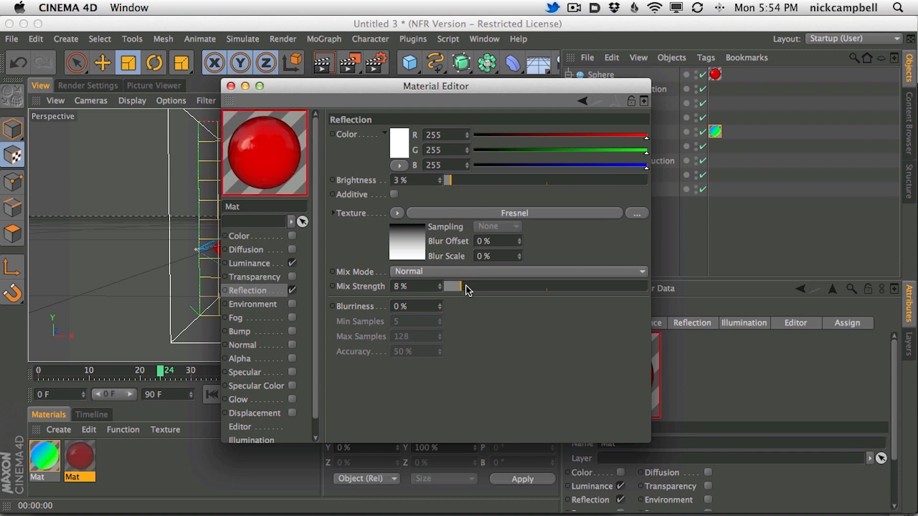
{"action": "left_click_drag", "start_coordinate": [308, 88], "coordinate": [344, 191]}
{"action": "left_click", "coordinate": [266, 188]}
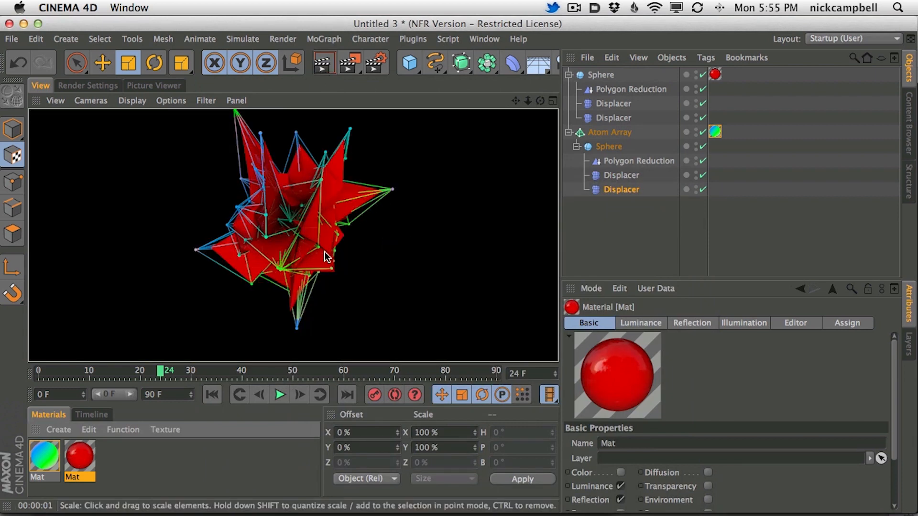
Step: Add the HDRStudioRig and SeamlessFloor presets to the scene from the content library, and render the view
{"action": "left_click_drag", "start_coordinate": [306, 230], "coordinate": [328, 231], "text": "alt"}
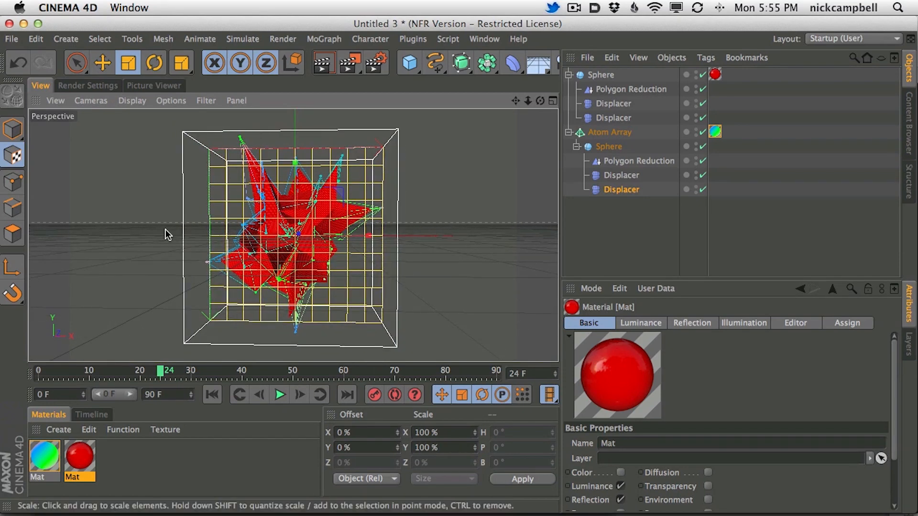
{"action": "left_click", "coordinate": [908, 125]}
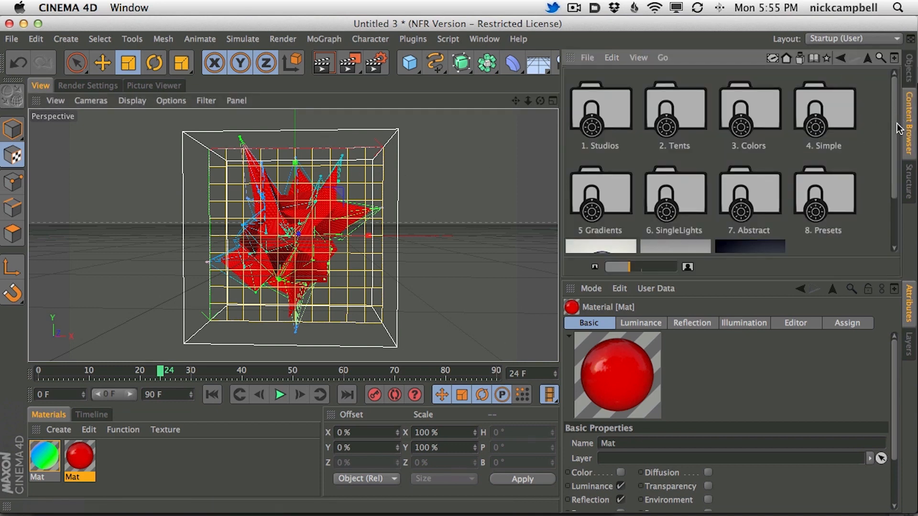
{"action": "left_click_drag", "start_coordinate": [895, 120], "coordinate": [898, 167]}
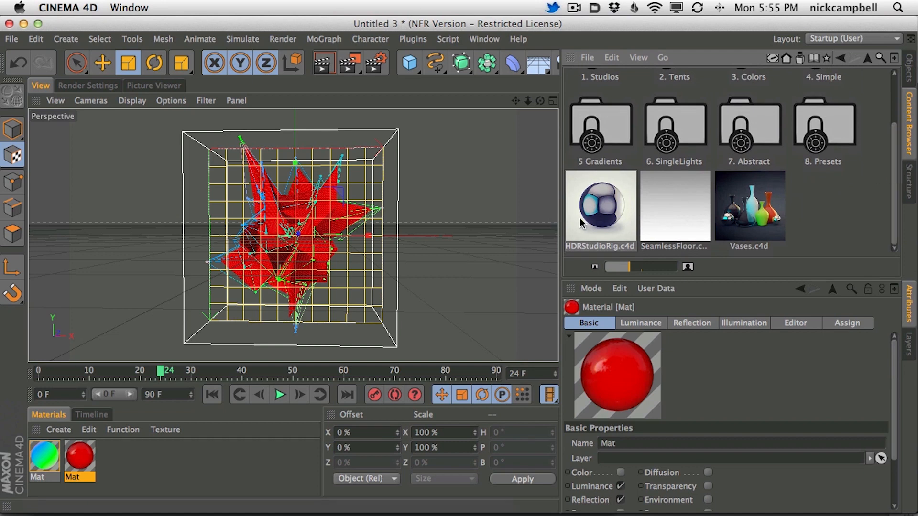
{"action": "double_click", "coordinate": [604, 223]}
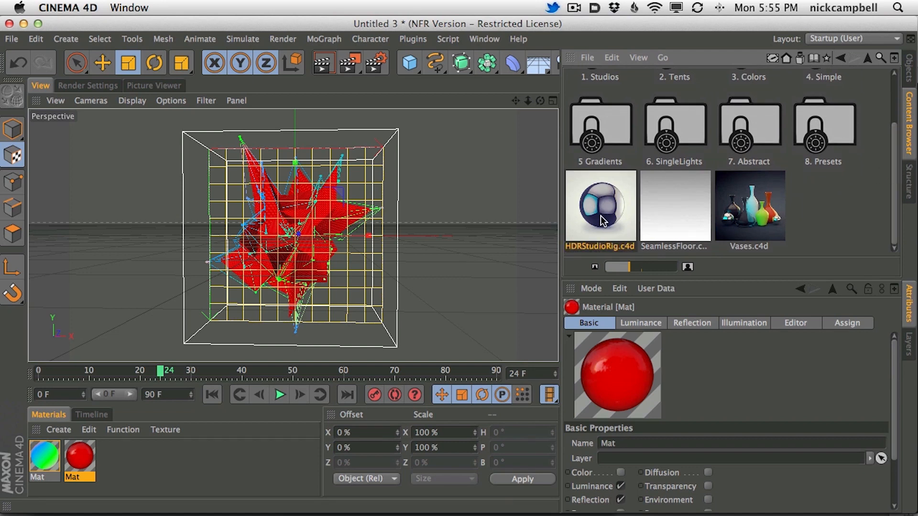
{"action": "double_click", "coordinate": [673, 218]}
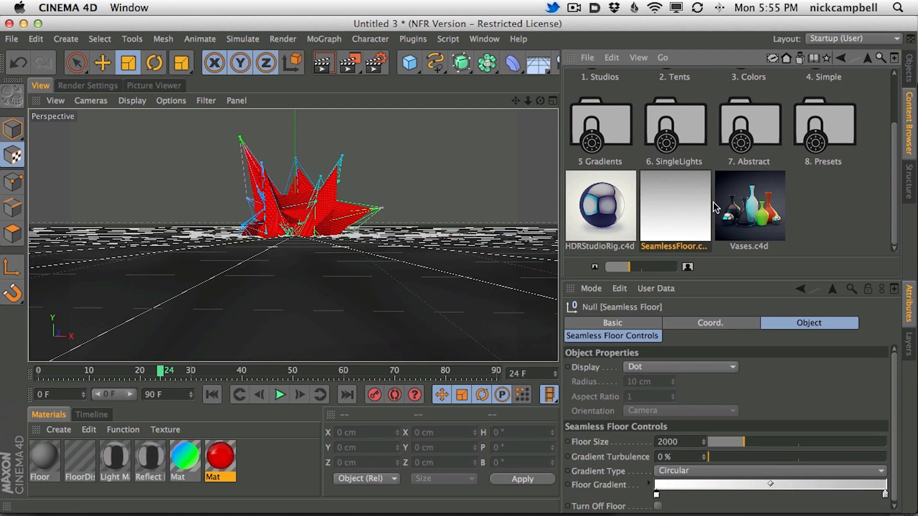
{"action": "left_click", "coordinate": [908, 69]}
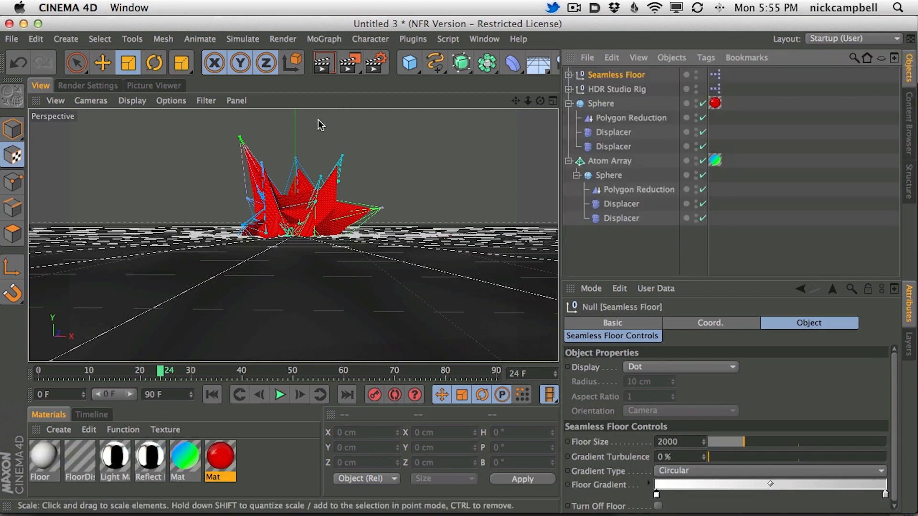
{"action": "left_click", "coordinate": [323, 62]}
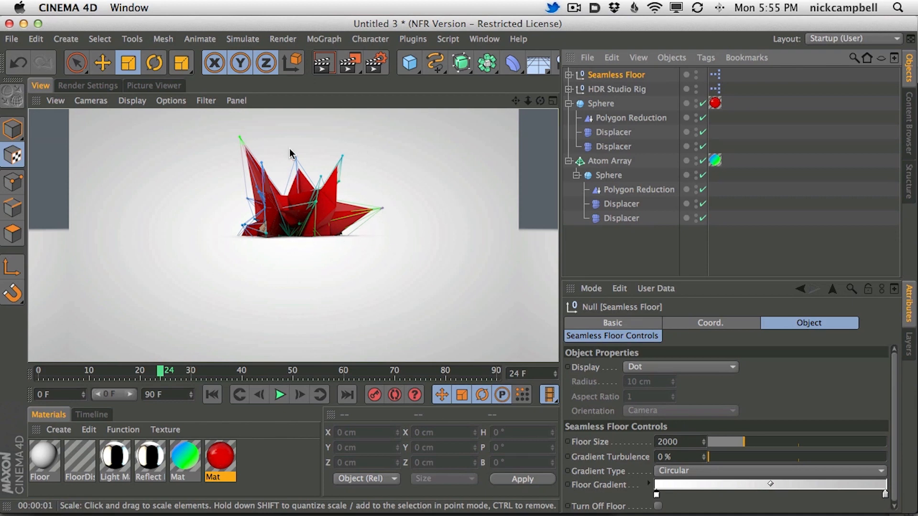
Step: Enable Turn Off Floor on the Seamless Floor, select the HDR Studio Rig, and render the view
{"action": "left_click", "coordinate": [615, 75]}
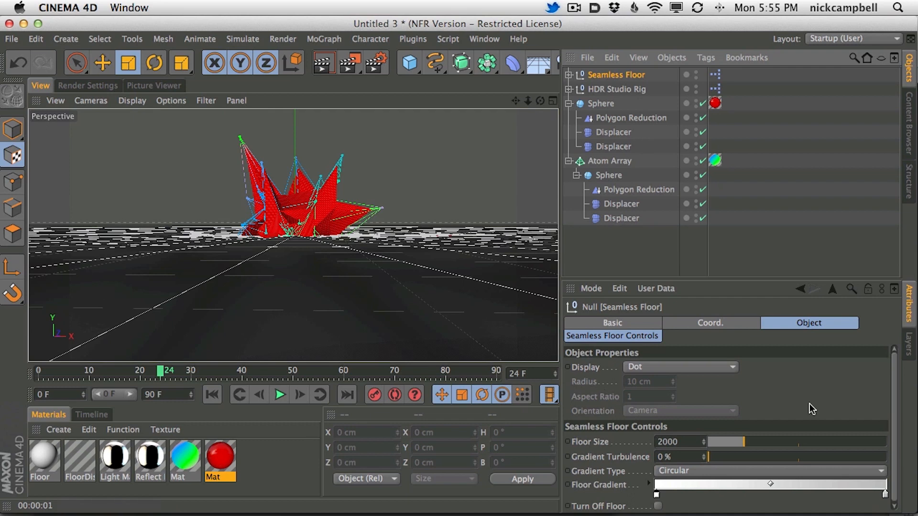
{"action": "left_click", "coordinate": [658, 506]}
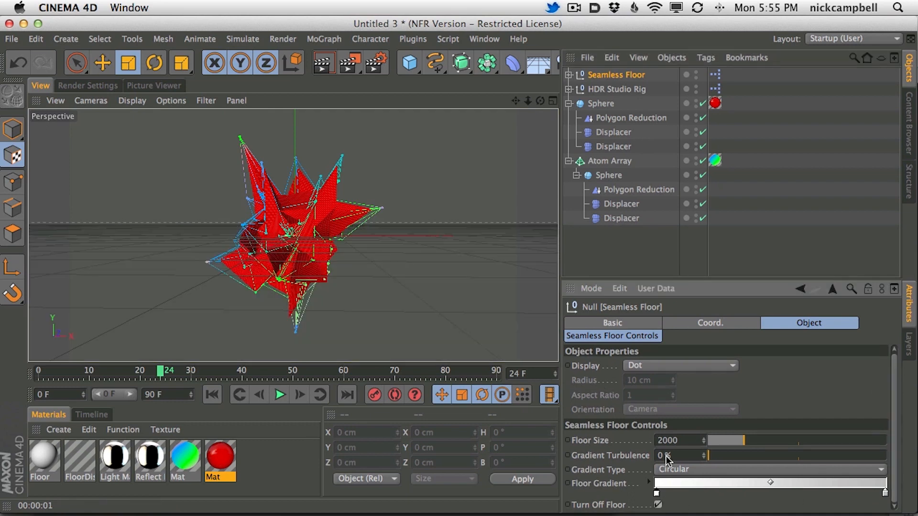
{"action": "right_click_drag", "start_coordinate": [358, 223], "coordinate": [322, 239], "text": "alt"}
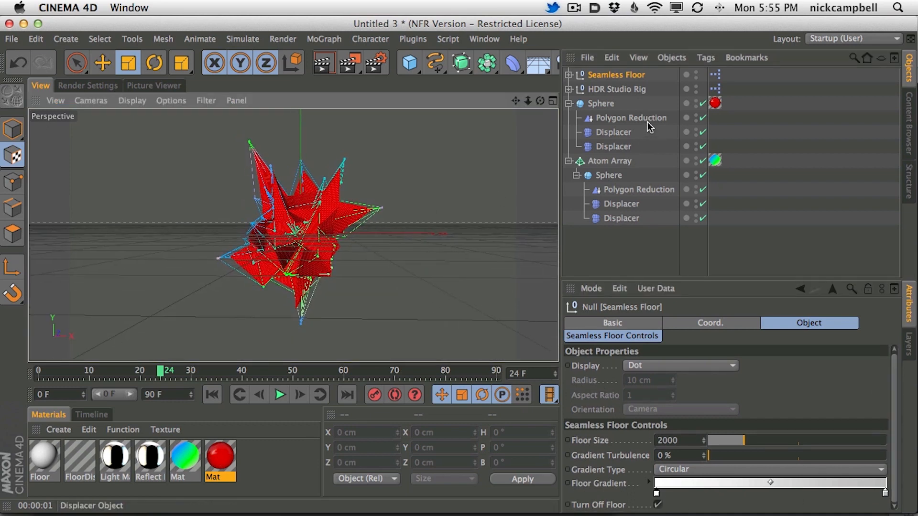
{"action": "left_click", "coordinate": [622, 91]}
{"action": "left_click", "coordinate": [323, 62]}
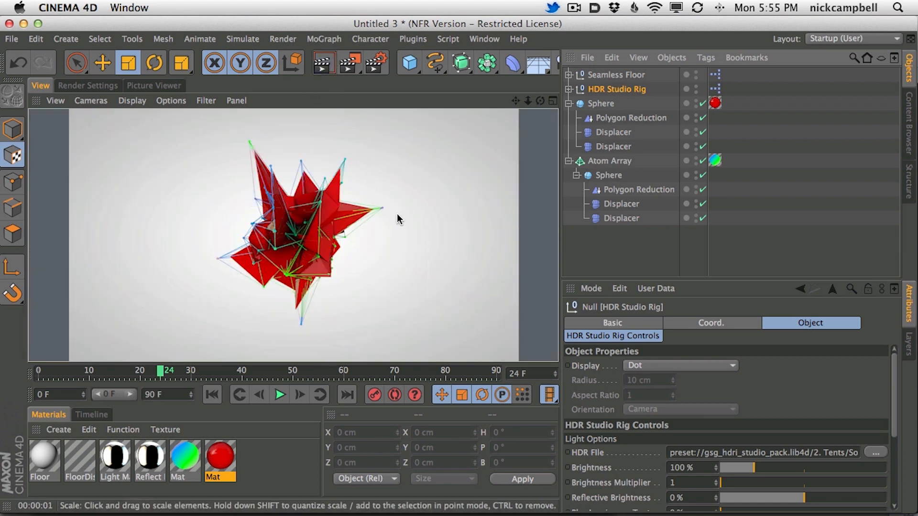
Step: Render a close-up of the spiky shape to inspect its reflections and wireframe, then pull back to the full shape
{"action": "scroll", "coordinate": [355, 234], "scroll_direction": "up", "scroll_amount": 6}
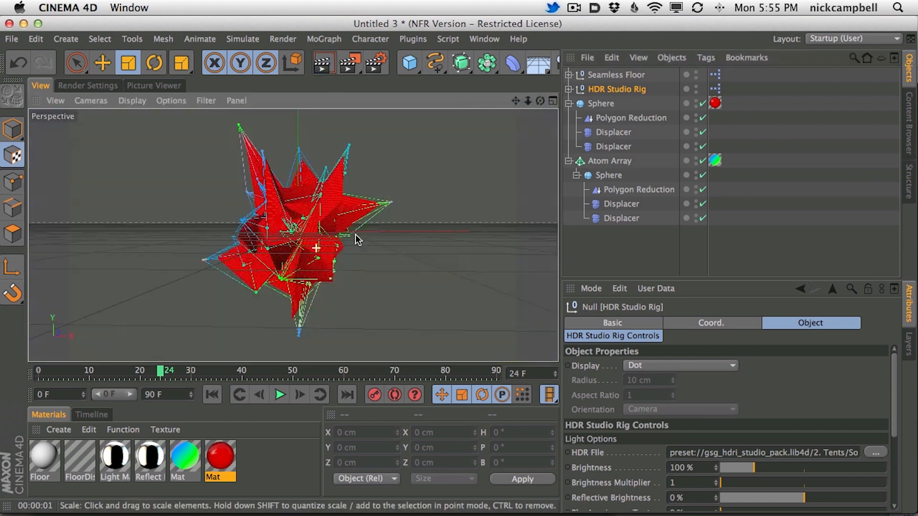
{"action": "key", "text": "super+r"}
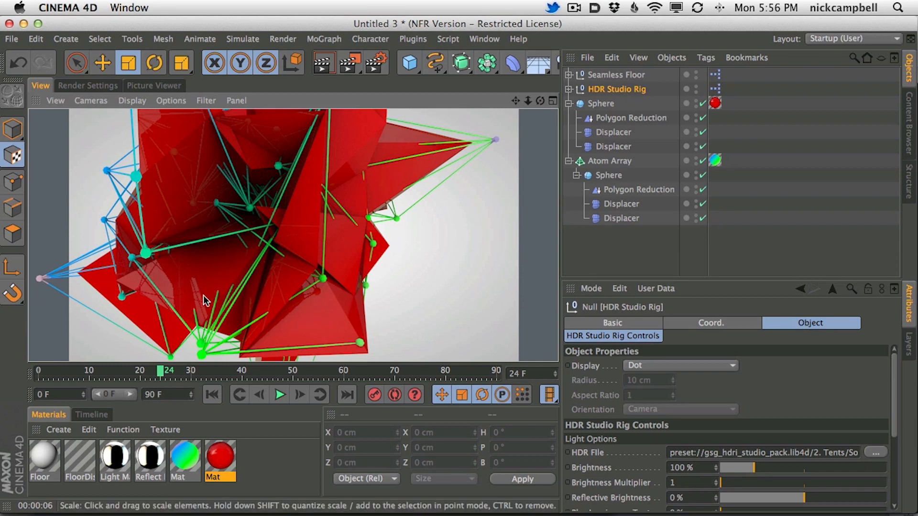
{"action": "right_click_drag", "start_coordinate": [254, 248], "coordinate": [183, 260], "text": "alt"}
{"action": "left_click_drag", "start_coordinate": [229, 256], "coordinate": [330, 211], "text": "alt"}
Step: Recolor the Seamless Floor's Floor Gradient from dark blue-gray to black, and render the view
{"action": "left_click", "coordinate": [610, 75]}
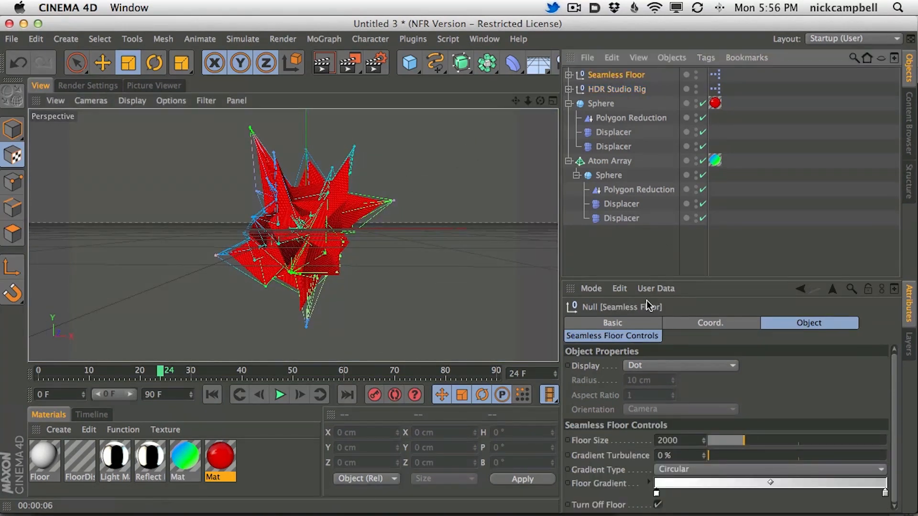
{"action": "double_click", "coordinate": [656, 493]}
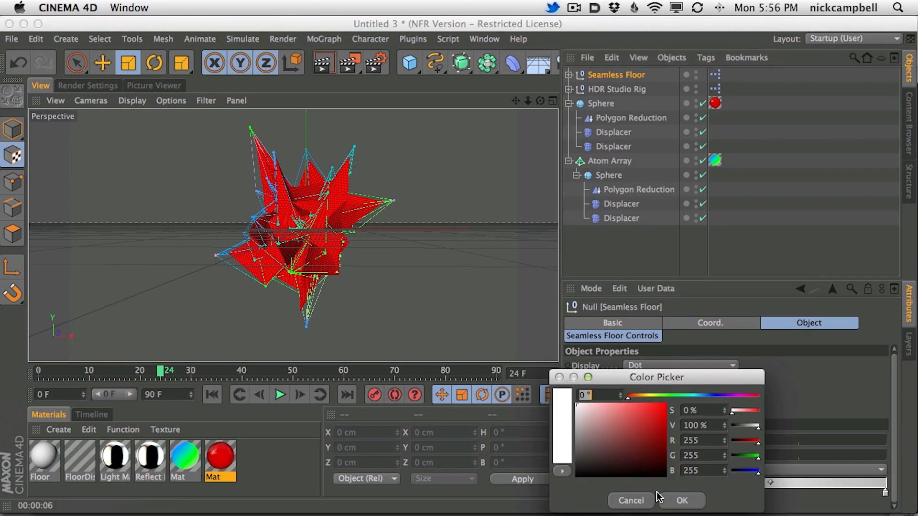
{"action": "left_click_drag", "start_coordinate": [624, 451], "coordinate": [591, 464]}
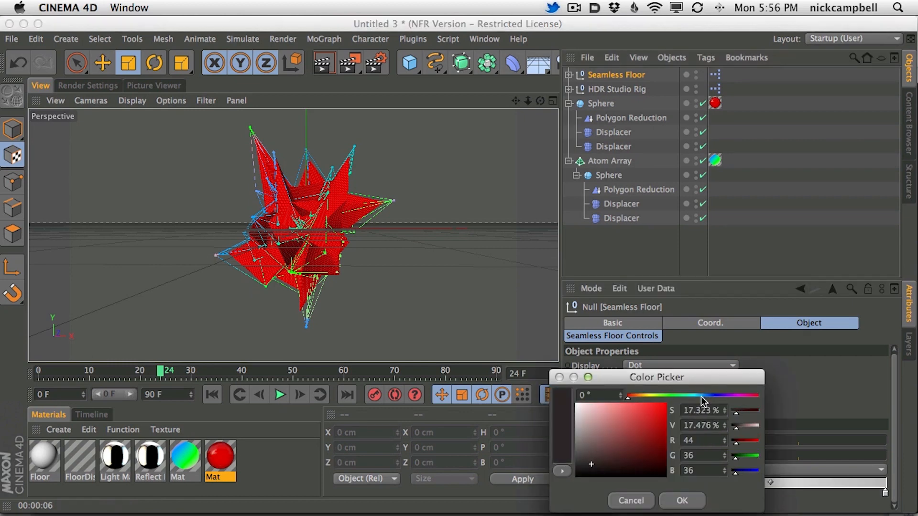
{"action": "left_click", "coordinate": [704, 397]}
{"action": "left_click", "coordinate": [605, 462]}
{"action": "left_click", "coordinate": [680, 501]}
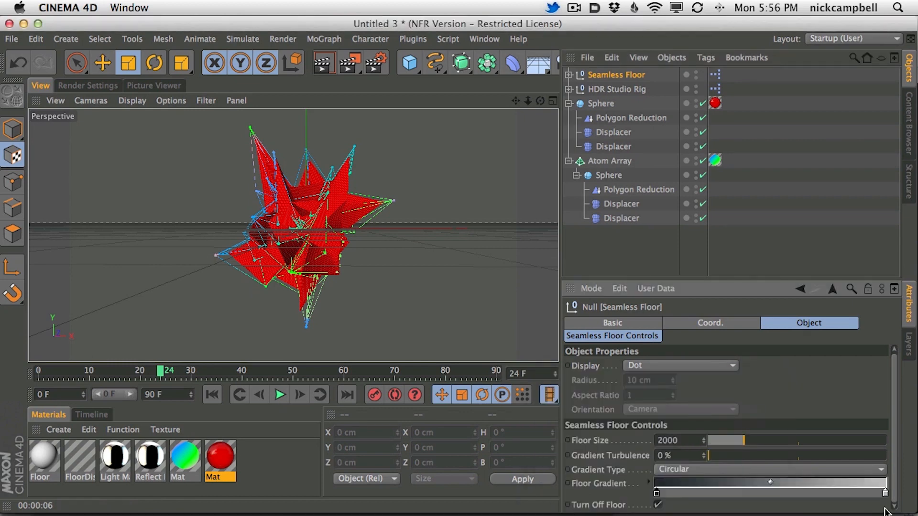
{"action": "double_click", "coordinate": [884, 493]}
{"action": "left_click", "coordinate": [745, 446]}
{"action": "left_click", "coordinate": [834, 500]}
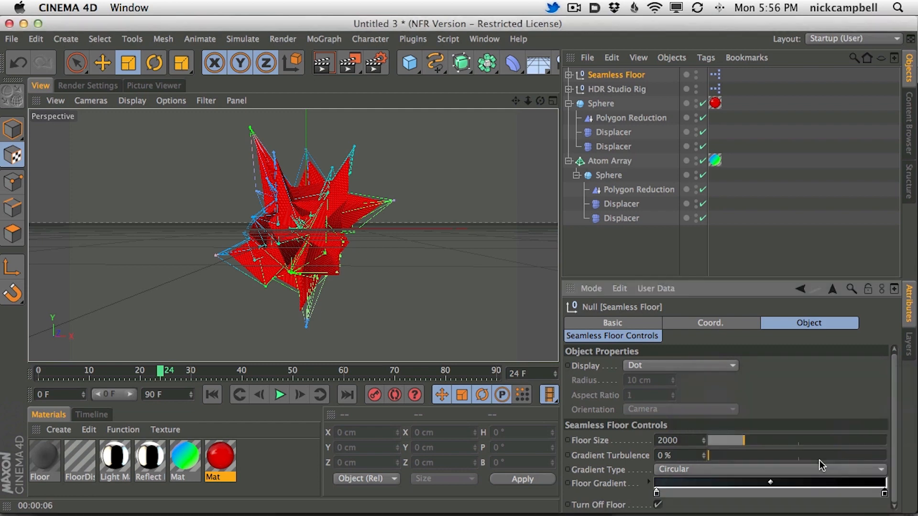
{"action": "key", "text": "ctrl+r"}
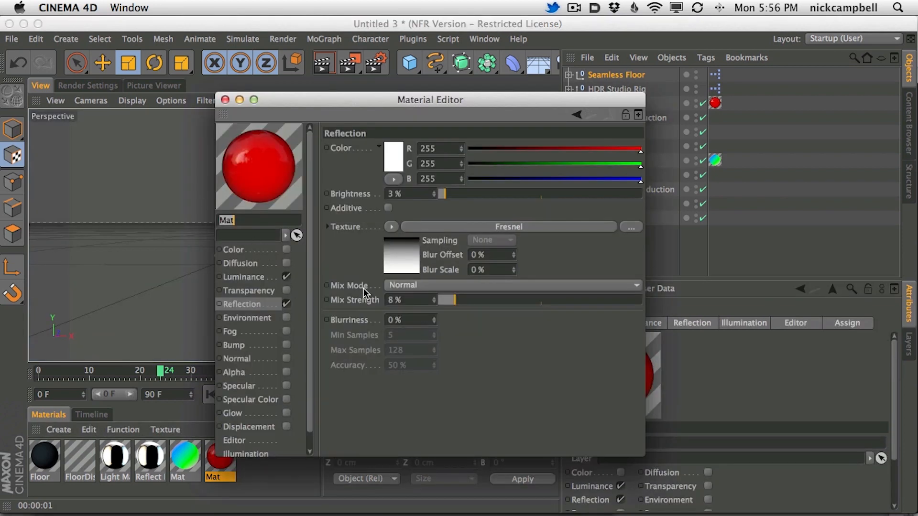
Step: Raise the red material's Reflection Brightness to 8% and Mix Strength to 18%, and render the shape from slightly different angles
{"action": "left_click", "coordinate": [468, 299]}
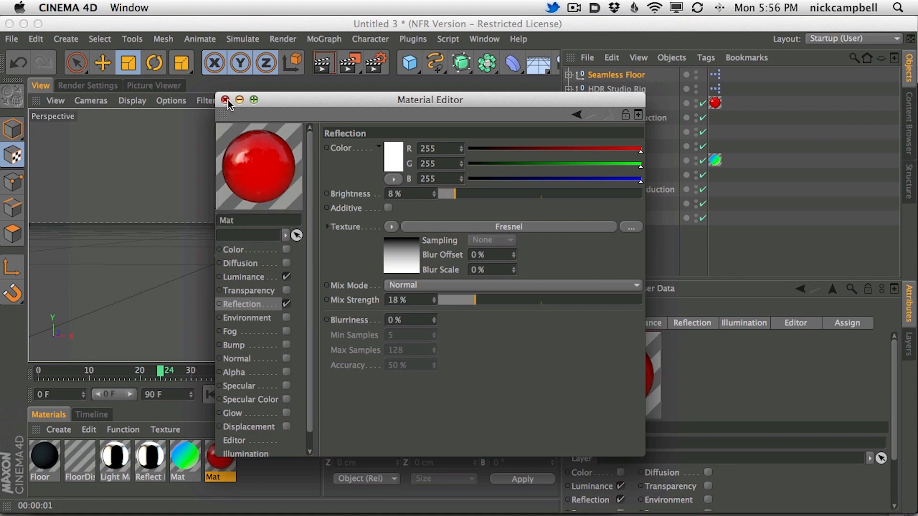
{"action": "left_click", "coordinate": [224, 100]}
{"action": "left_click", "coordinate": [325, 70]}
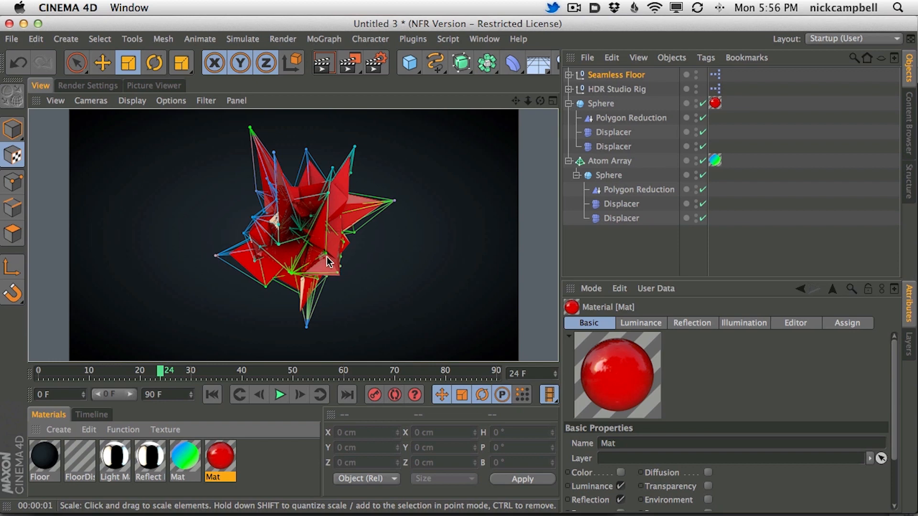
{"action": "left_click_drag", "start_coordinate": [303, 229], "coordinate": [316, 226], "text": "alt"}
{"action": "key", "text": "ctrl+r"}
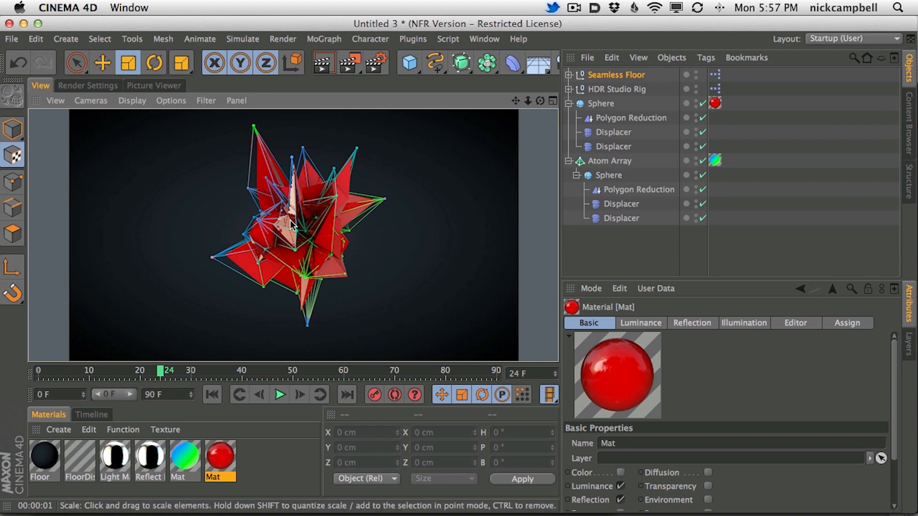
Step: Add a Compositing tag to the Atom Array
{"action": "left_click", "coordinate": [598, 162]}
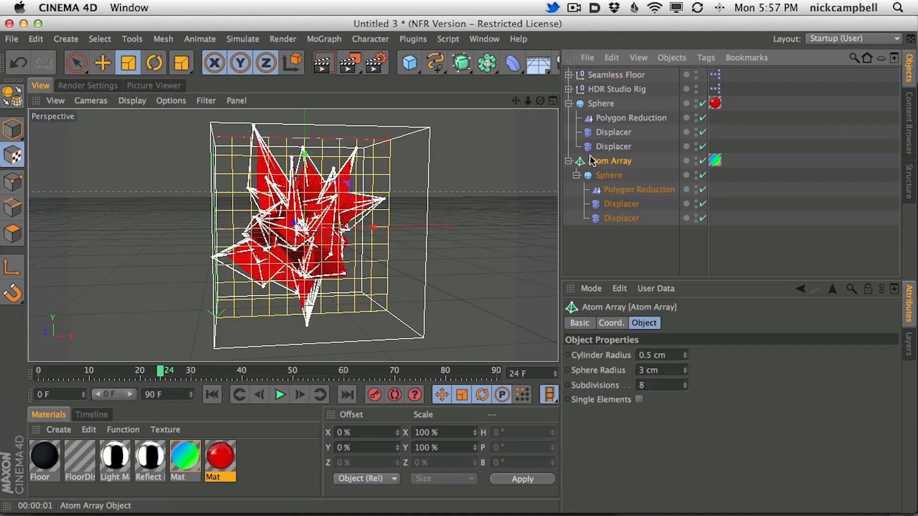
{"action": "left_click", "coordinate": [705, 58]}
{"action": "left_click", "coordinate": [705, 58]}
{"action": "left_click", "coordinate": [705, 58]}
{"action": "mouse_move", "coordinate": [729, 84]}
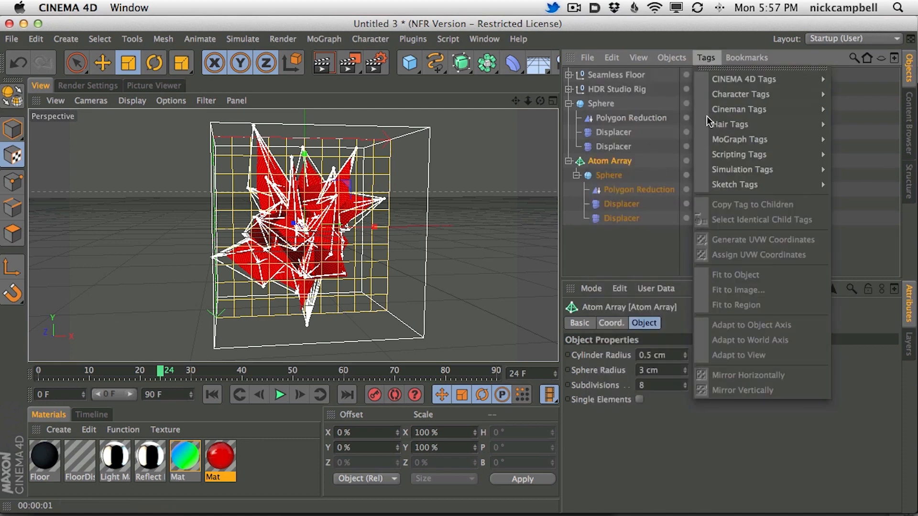
{"action": "left_click", "coordinate": [649, 140]}
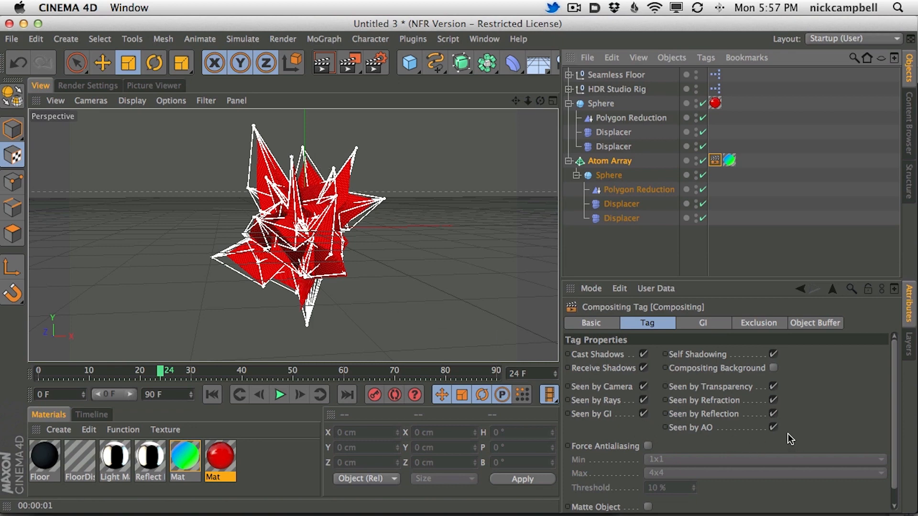
Step: Disable Seen by AO and Seen by Reflection in the Atom Array's Compositing tag, then render the view
{"action": "left_click", "coordinate": [773, 427]}
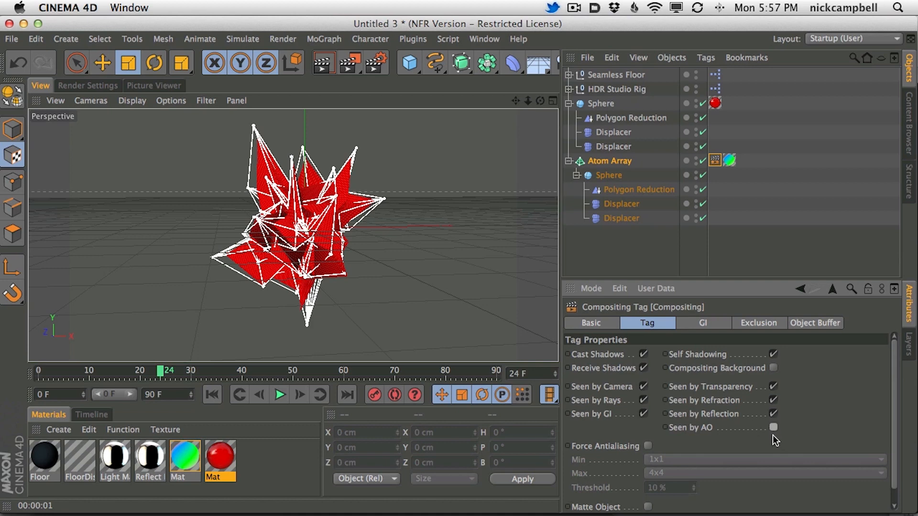
{"action": "left_click", "coordinate": [773, 413]}
{"action": "left_click", "coordinate": [322, 63]}
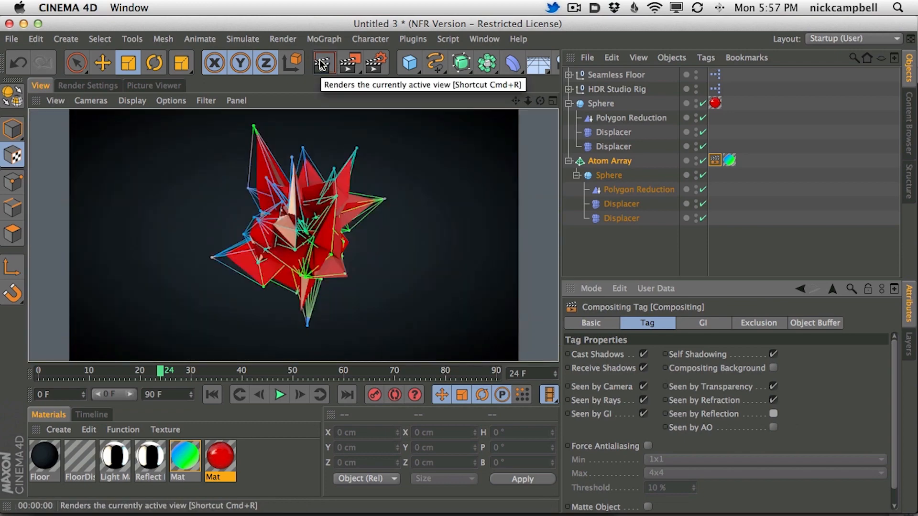
Step: Render the shape close up and from farther back, selecting the Atom Array's rainbow texture tag before the final render
{"action": "mouse_move", "coordinate": [305, 231]}
{"action": "right_mouse_down", "text": "alt"}
{"action": "mouse_move", "coordinate": [336, 229]}
{"action": "mouse_move", "coordinate": [323, 235]}
{"action": "right_mouse_up", "text": "alt"}
{"action": "left_click", "coordinate": [324, 69]}
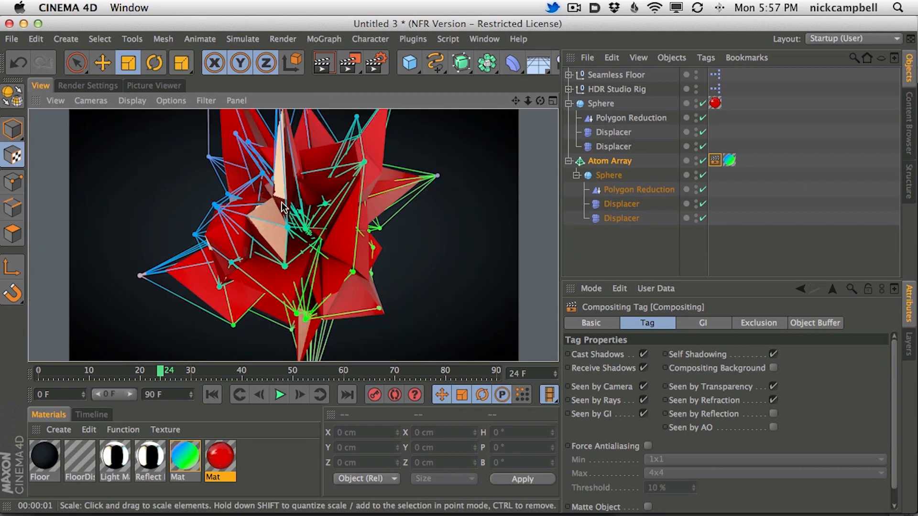
{"action": "right_click_drag", "start_coordinate": [324, 227], "coordinate": [305, 239], "text": "alt"}
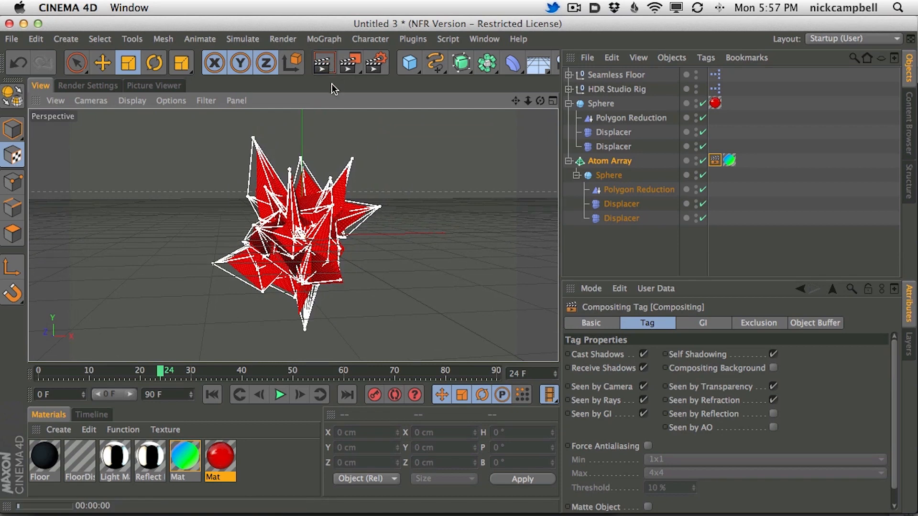
{"action": "left_click", "coordinate": [323, 63]}
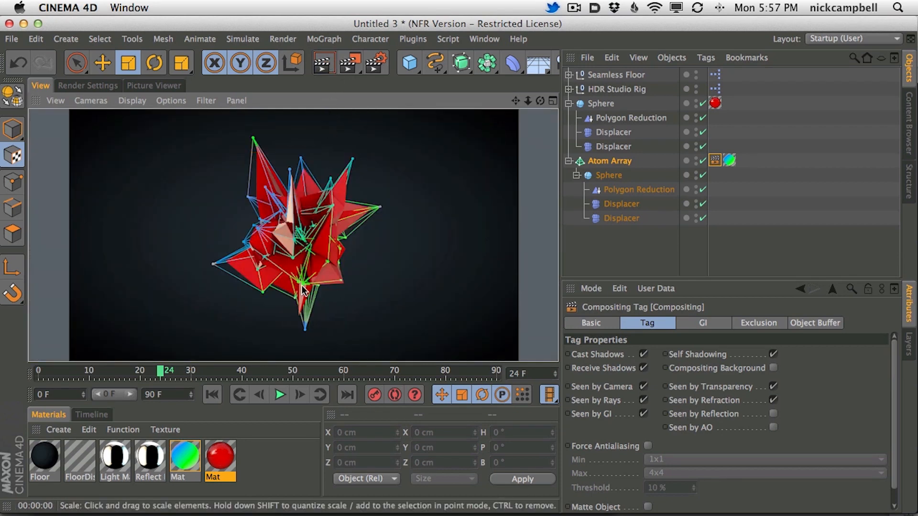
{"action": "left_click", "coordinate": [729, 160]}
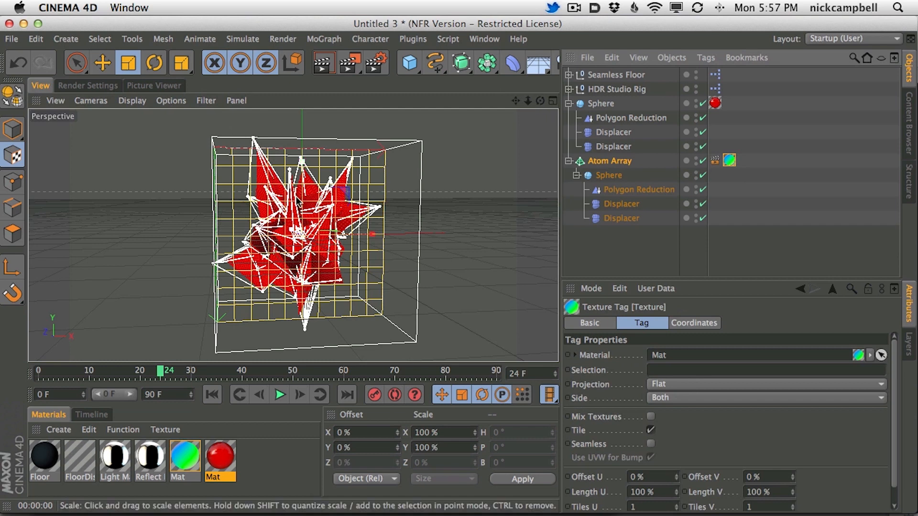
{"action": "left_click", "coordinate": [323, 64]}
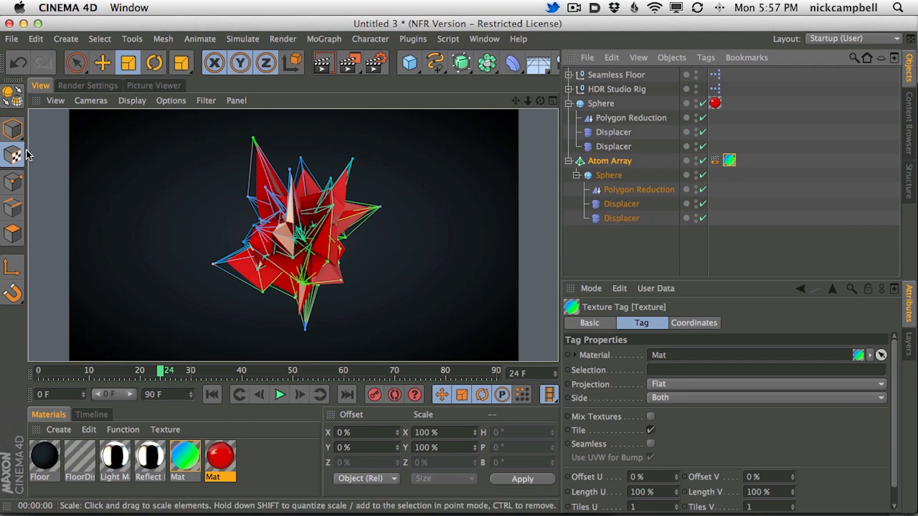
Step: Rescale the Atom Array's rainbow texture projection and render the view
{"action": "left_click_drag", "start_coordinate": [303, 247], "coordinate": [385, 212]}
{"action": "key", "text": "r"}
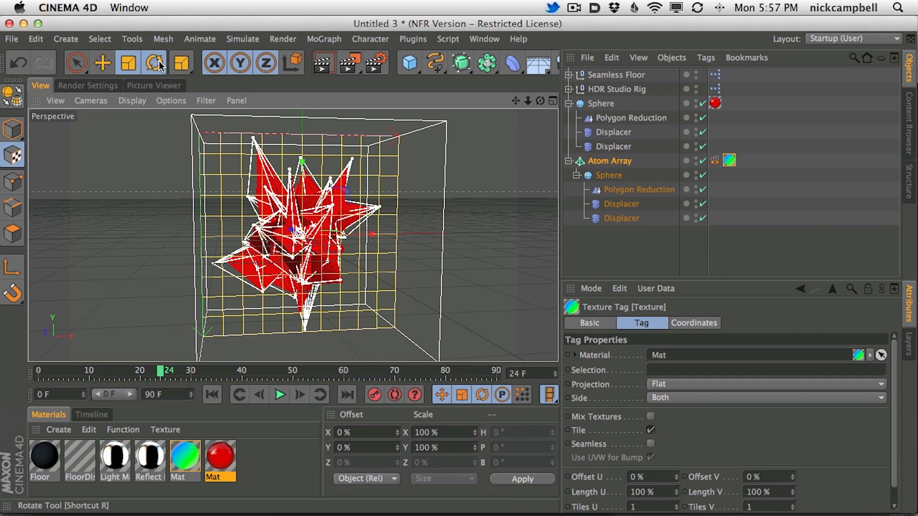
{"action": "left_click", "coordinate": [322, 63]}
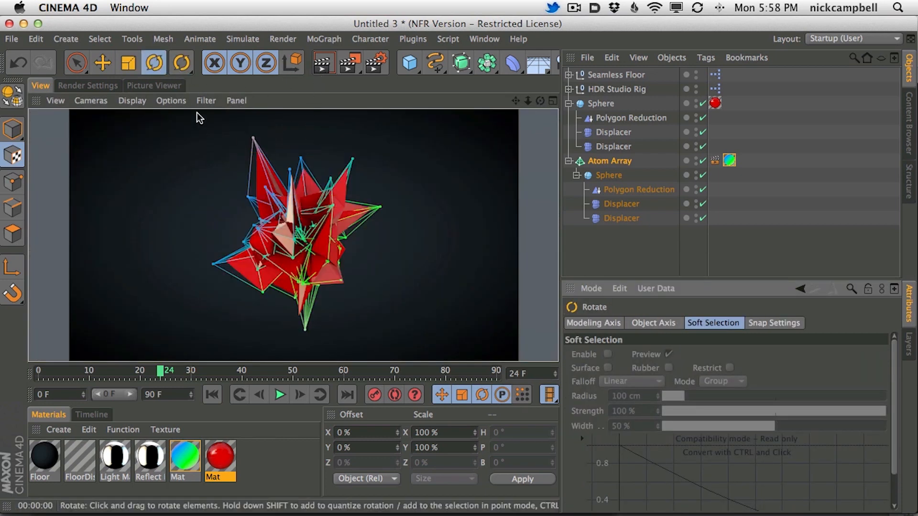
Step: Try rotating the rainbow texture projection, and render the shape from the current and a slightly different angle
{"action": "left_click", "coordinate": [13, 155]}
{"action": "left_click_drag", "start_coordinate": [295, 191], "coordinate": [308, 195]}
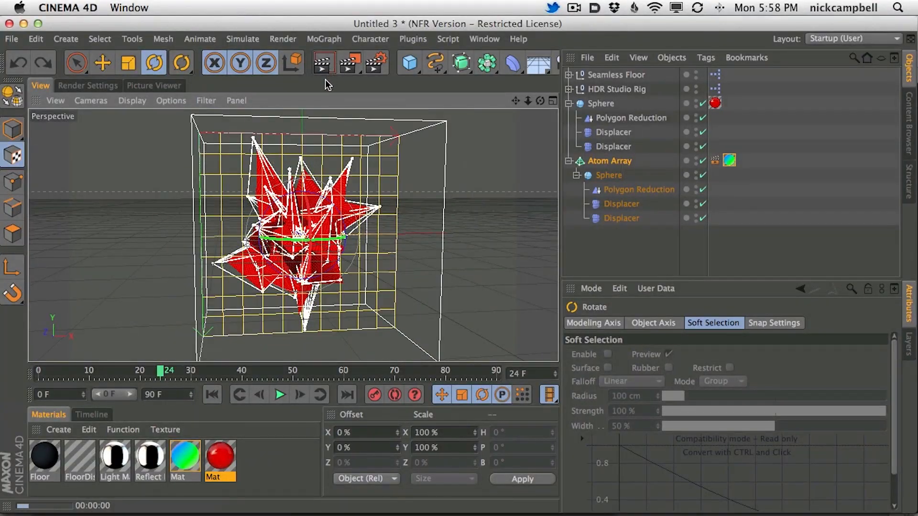
{"action": "left_click", "coordinate": [321, 62]}
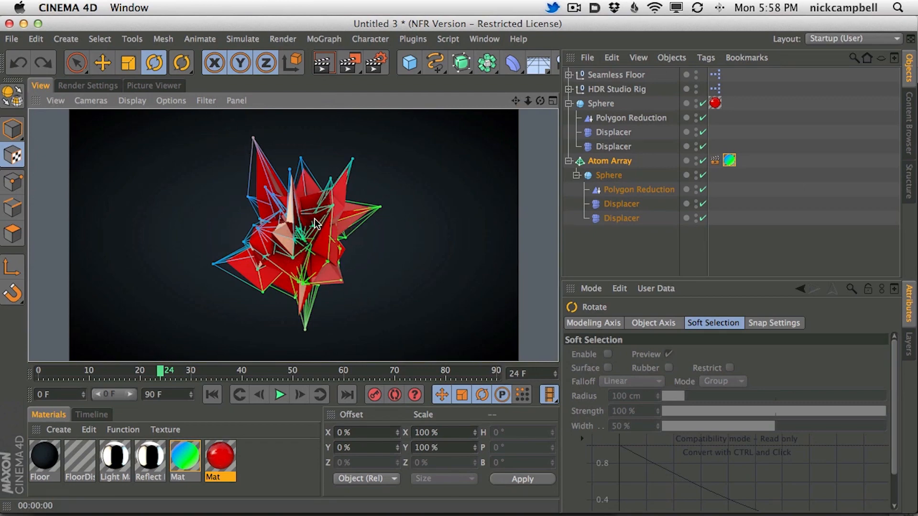
{"action": "left_click_drag", "start_coordinate": [335, 242], "coordinate": [302, 236], "text": "alt"}
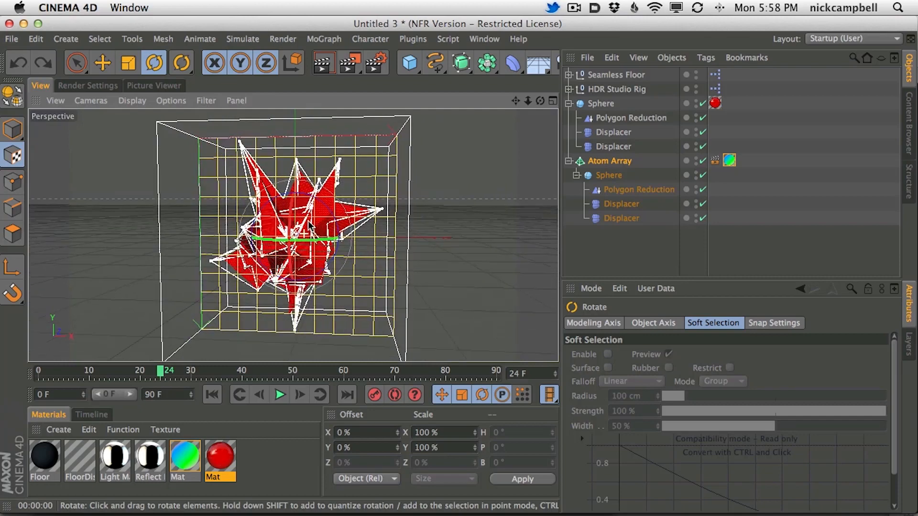
{"action": "left_click", "coordinate": [321, 62]}
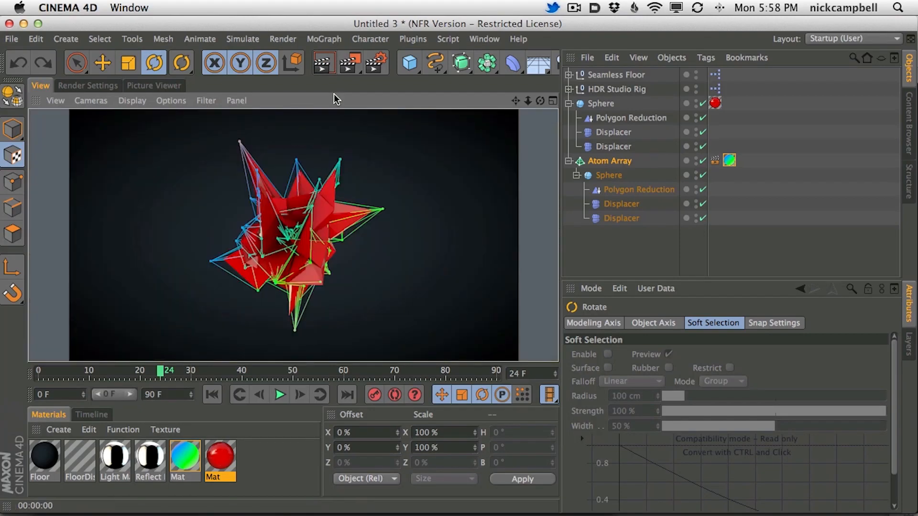
Step: Set the project's end frame to 200 and extend the timeline range to its full length
{"action": "left_click_drag", "start_coordinate": [162, 371], "coordinate": [251, 377]}
{"action": "double_click", "coordinate": [174, 395]}
{"action": "type", "text": "200"}
{"action": "key", "text": "Return"}
{"action": "left_click_drag", "start_coordinate": [118, 395], "coordinate": [554, 371]}
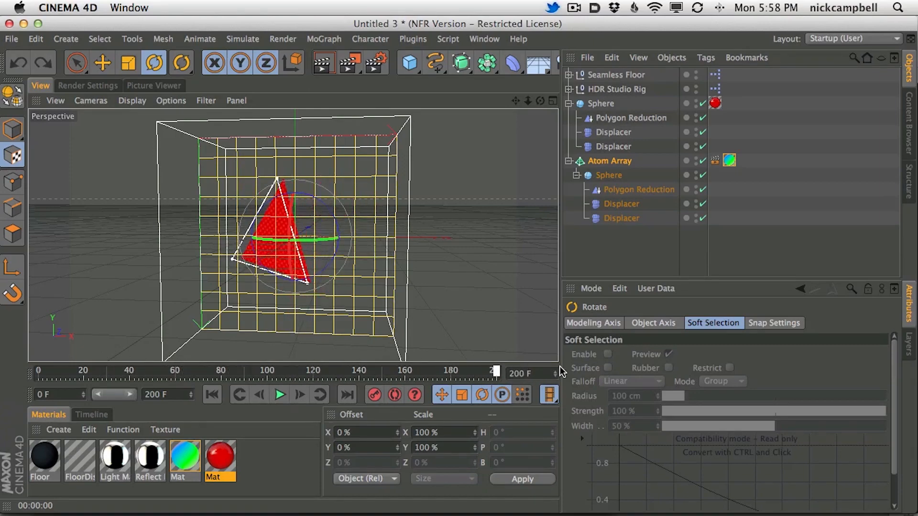
Step: Set the render output width to 1280 pixels with the ratio locked, and the Frame Range to All Frames
{"action": "left_click", "coordinate": [106, 86]}
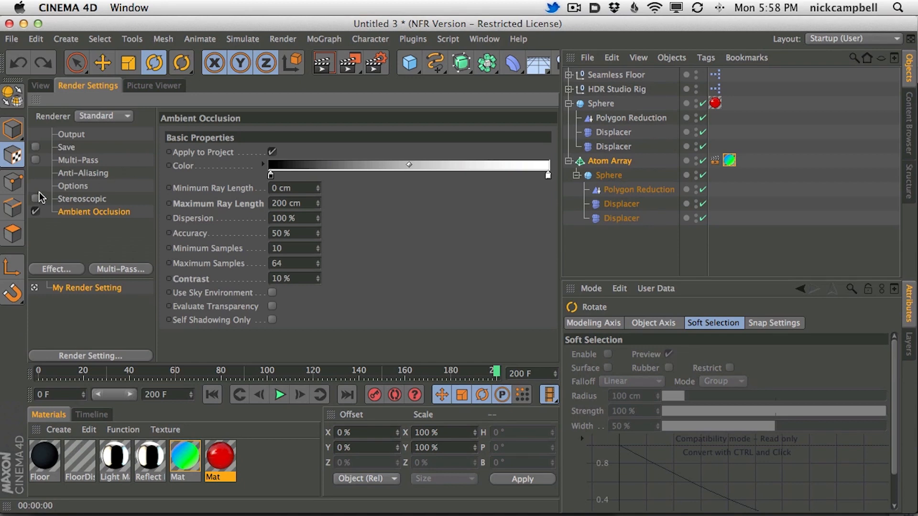
{"action": "left_click", "coordinate": [70, 135]}
{"action": "left_click_drag", "start_coordinate": [259, 141], "coordinate": [169, 132]}
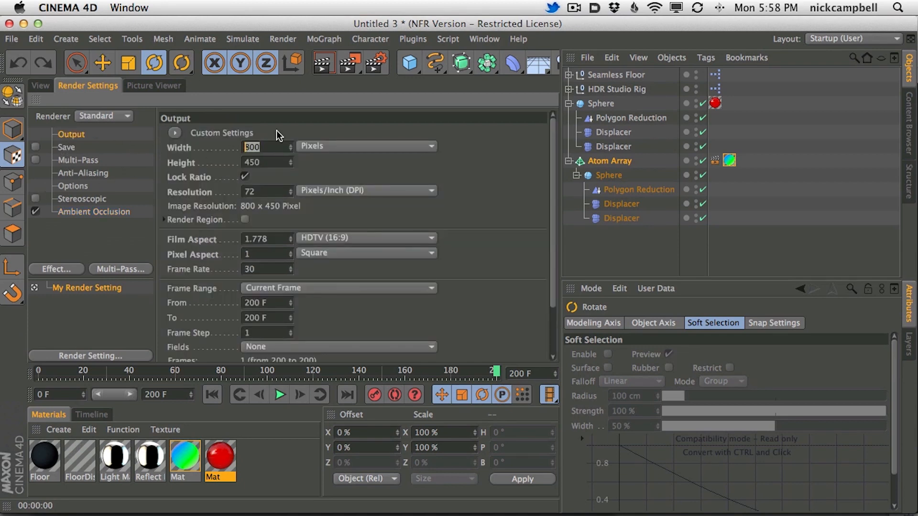
{"action": "type", "text": "1280"}
{"action": "key", "text": "Return"}
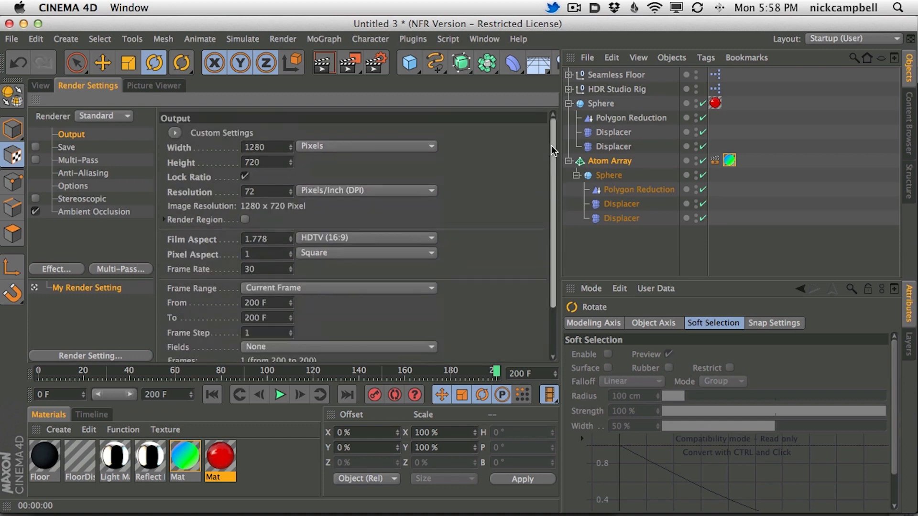
{"action": "left_click_drag", "start_coordinate": [553, 221], "coordinate": [564, 250]}
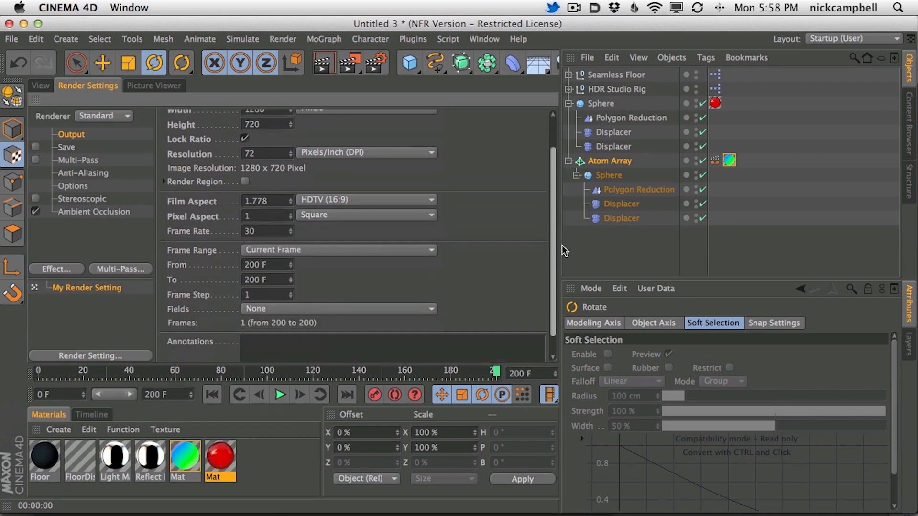
{"action": "left_click", "coordinate": [303, 250]}
{"action": "left_click", "coordinate": [306, 293]}
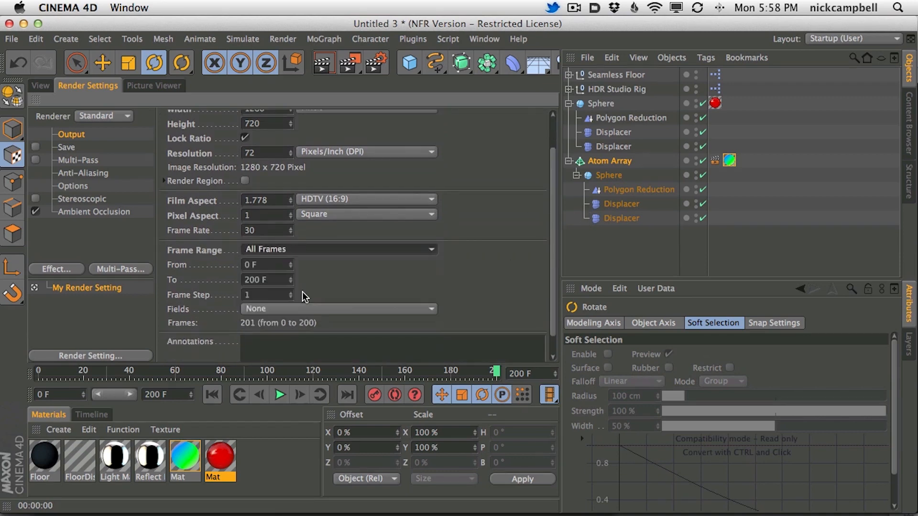
{"action": "left_click_drag", "start_coordinate": [552, 238], "coordinate": [528, 149]}
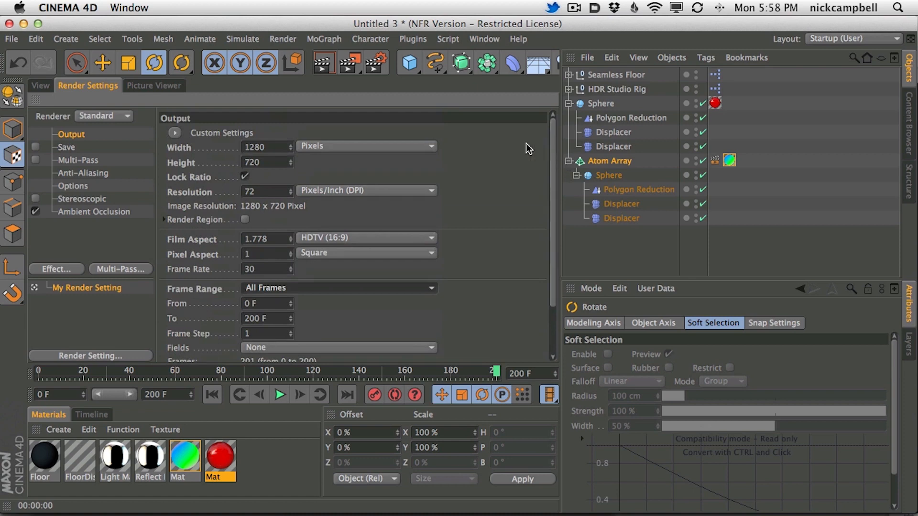
Step: Set the render's Anti-Aliasing to Best with a Max Level of 2x2
{"action": "left_click", "coordinate": [84, 174]}
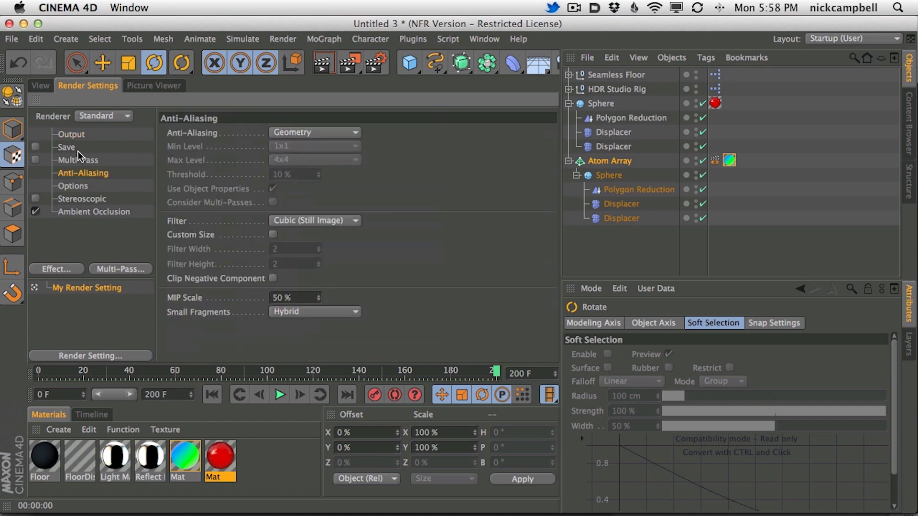
{"action": "left_click", "coordinate": [297, 134]}
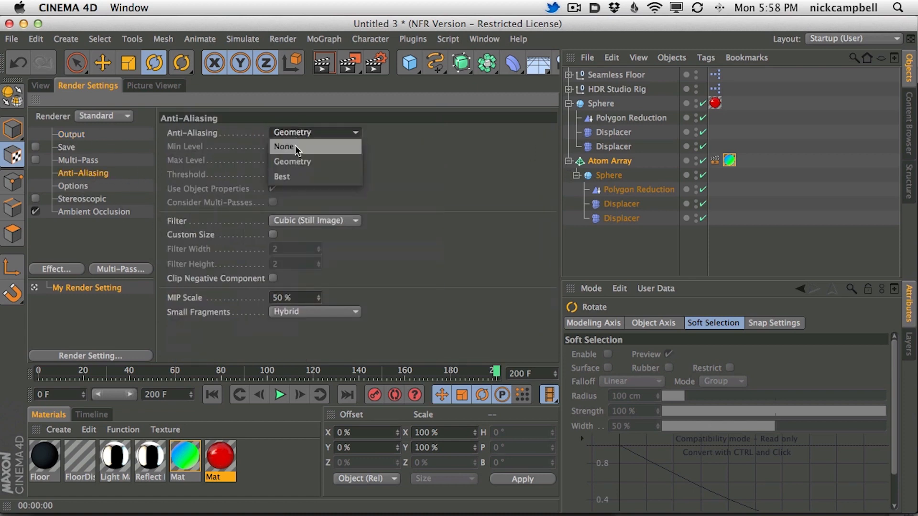
{"action": "left_click", "coordinate": [293, 176]}
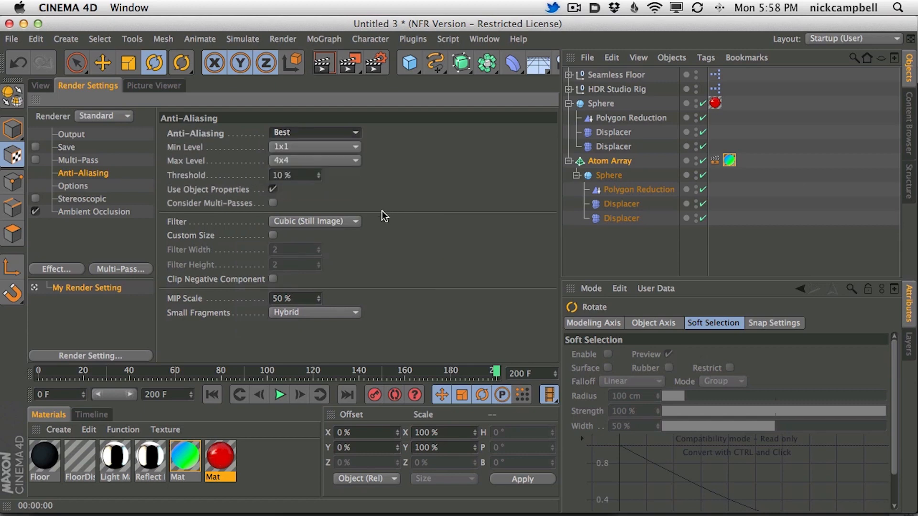
{"action": "left_click", "coordinate": [301, 160]}
{"action": "left_click", "coordinate": [302, 190]}
{"action": "left_click", "coordinate": [301, 161]}
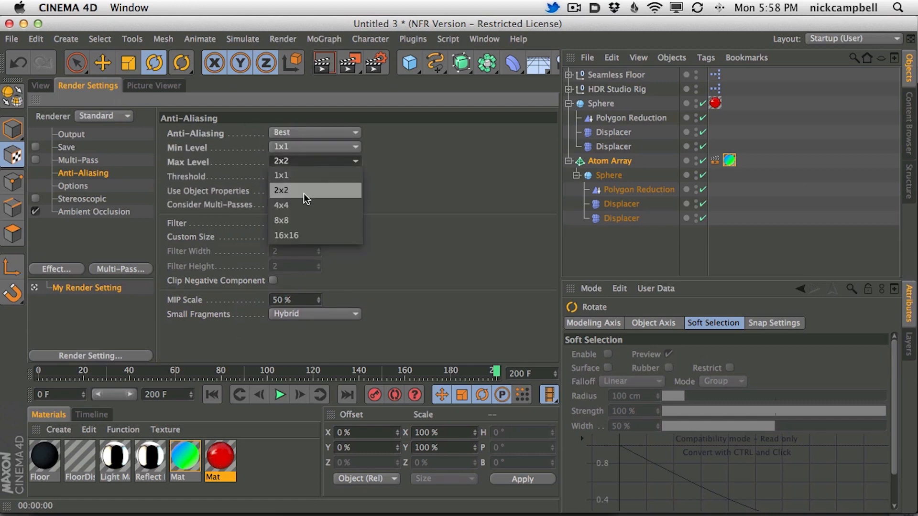
Step: Render the view at frame 200 and at frame 46 to check the anti-aliasing
{"action": "left_click", "coordinate": [48, 85]}
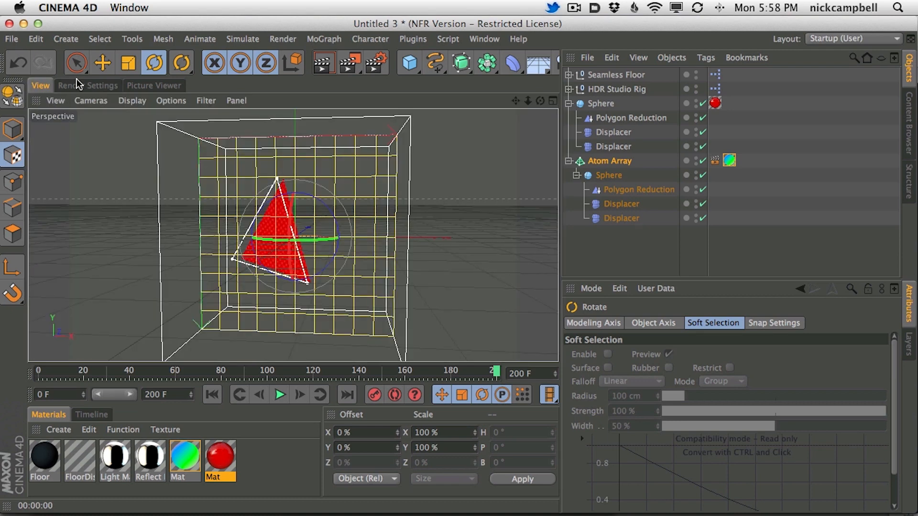
{"action": "left_click", "coordinate": [322, 62]}
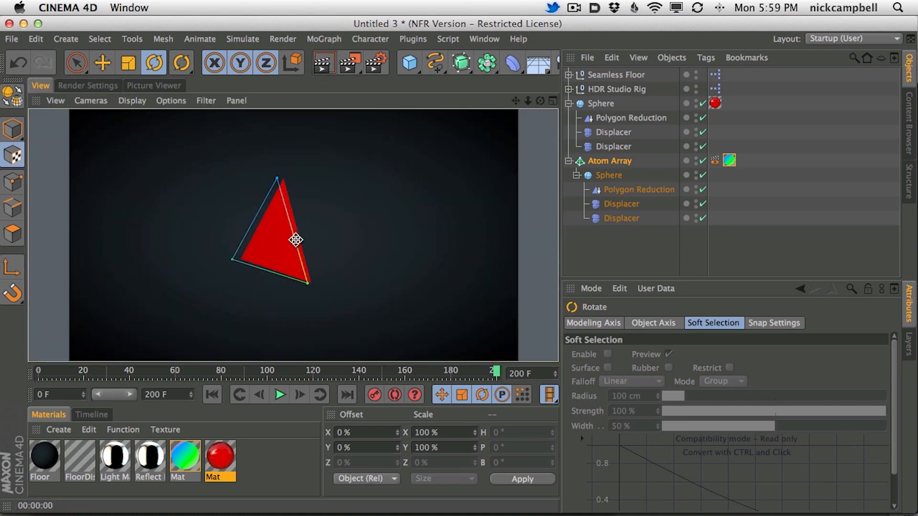
{"action": "left_click_drag", "start_coordinate": [317, 373], "coordinate": [164, 317]}
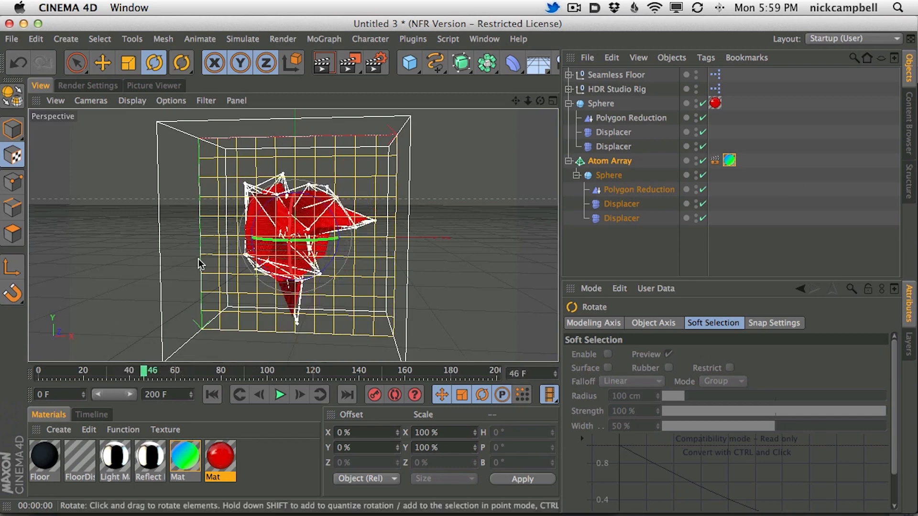
{"action": "left_click", "coordinate": [325, 67]}
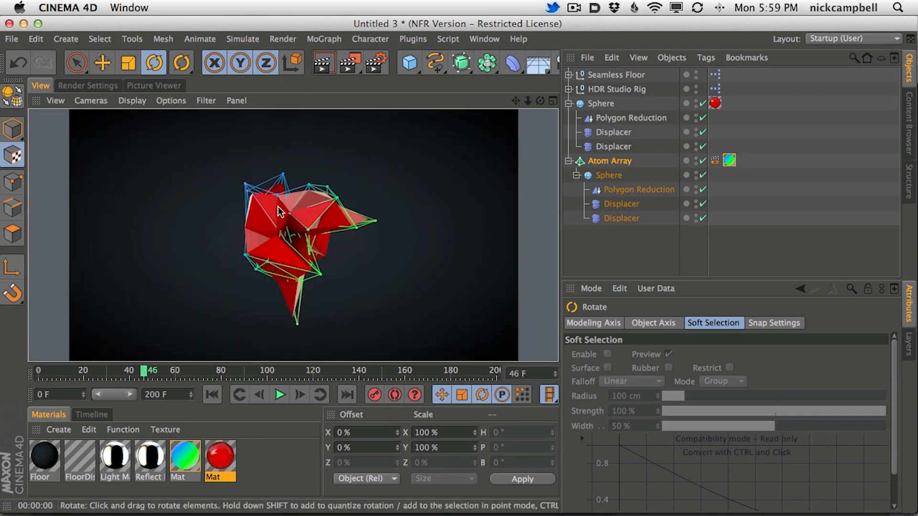
Step: Raise the anti-aliasing Max Level to 4x4, keep Min Level at 1x1, and return to the viewport
{"action": "left_click", "coordinate": [102, 86]}
{"action": "left_click", "coordinate": [292, 146]}
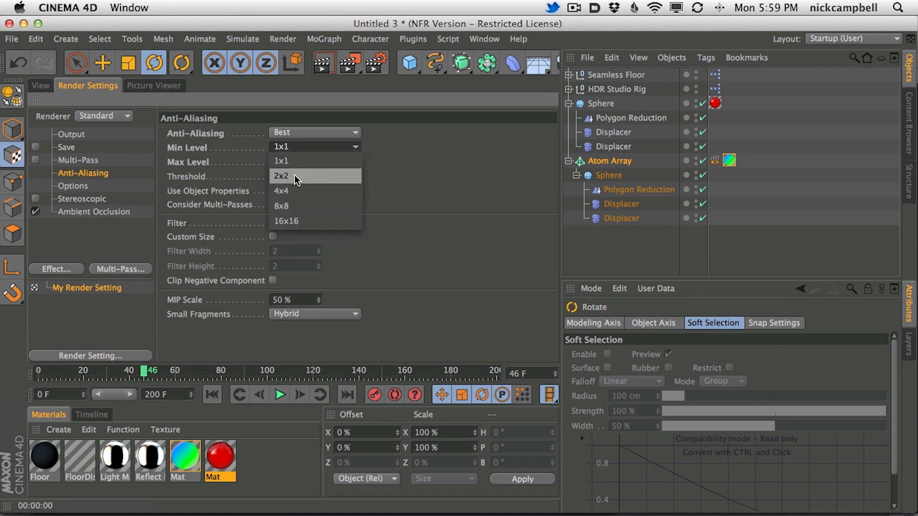
{"action": "left_click", "coordinate": [278, 161]}
{"action": "left_click", "coordinate": [278, 163]}
{"action": "left_click", "coordinate": [295, 205]}
{"action": "left_click", "coordinate": [41, 85]}
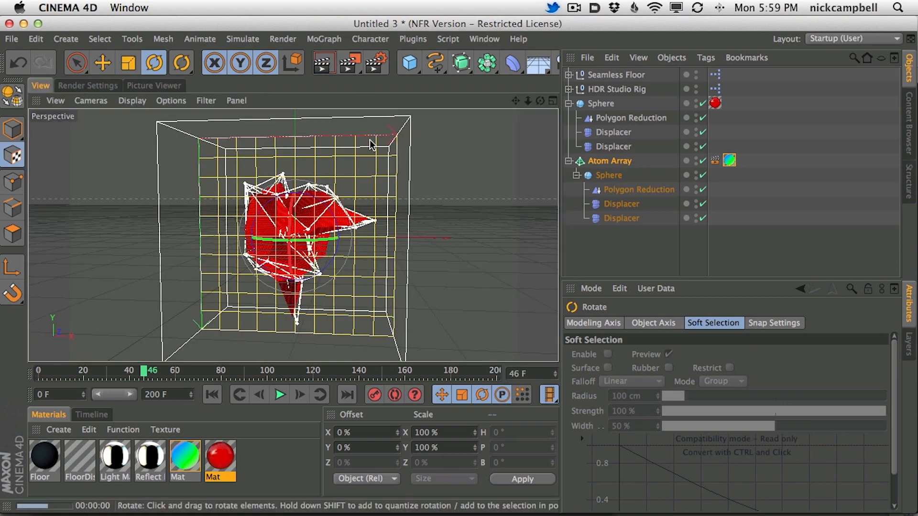
Step: Render frame 0, reframe the shape from a lower and closer angle, and render that frame again
{"action": "left_click_drag", "start_coordinate": [285, 373], "coordinate": [38, 354]}
{"action": "left_click", "coordinate": [323, 62]}
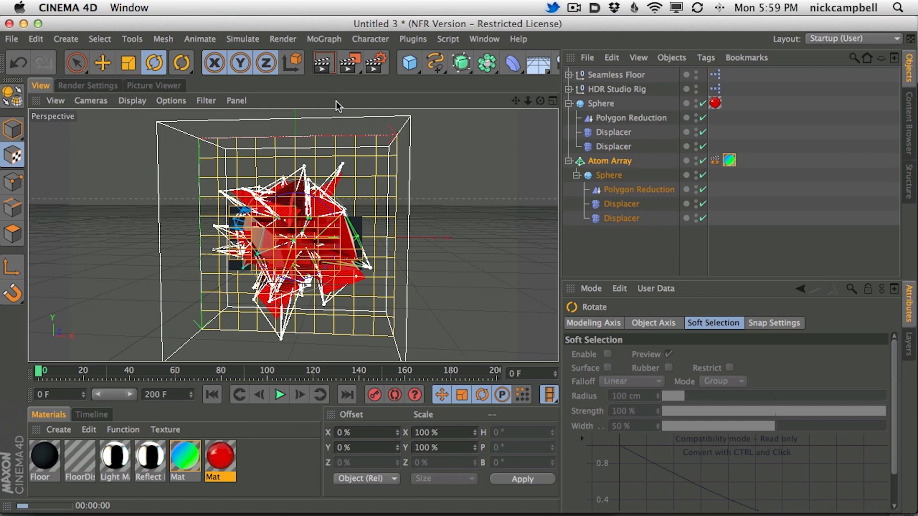
{"action": "left_click_drag", "start_coordinate": [313, 260], "coordinate": [301, 212], "text": "alt"}
{"action": "left_click_drag", "start_coordinate": [123, 366], "coordinate": [37, 362]}
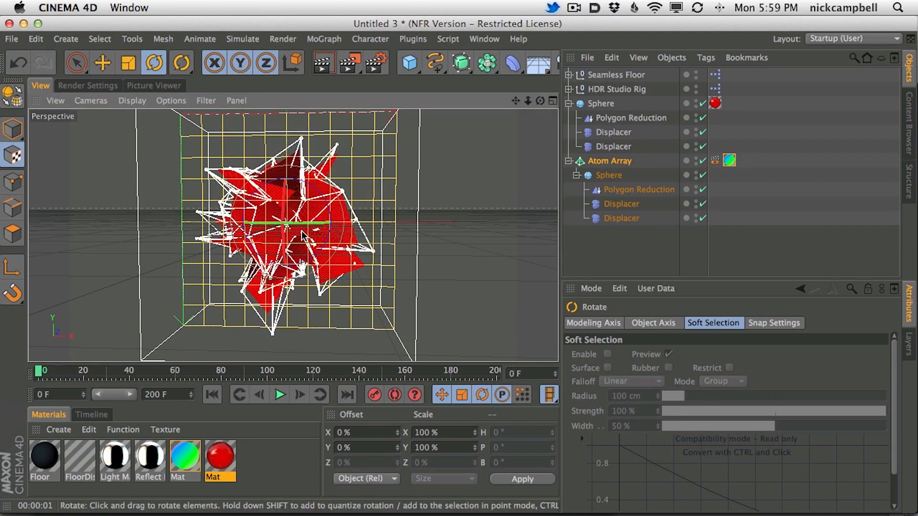
{"action": "scroll", "coordinate": [302, 237], "scroll_direction": "up", "scroll_amount": 2}
{"action": "scroll", "coordinate": [301, 236], "scroll_direction": "up", "scroll_amount": 2}
{"action": "left_click_drag", "start_coordinate": [97, 369], "coordinate": [38, 372]}
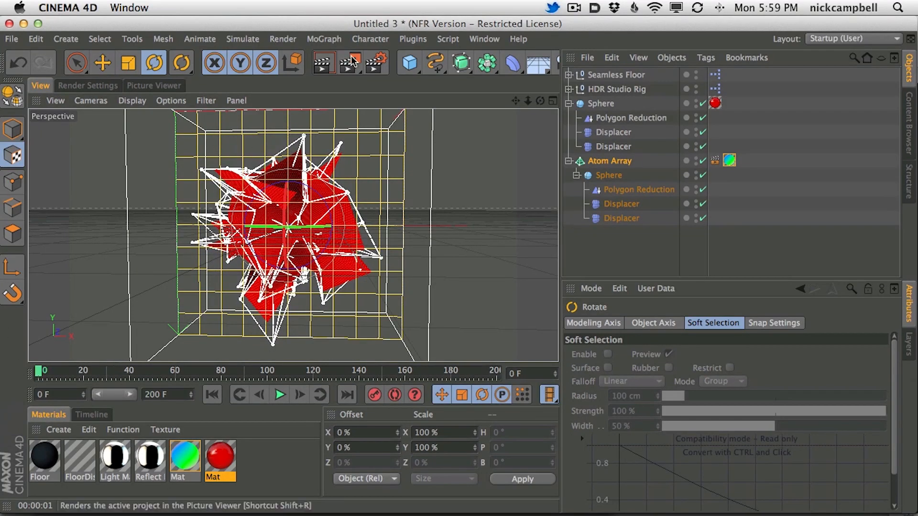
{"action": "left_click", "coordinate": [351, 59]}
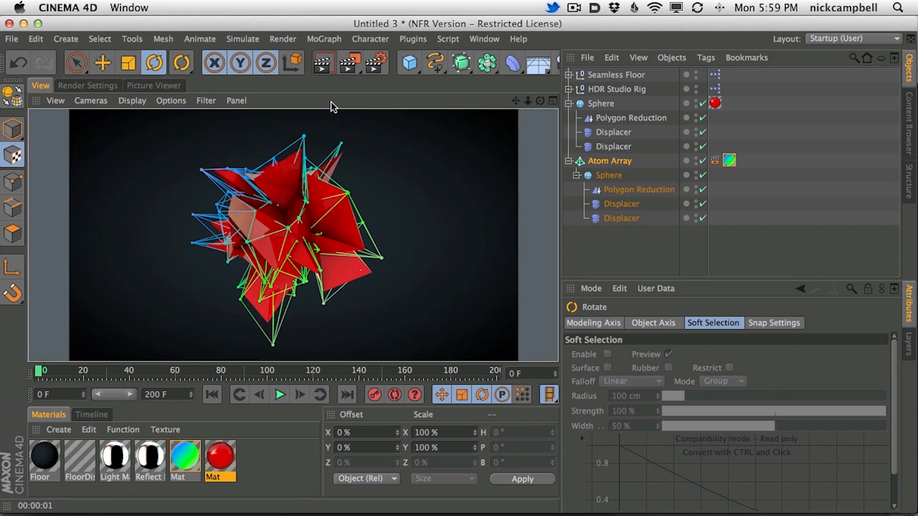
Step: Look over the available deformers, and render the shape at frame 14
{"action": "mouse_move", "coordinate": [82, 371]}
{"action": "left_mouse_down"}
{"action": "mouse_move", "coordinate": [122, 371]}
{"action": "mouse_move", "coordinate": [70, 371]}
{"action": "left_mouse_up"}
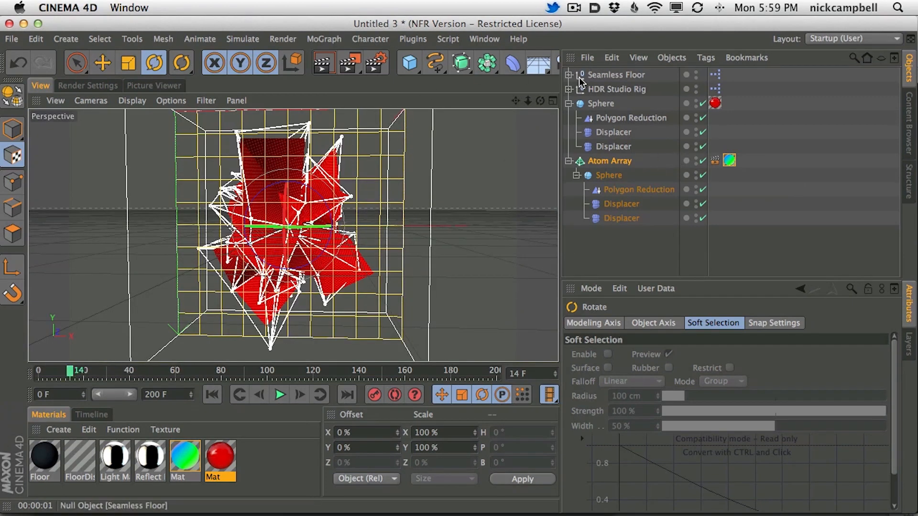
{"action": "left_click", "coordinate": [513, 67]}
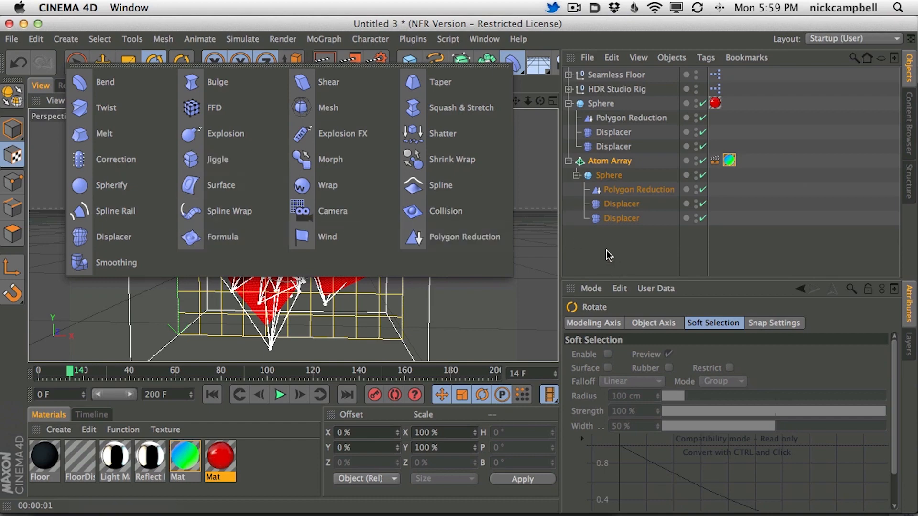
{"action": "left_click_drag", "start_coordinate": [71, 370], "coordinate": [60, 348]}
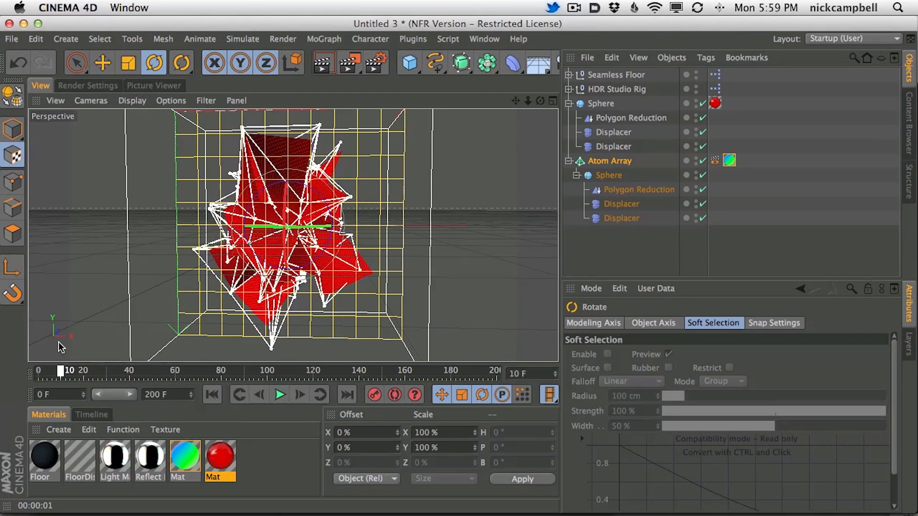
{"action": "left_click", "coordinate": [322, 62]}
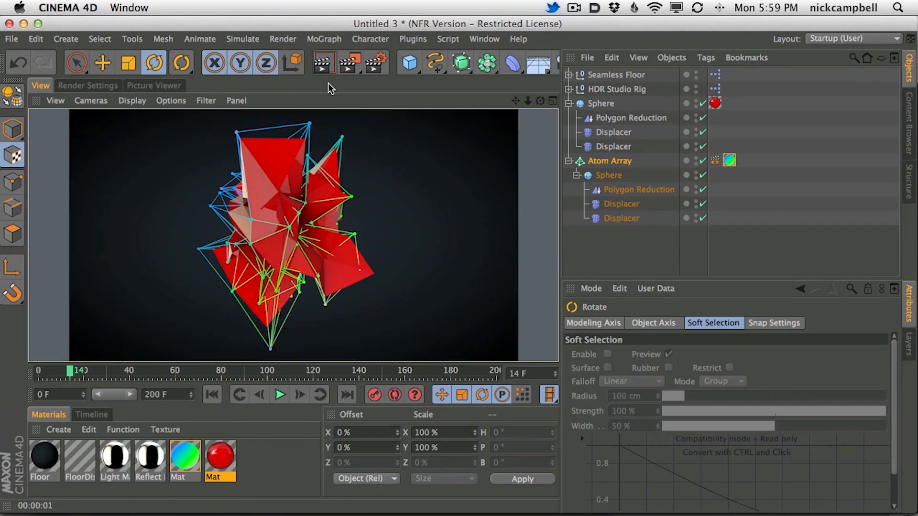
Step: Switch to After Effects, enlarge the timeline, and examine the Tone effect's frequency and level keyframes on Adjustment Layer 1
{"action": "key", "text": "super+Tab"}
{"action": "key", "text": "super+Tab"}
{"action": "key", "text": "super+Tab"}
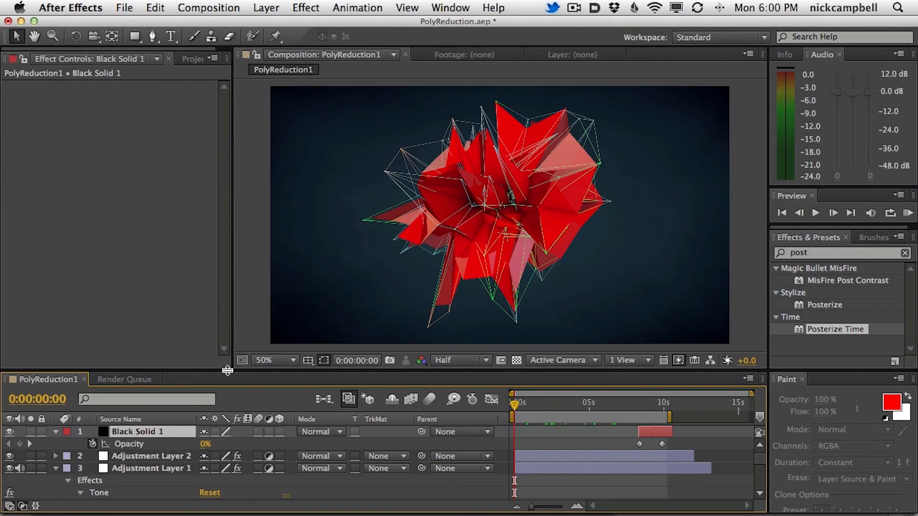
{"action": "left_click_drag", "start_coordinate": [228, 371], "coordinate": [228, 352]}
{"action": "scroll", "coordinate": [265, 481], "scroll_direction": "down", "scroll_amount": 5}
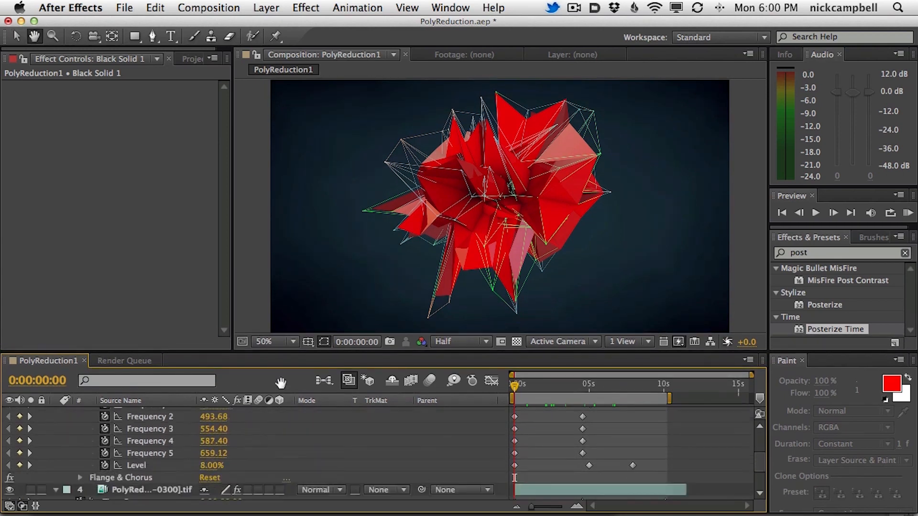
{"action": "scroll", "coordinate": [273, 435], "scroll_direction": "up", "scroll_amount": 3}
{"action": "scroll", "coordinate": [274, 419], "scroll_direction": "up", "scroll_amount": 4}
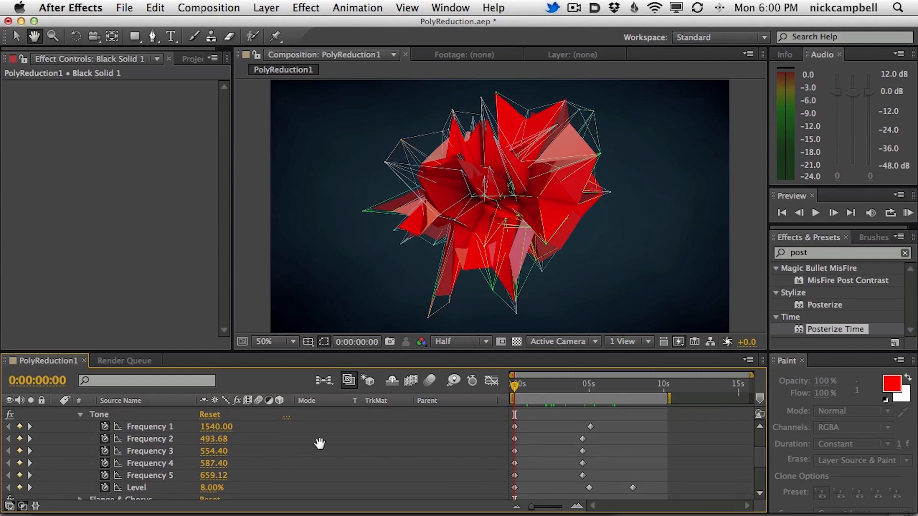
{"action": "scroll", "coordinate": [187, 439], "scroll_direction": "up", "scroll_amount": 1}
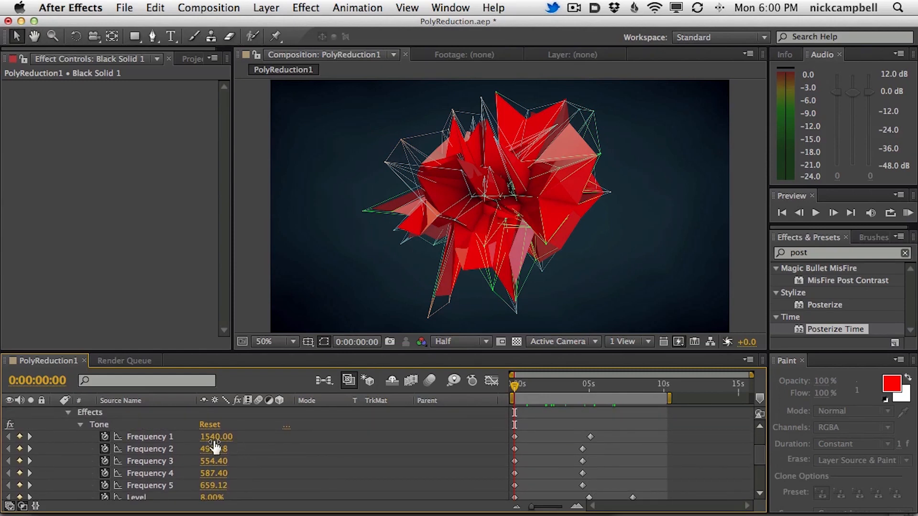
Step: Compare the Tone effect's five frequencies and its level at the start, around 5 seconds and past the end of the animation
{"action": "left_click_drag", "start_coordinate": [530, 382], "coordinate": [510, 383]}
{"action": "scroll", "coordinate": [391, 461], "scroll_direction": "down", "scroll_amount": 1}
{"action": "left_click_drag", "start_coordinate": [530, 385], "coordinate": [145, 407]}
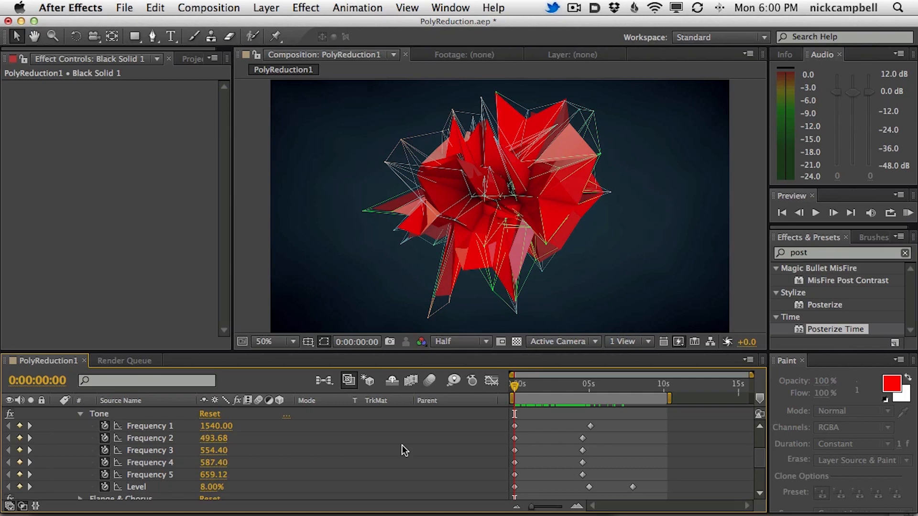
{"action": "left_click_drag", "start_coordinate": [541, 382], "coordinate": [589, 383]}
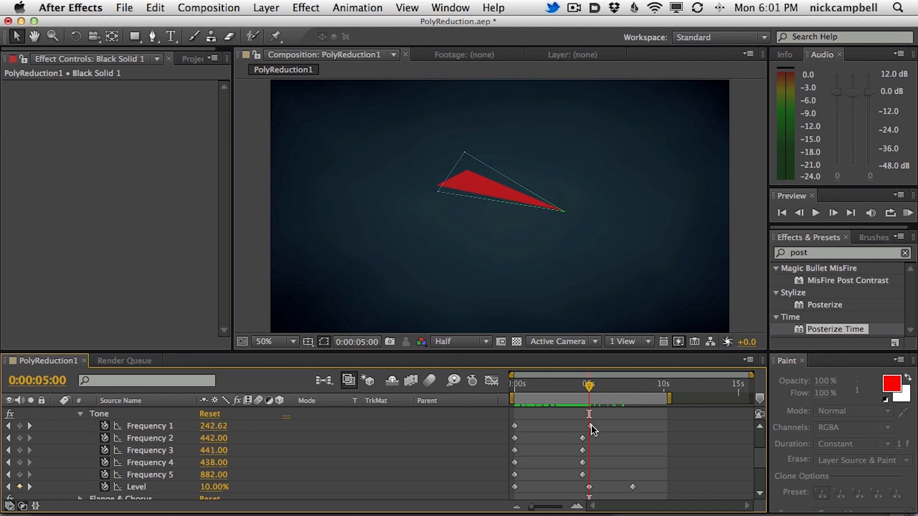
{"action": "left_click_drag", "start_coordinate": [589, 386], "coordinate": [595, 387]}
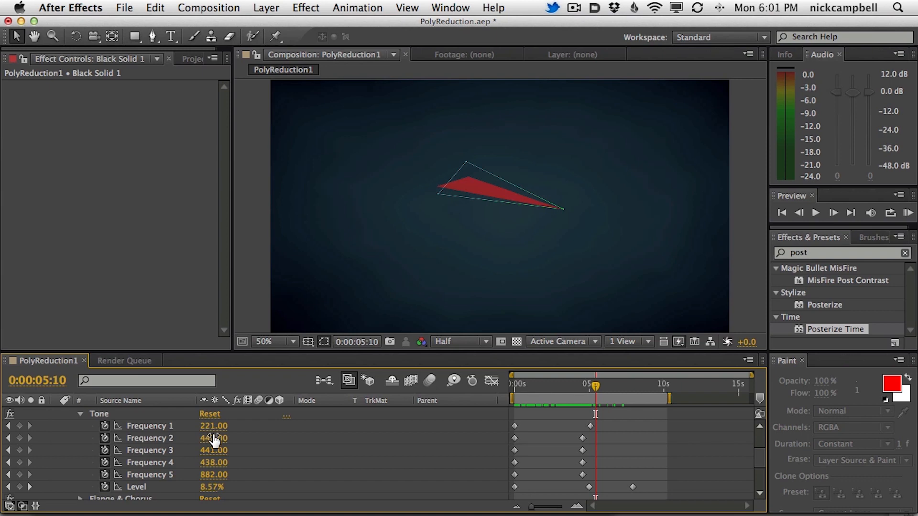
{"action": "left_click_drag", "start_coordinate": [529, 385], "coordinate": [511, 386]}
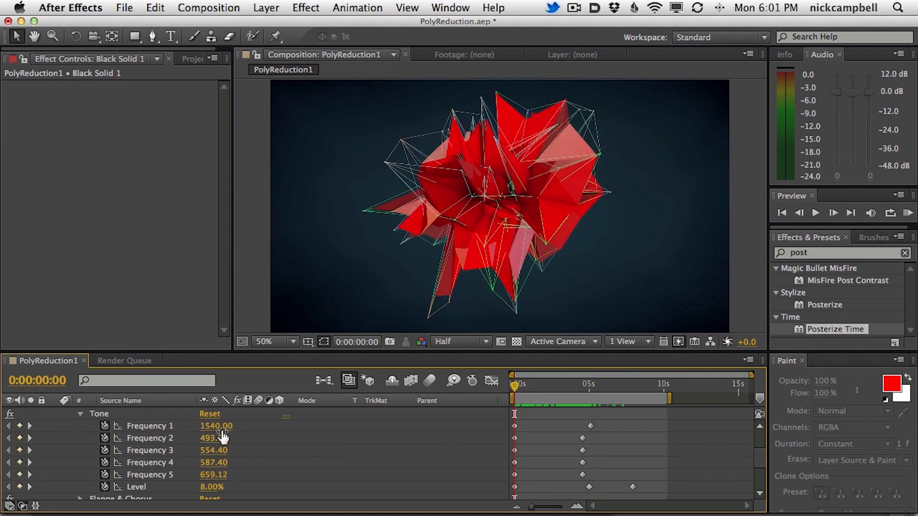
{"action": "left_click_drag", "start_coordinate": [529, 383], "coordinate": [590, 389]}
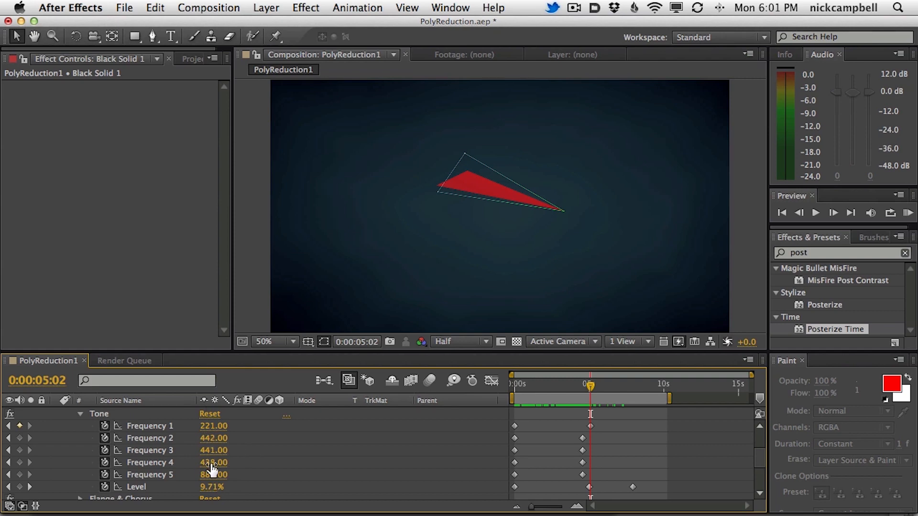
{"action": "left_click_drag", "start_coordinate": [589, 387], "coordinate": [681, 387]}
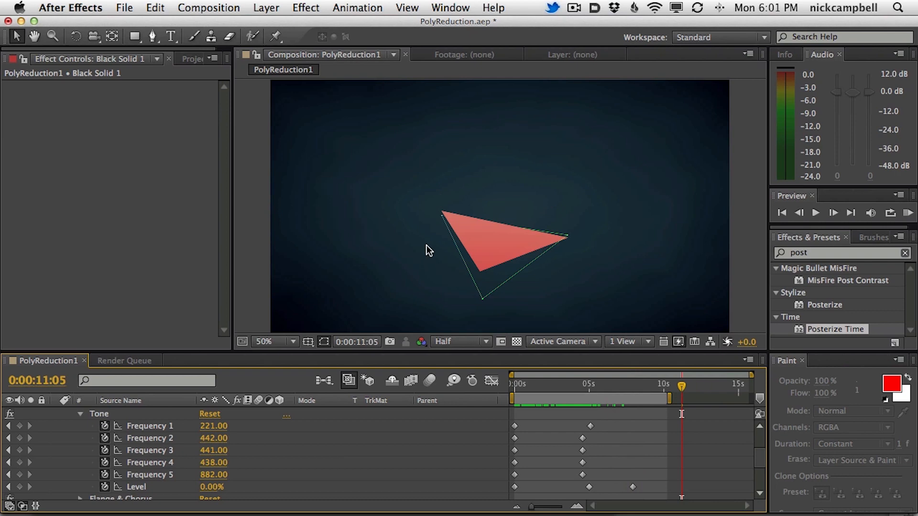
Step: Collapse the Tone settings on Adjustment Layer 1 and inspect the Posterize Time effect on Adjustment Layer 2
{"action": "key", "text": "space"}
{"action": "left_click_drag", "start_coordinate": [291, 430], "coordinate": [289, 481]}
{"action": "right_click", "coordinate": [288, 495]}
{"action": "left_click", "coordinate": [254, 431]}
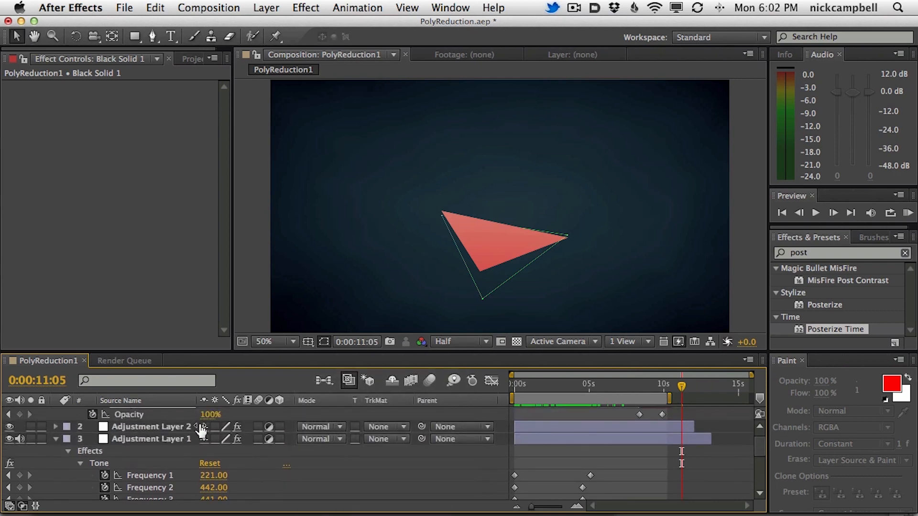
{"action": "key", "text": "space"}
{"action": "left_click_drag", "start_coordinate": [128, 459], "coordinate": [152, 468]}
{"action": "left_click", "coordinate": [82, 437]}
{"action": "key", "text": "space"}
{"action": "left_click", "coordinate": [152, 441]}
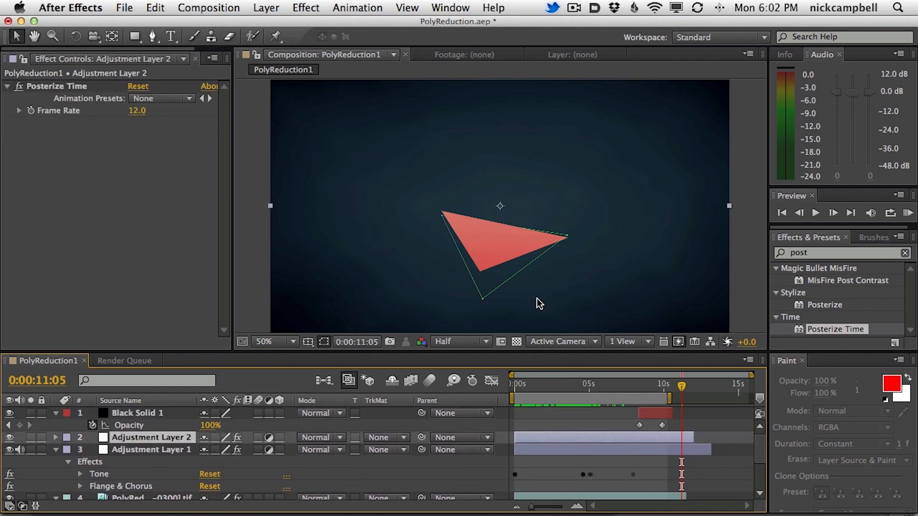
Step: Return to the beginning of the animation, select Black Solid 1, and scrub through its opacity fade near the end
{"action": "left_click_drag", "start_coordinate": [560, 374], "coordinate": [520, 381]}
{"action": "left_click", "coordinate": [121, 416]}
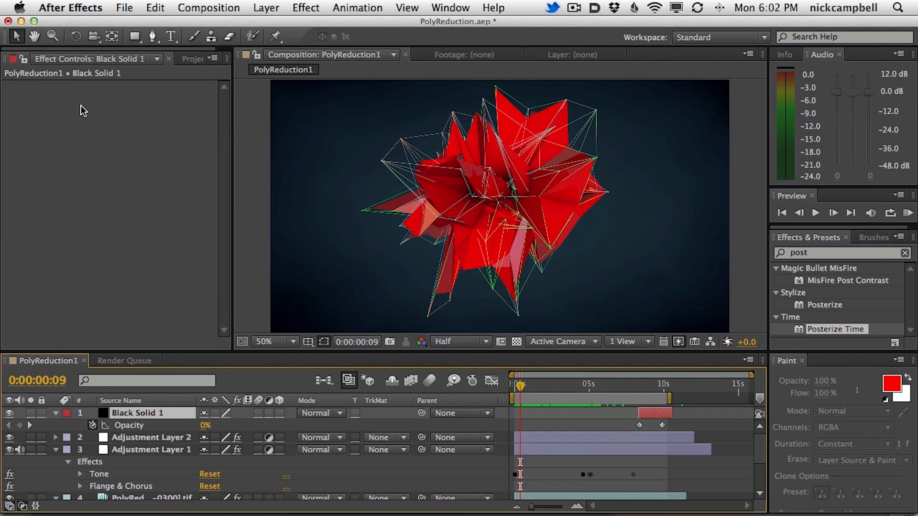
{"action": "mouse_move", "coordinate": [637, 385]}
{"action": "left_mouse_down"}
{"action": "mouse_move", "coordinate": [628, 385]}
{"action": "mouse_move", "coordinate": [669, 388]}
{"action": "mouse_move", "coordinate": [651, 391]}
{"action": "left_mouse_up"}
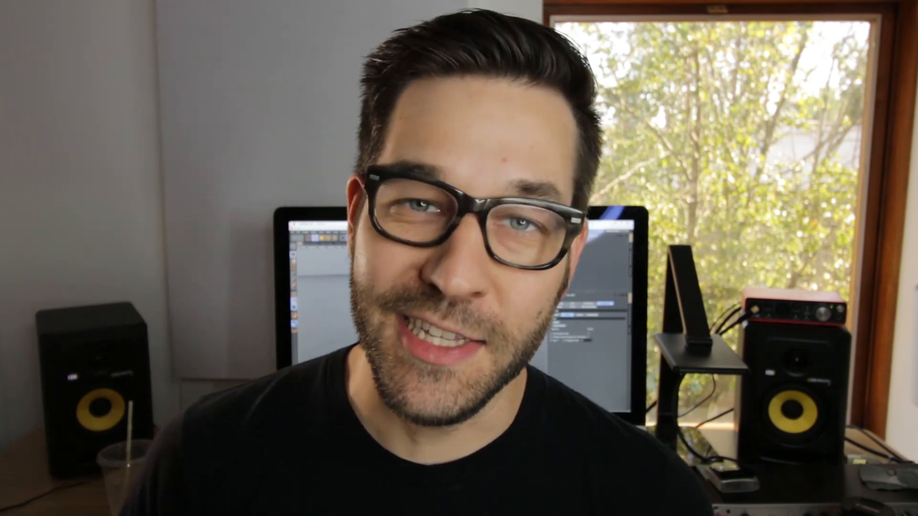